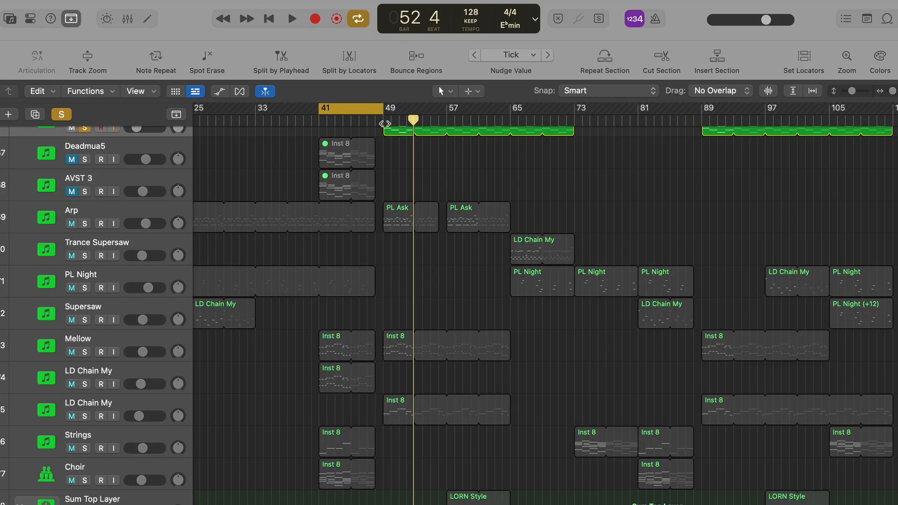
Solo the Sum Trance LD stack and play its first Untitled track's New Lead Rhythm V2 region from bar 41 in the Piano Roll
scroll(385, 124, "down", 5)
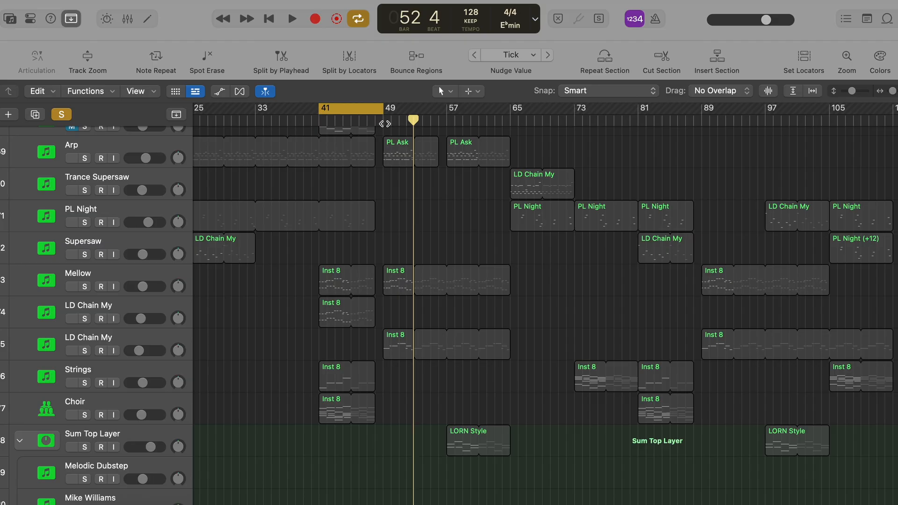
scroll(385, 123, "right", 1)
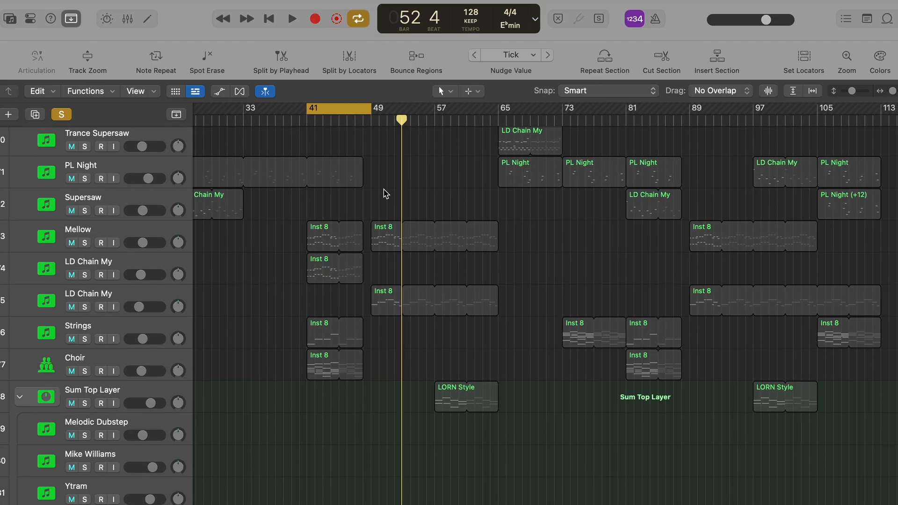
scroll(270, 249, "down", 20)
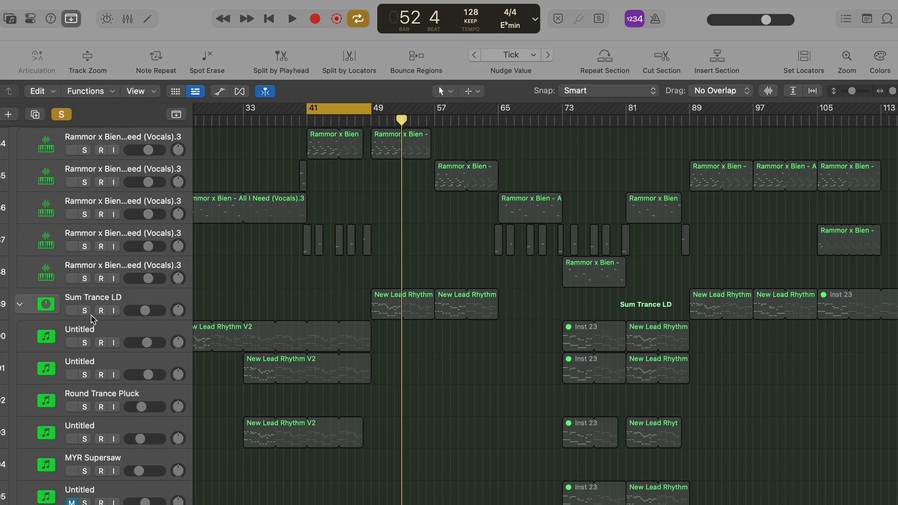
left_click(85, 312)
double_click(320, 343)
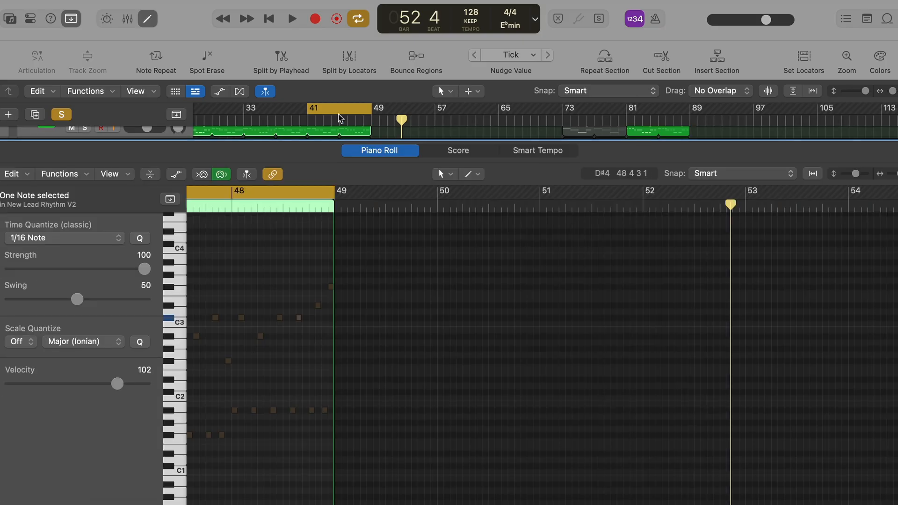
left_click(309, 124)
key("space")
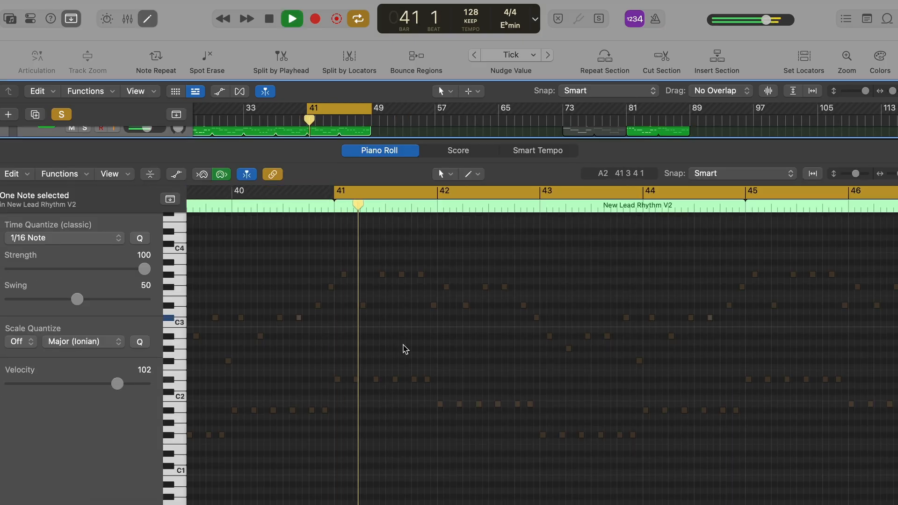
key("super+Left")
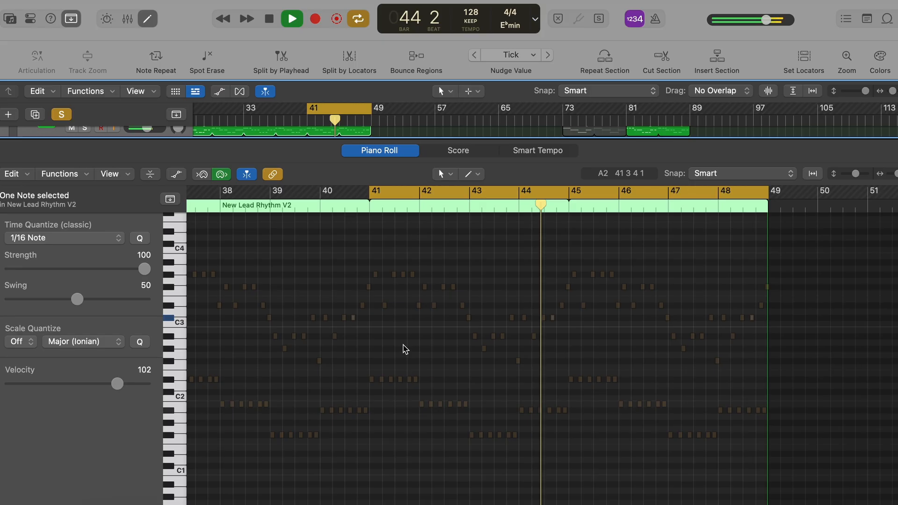
key("e")
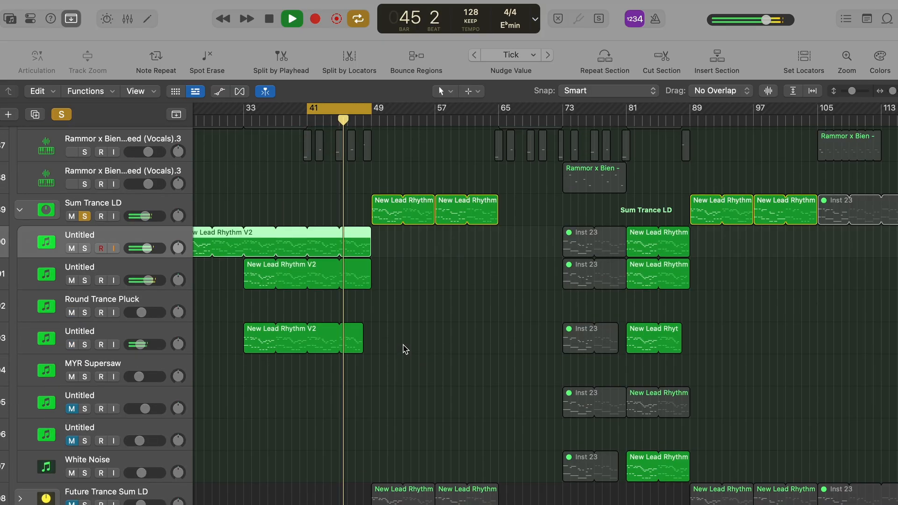
Listen to the first Untitled track under Sum Trance LD on its own, stop playback and clear all solos
scroll(404, 349, "up", 2)
scroll(408, 302, "left", 3)
scroll(409, 301, "down", 2)
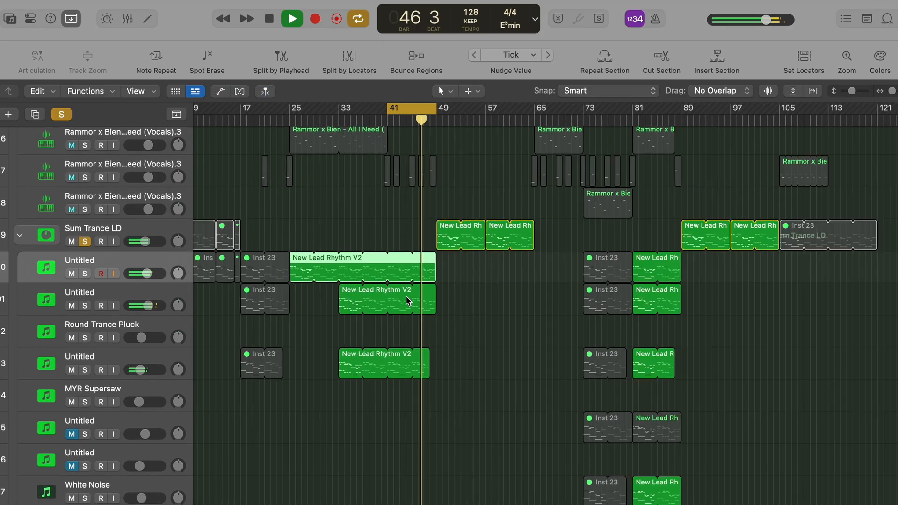
key("s")
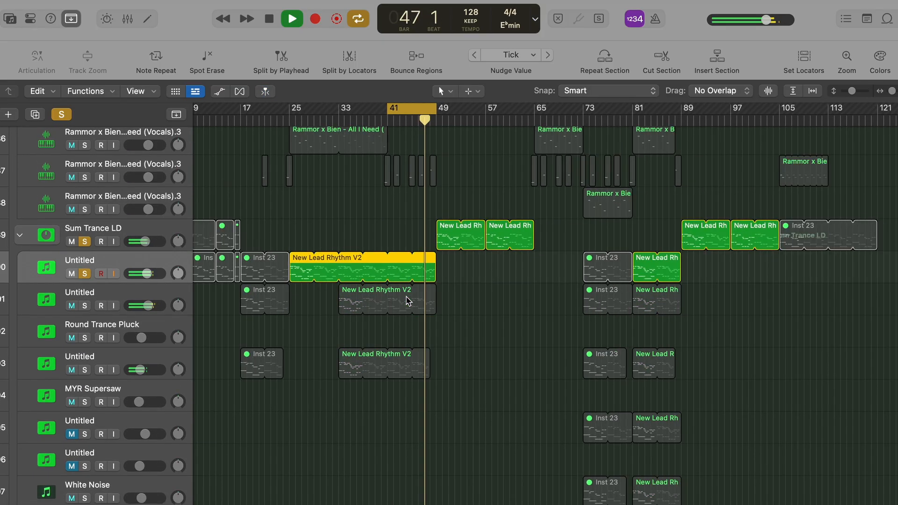
key("space")
left_click(69, 116)
Unmute the Inst 23 region at bar 1 on Sum Trance LD, set the cycle range to it and start playback
scroll(321, 253, "left", 3)
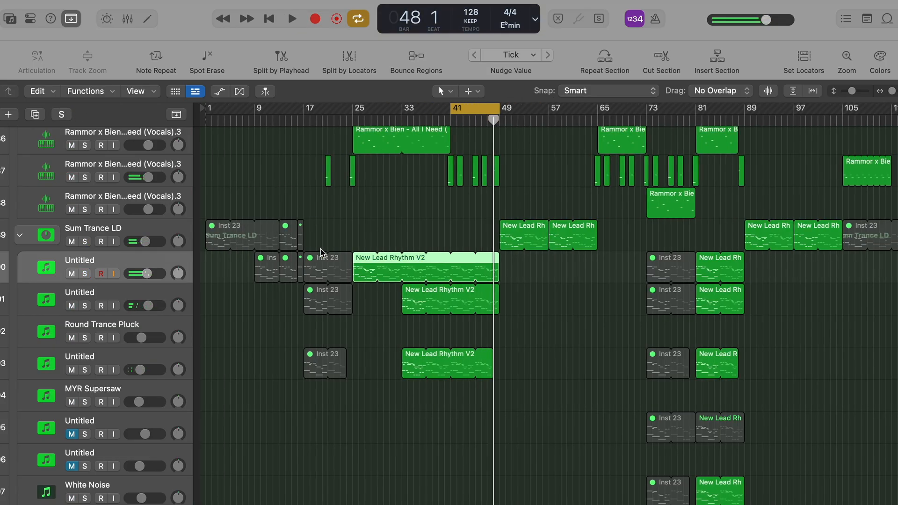
left_click(212, 248)
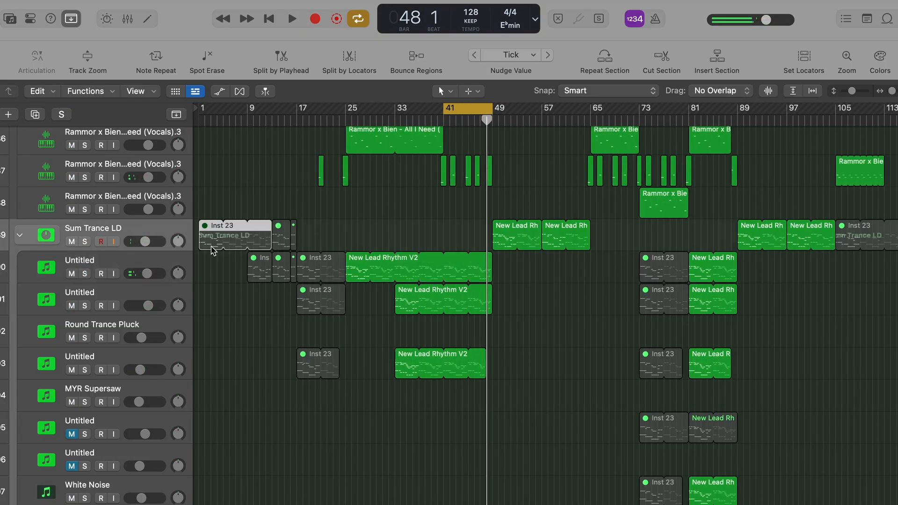
key("ctrl+m")
key("super+u")
key("space")
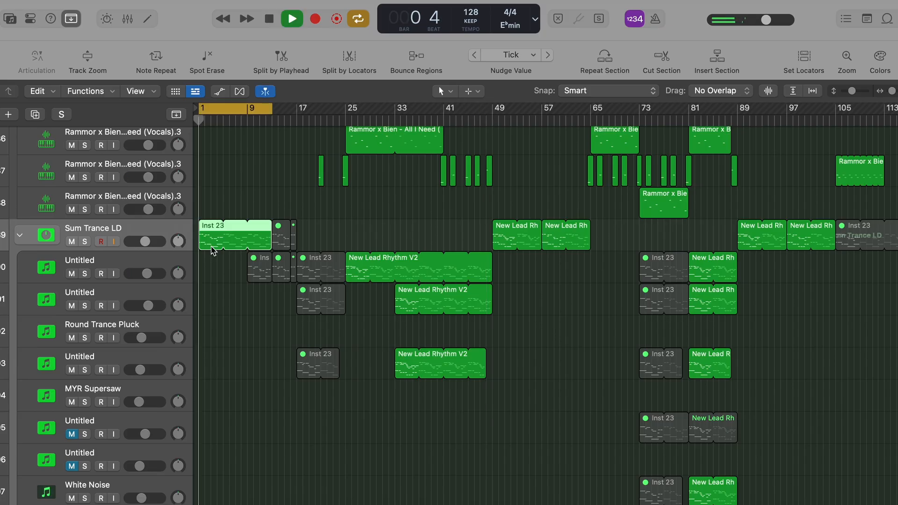
Solo the Sum Trance LD stack and examine the note pattern of the Inst 23 region in the Piano Roll
key("ctrl+s")
key("p")
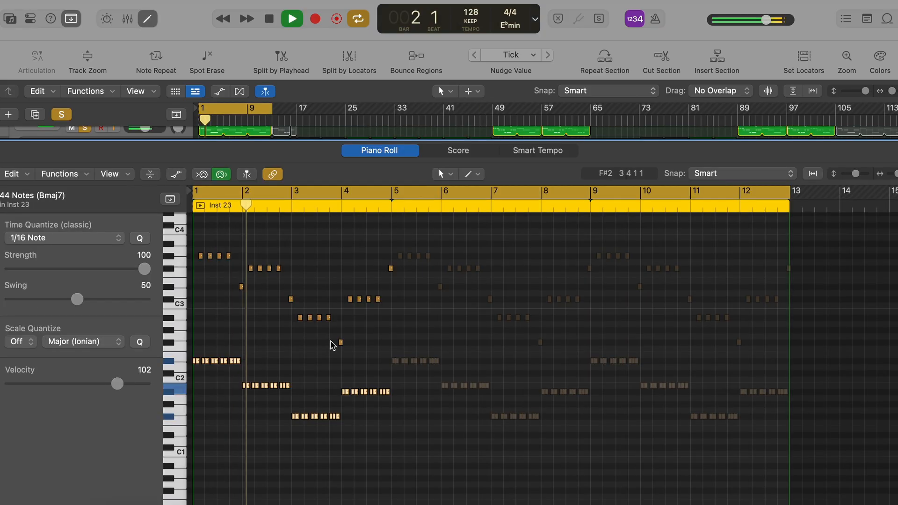
scroll(331, 344, "up", 2)
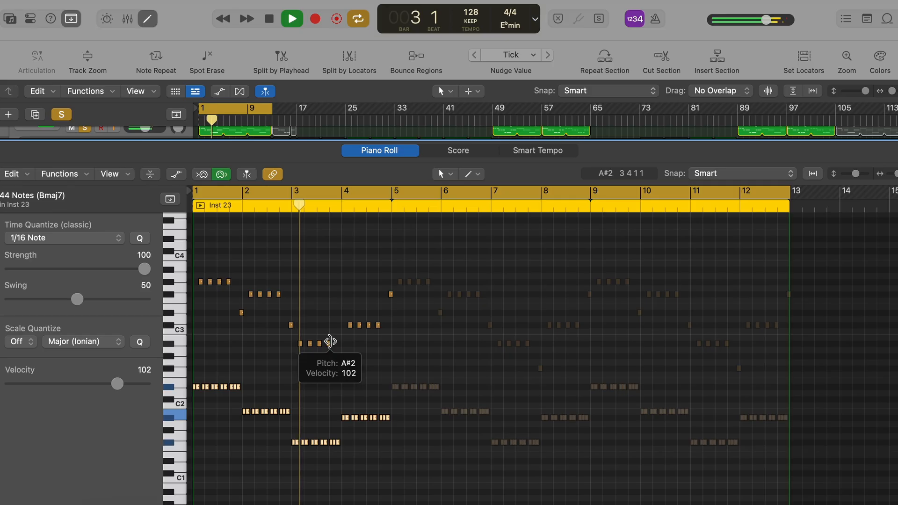
Close the Piano Roll, turn off cycle and solo, and mute the Inst 23 region at bar 1
key("p")
key("c")
key("s")
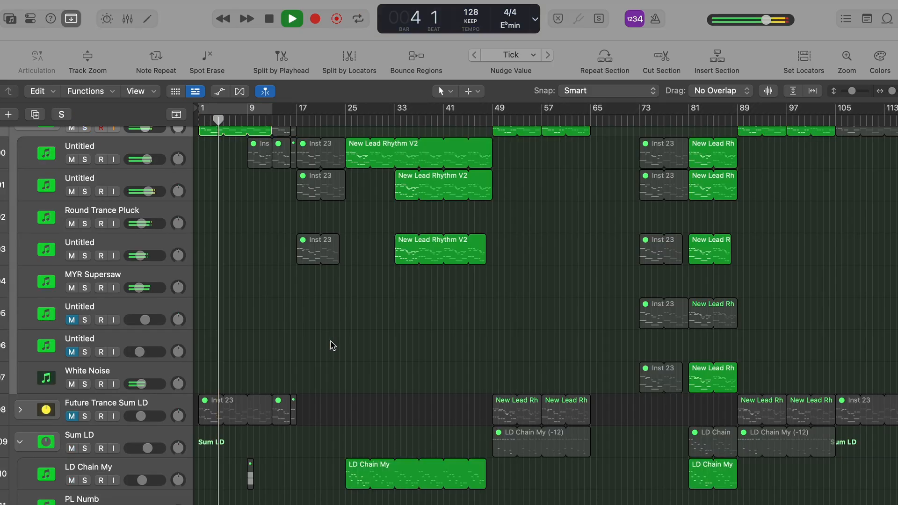
scroll(331, 344, "up", 3)
key("ctrl+m")
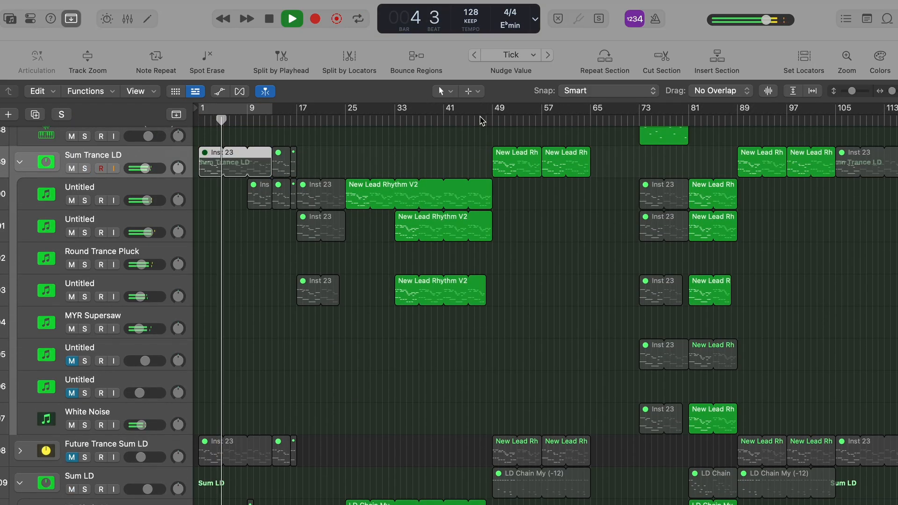
Play the Sum Trance LD stack's New Lead Rhythm V2 region from bar 49 while examining its notes in the Piano Roll
double_click(500, 161)
left_click(491, 116)
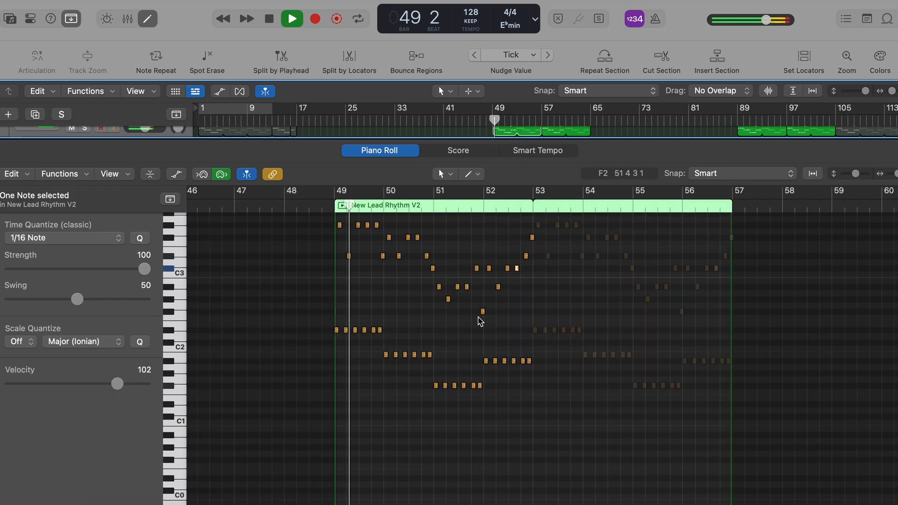
scroll(479, 319, "up", 5)
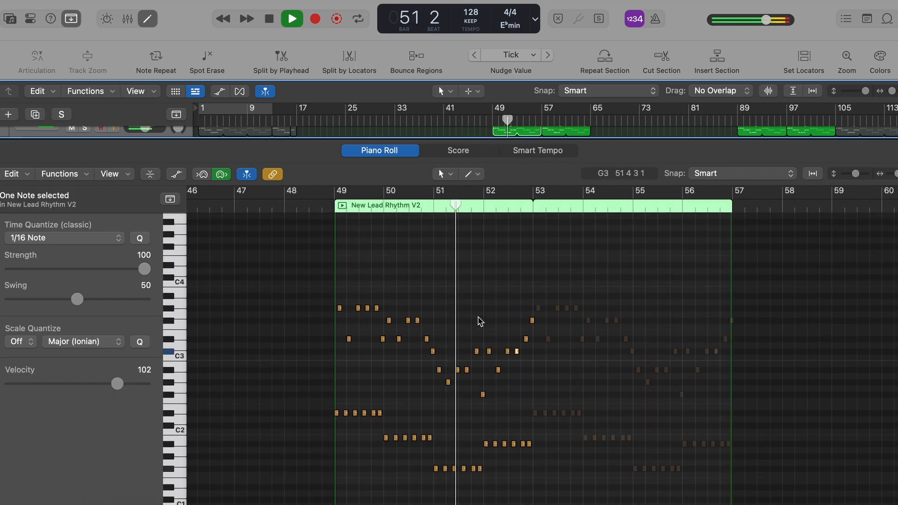
scroll(480, 321, "down", 2)
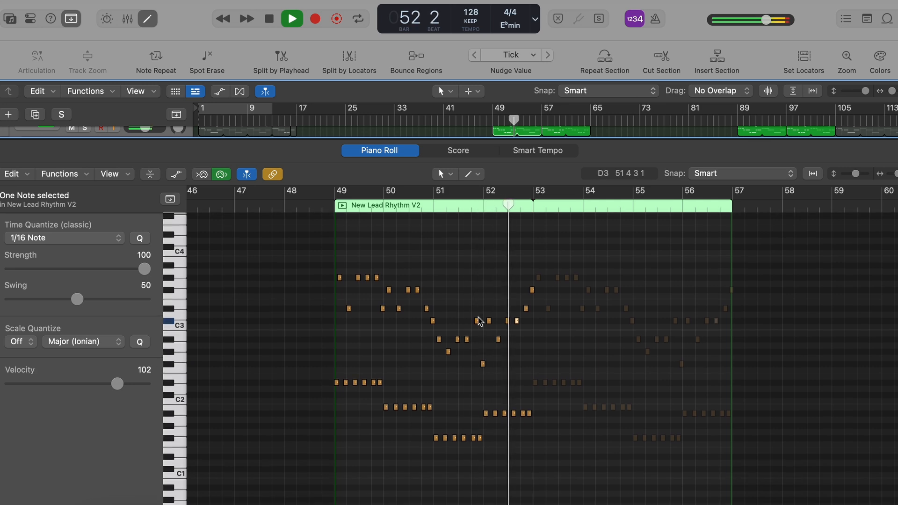
key("space")
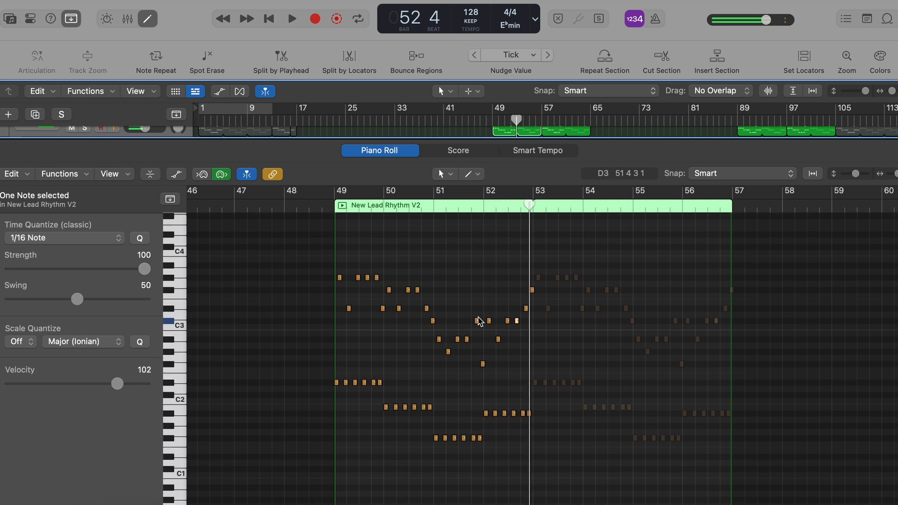
key("e")
Solo the Sum Vocal Chops stack and listen to the vocal chops from bar 41
scroll(480, 321, "up", 5)
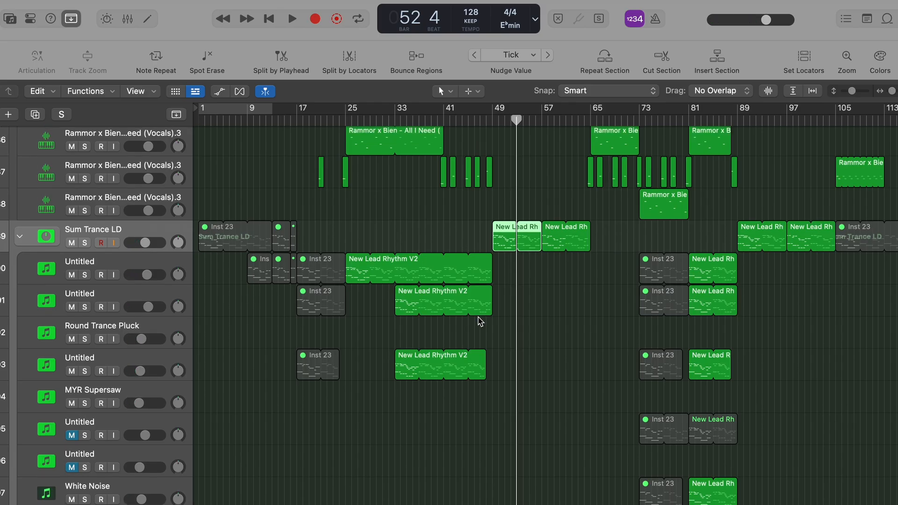
scroll(480, 321, "up", 5)
scroll(480, 321, "down", 7)
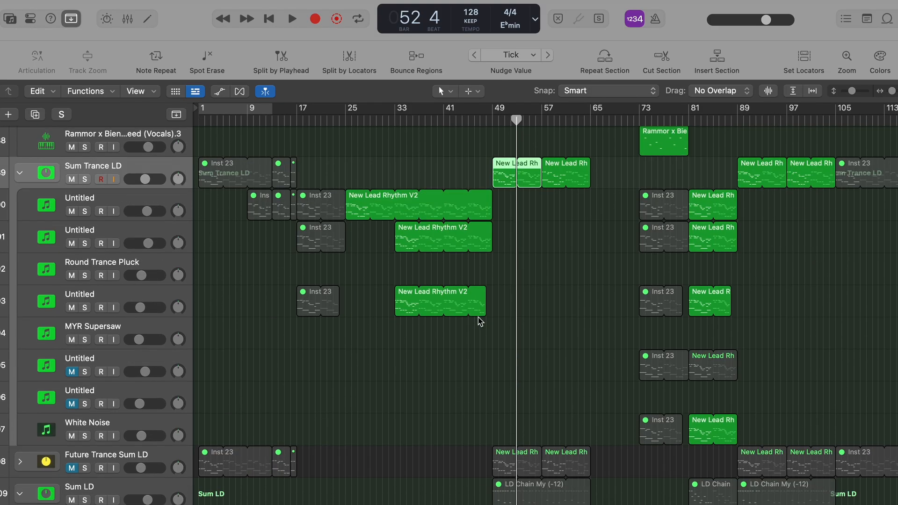
scroll(480, 321, "up", 2)
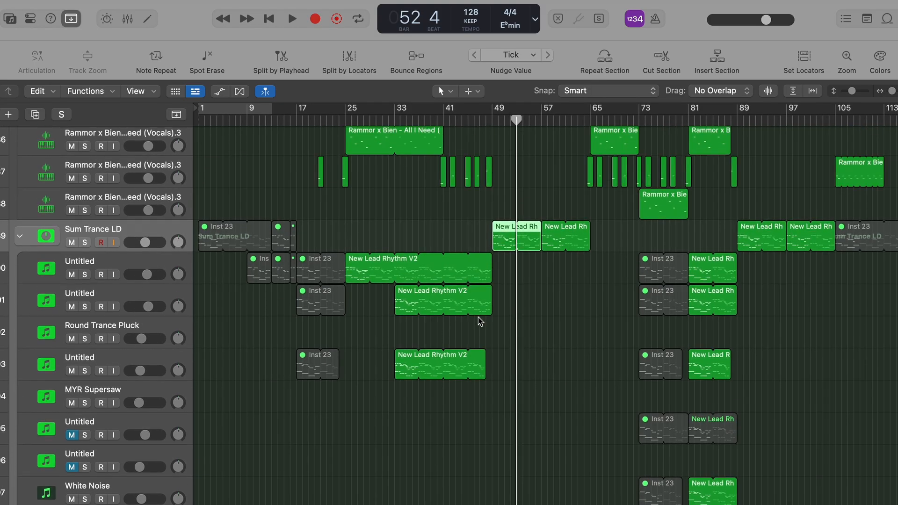
scroll(480, 321, "down", 7)
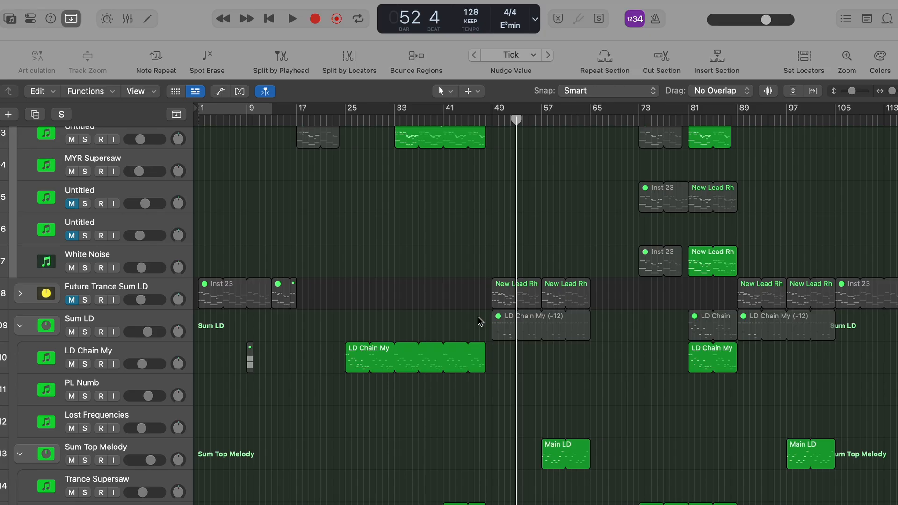
scroll(480, 321, "down", 7)
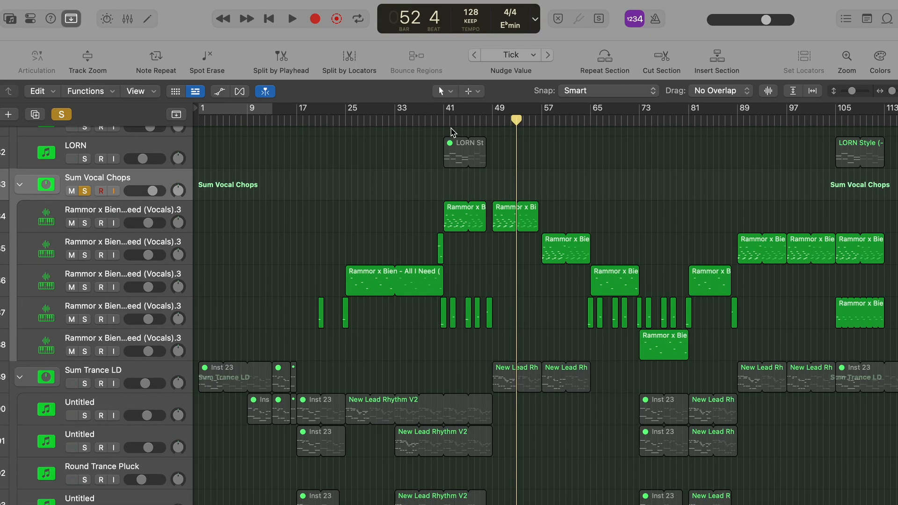
left_click(446, 124)
key("space")
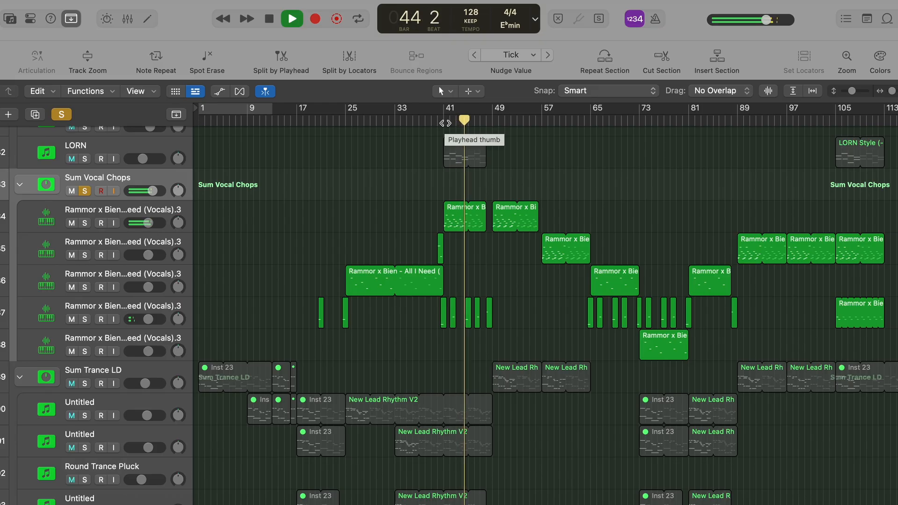
key("space")
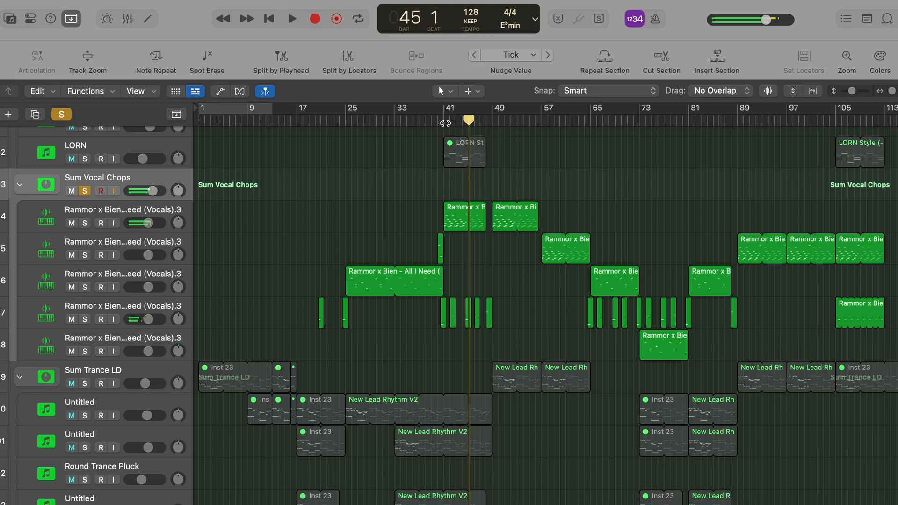
Show the inspector for the first vocal track under Sum Vocal Chops and examine the slices in its Quick Sampler
scroll(467, 244, "up", 3)
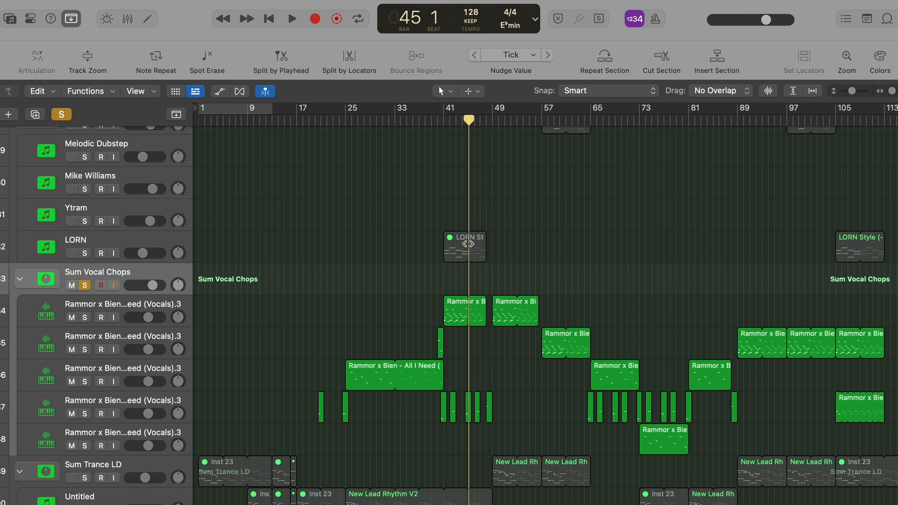
left_click(31, 20)
key("Down")
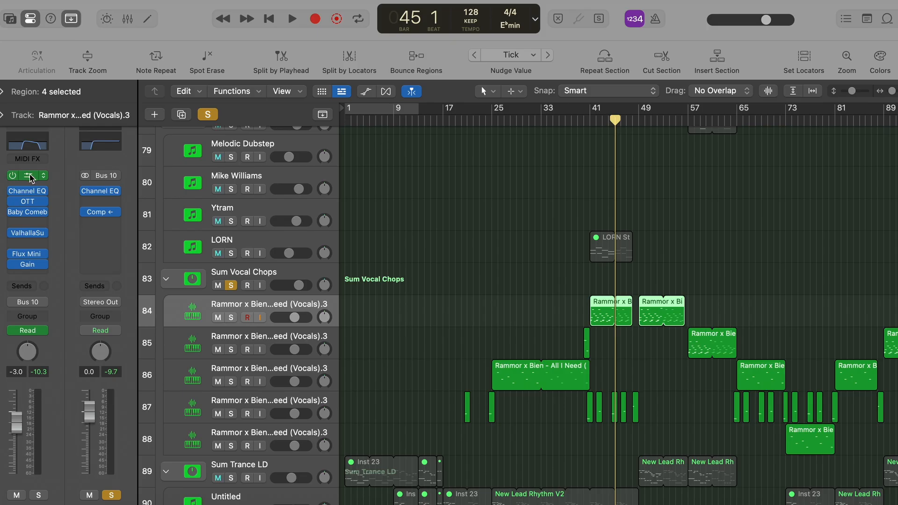
left_click(30, 176)
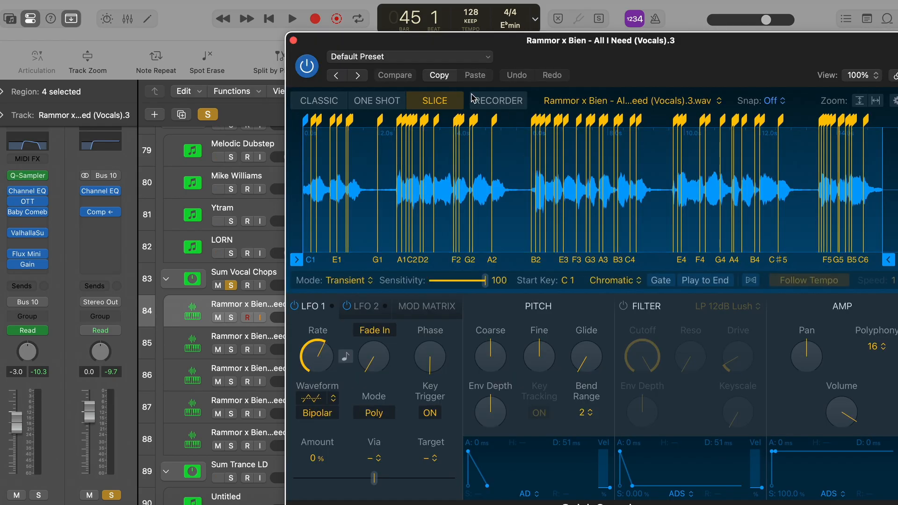
left_click(294, 41)
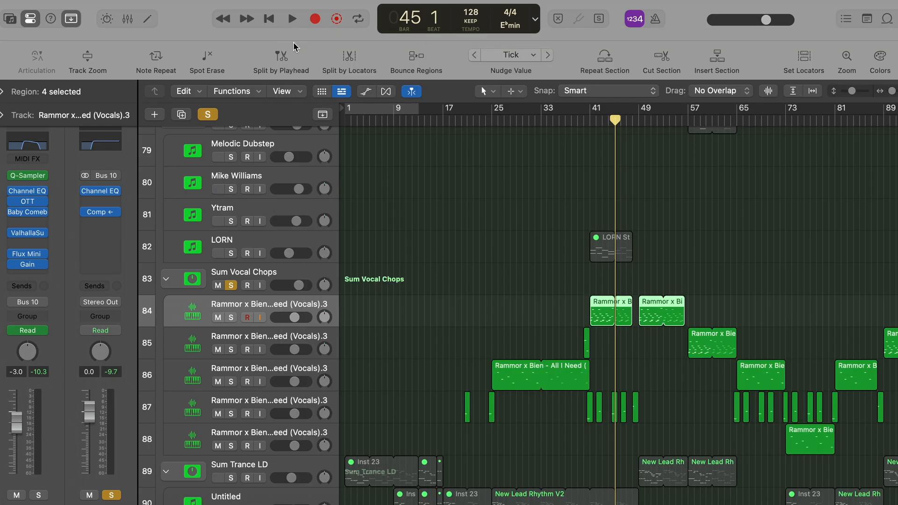
Open the first vocal chop region in the Piano Roll and play its notes from bar 41
double_click(603, 323)
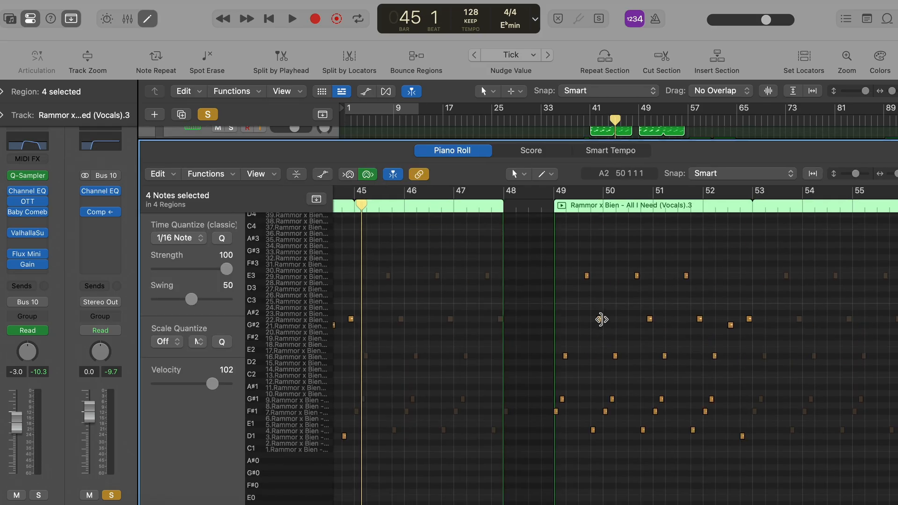
left_click(590, 121)
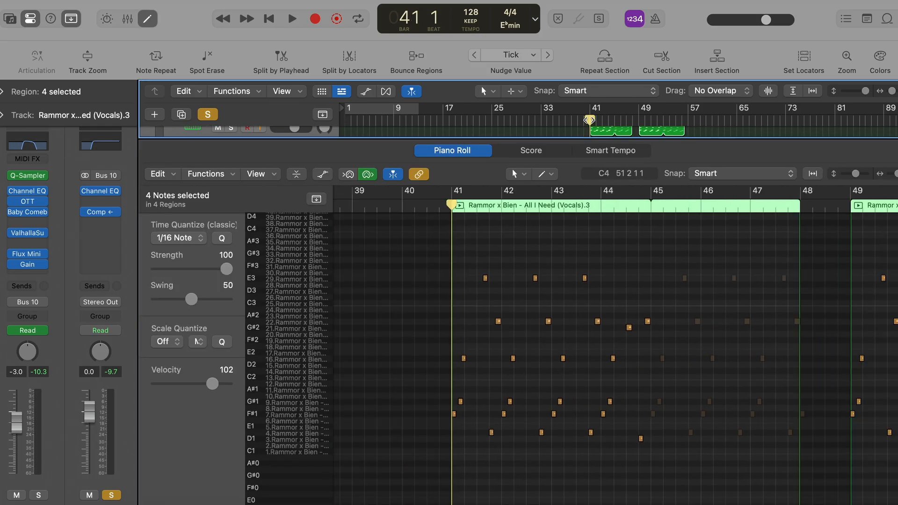
key("space")
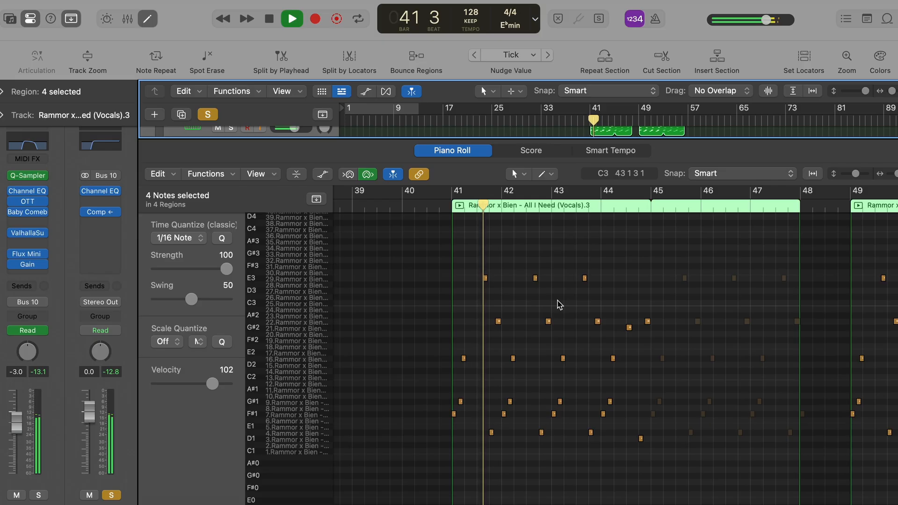
key("space")
Examine the Channel EQ curve and the Baby Comeback delay settings on the first vocal chop track
left_click(31, 192)
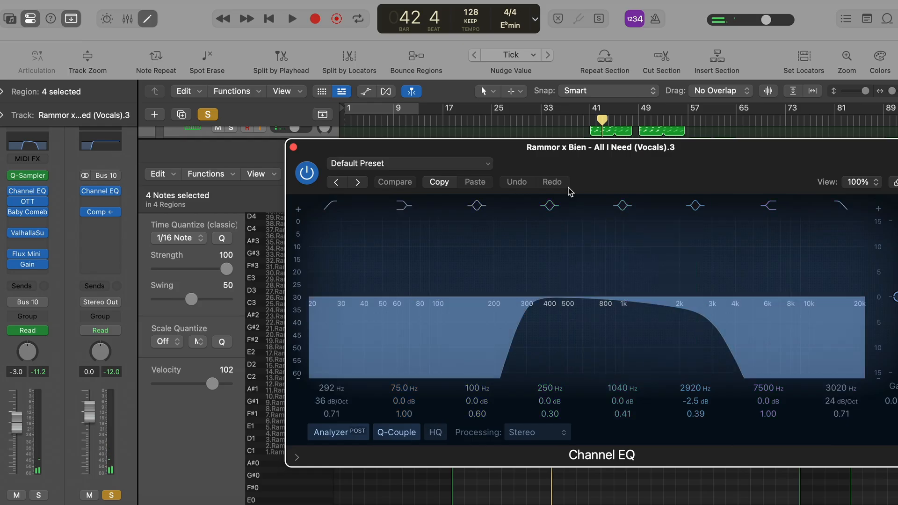
left_click(293, 147)
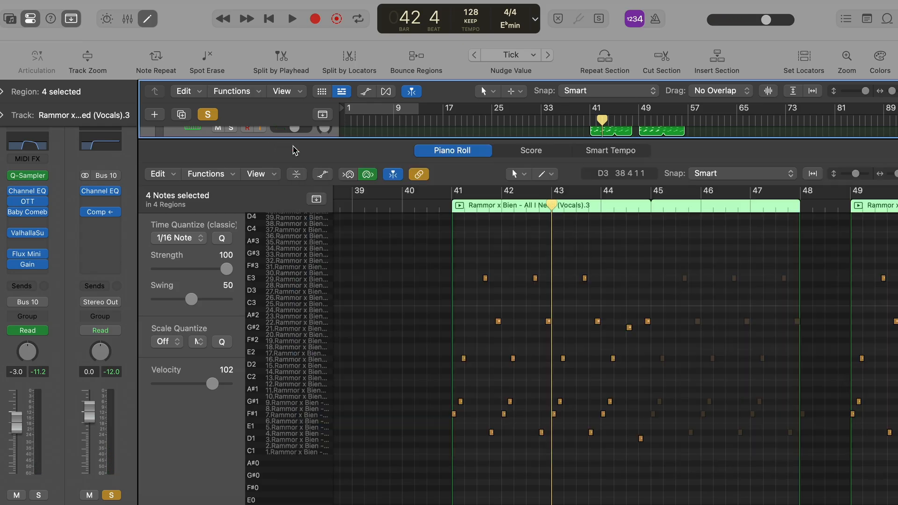
left_click(27, 212)
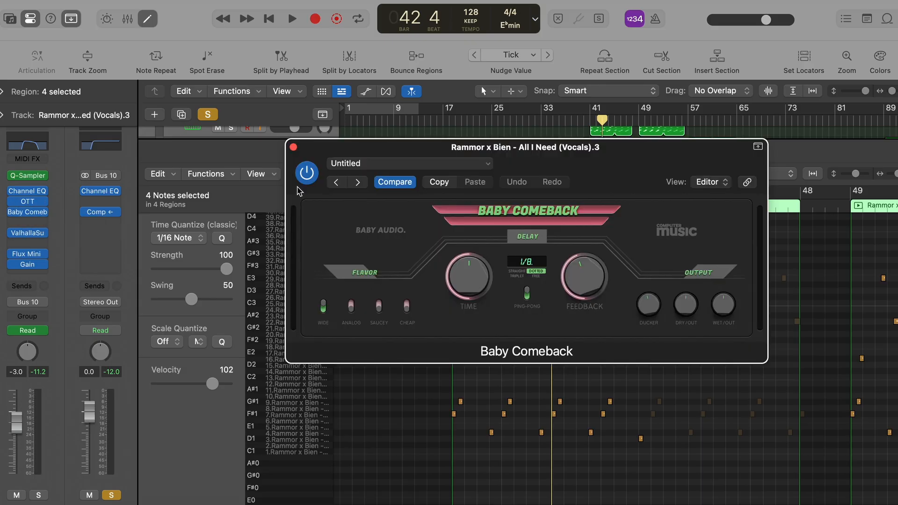
Solo the first vocal chop track and play it from bar 41, comparing the sound with Baby Comeback bypassed and enabled
left_click(590, 120)
key("s")
left_click(629, 161)
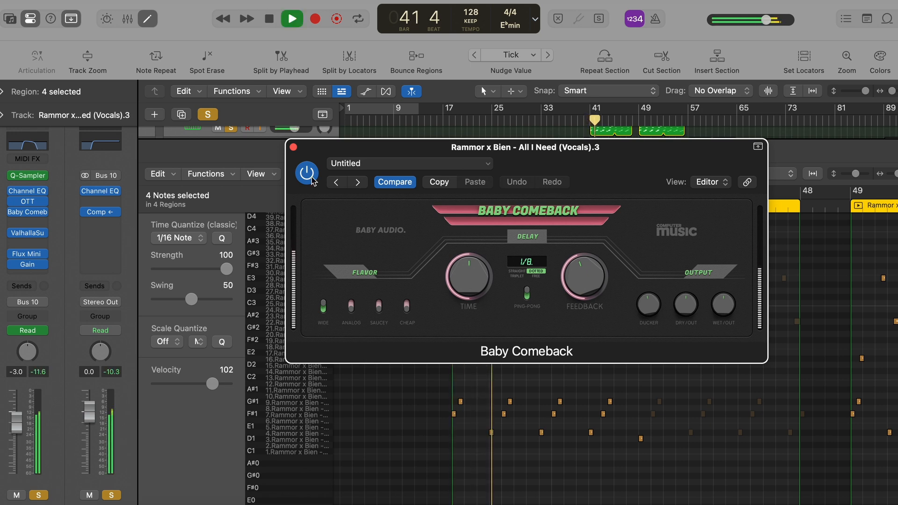
left_click(312, 180)
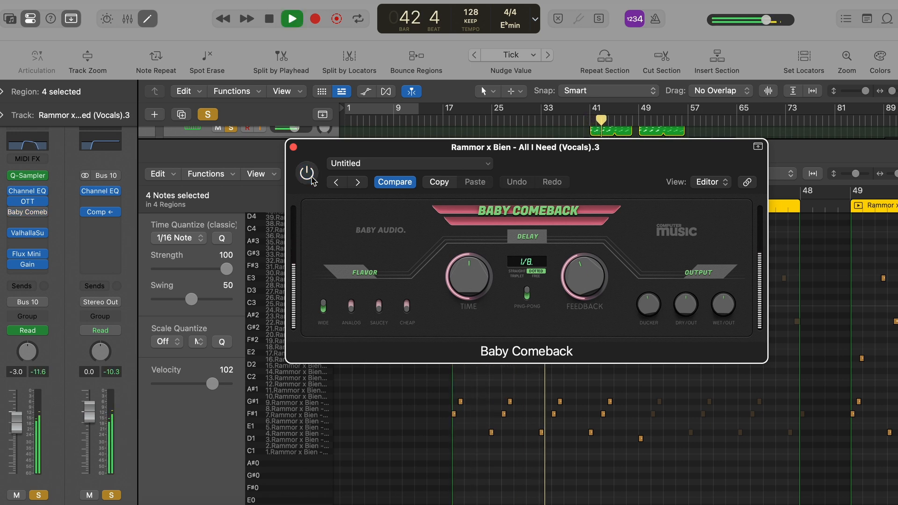
left_click(313, 180)
key("space")
Close the Piano Roll, plug-in window and inspector, and unsolo the first vocal chop track and the Sum Vocal Chops stack
key("p")
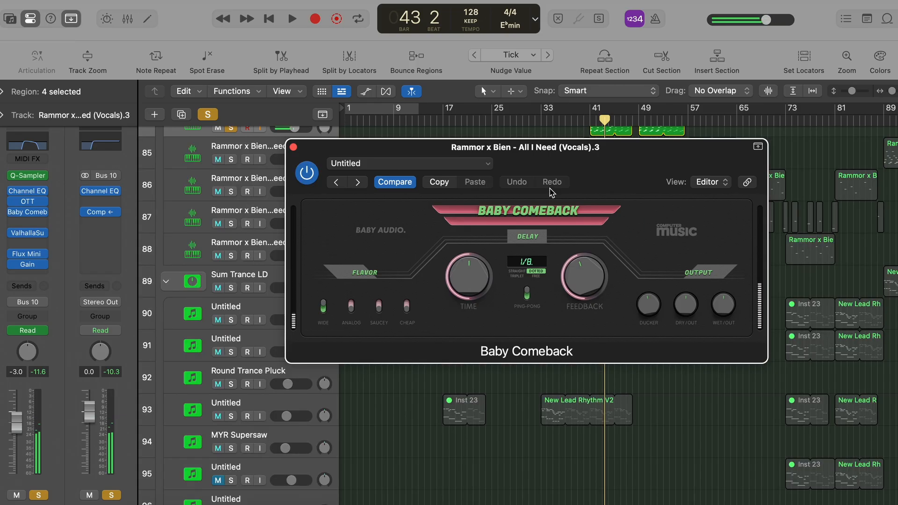
left_click(294, 148)
scroll(260, 241, "up", 4)
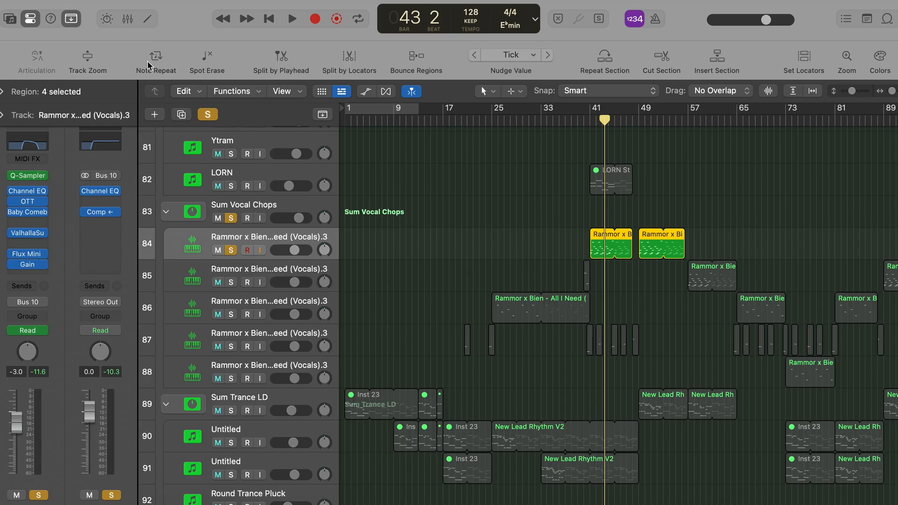
left_click(28, 23)
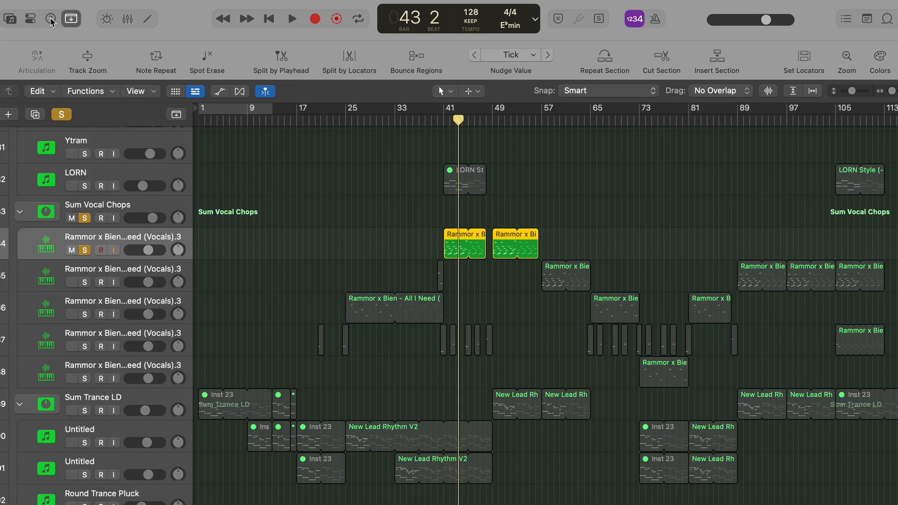
key("s")
left_click(172, 204)
key("s")
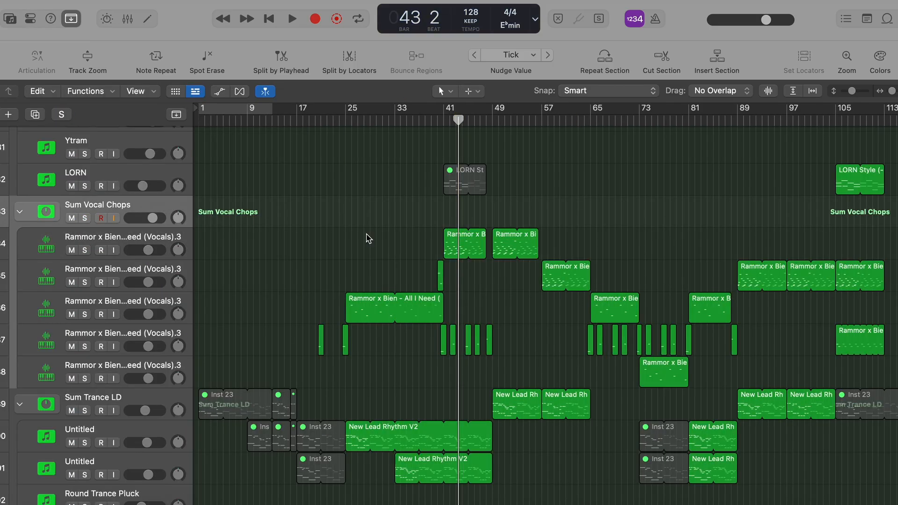
Play the Main LD region under Sum Top Melody from bar 41 while examining its notes in the Piano Roll
scroll(368, 235, "up", 6)
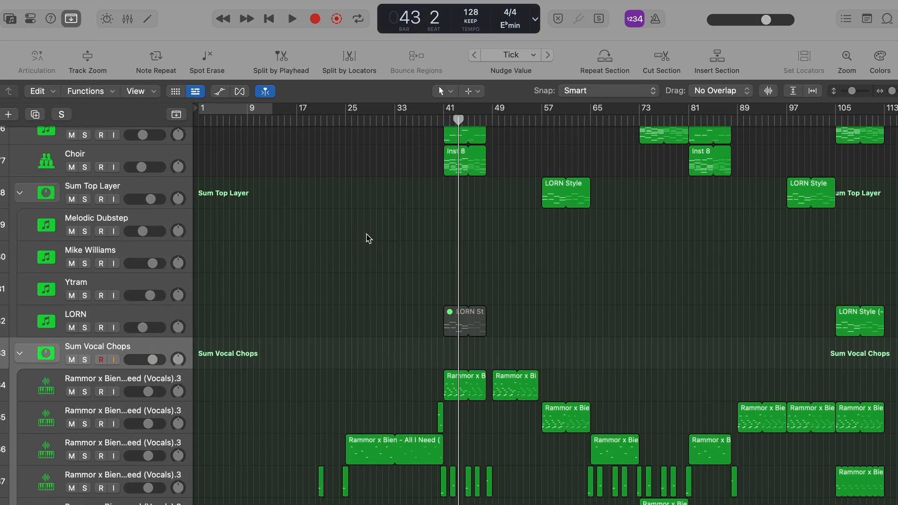
scroll(367, 238, "up", 6)
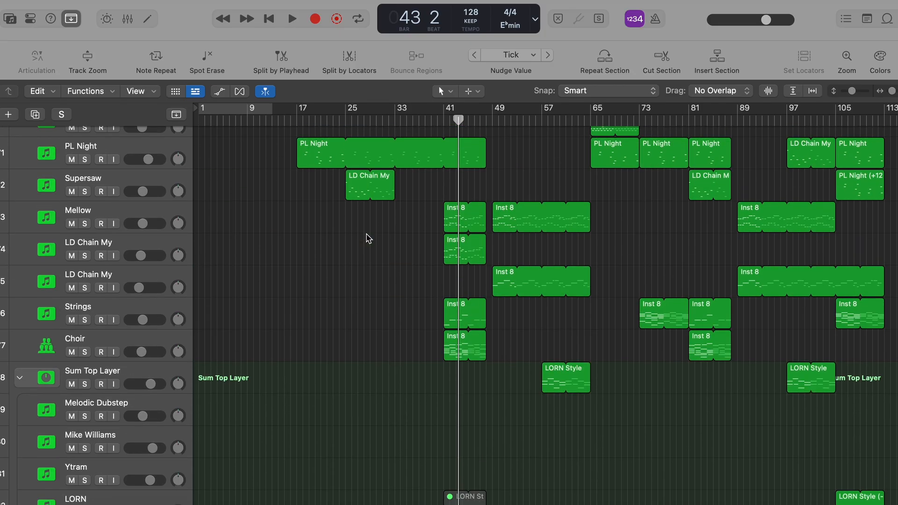
scroll(368, 237, "up", 5)
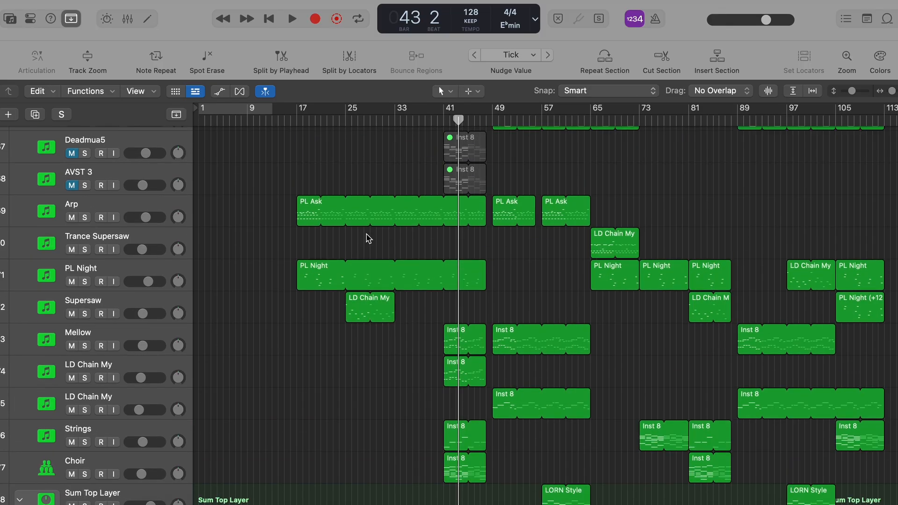
scroll(368, 237, "down", 3)
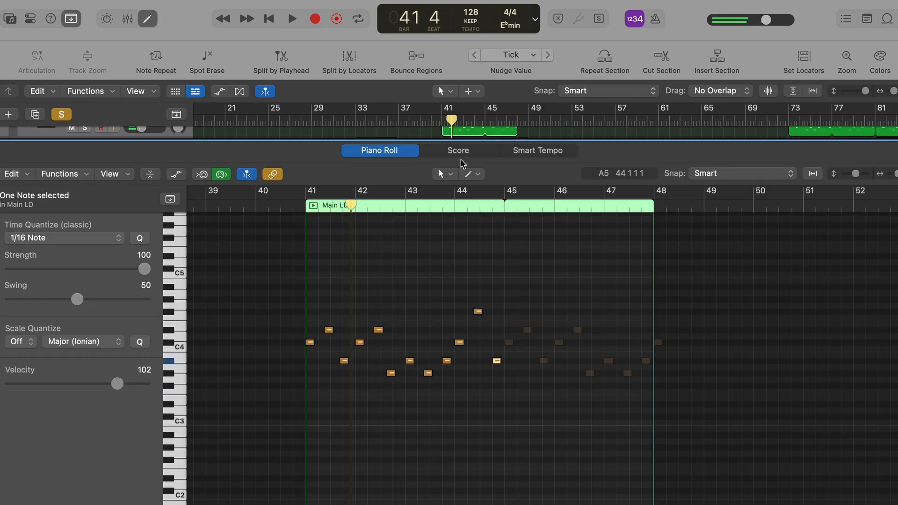
key("space")
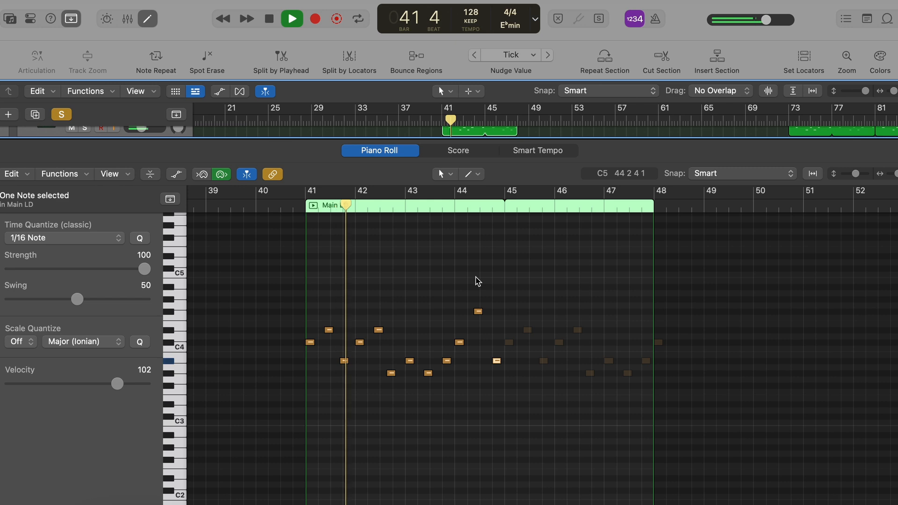
key("e")
scroll(477, 278, "up", 5)
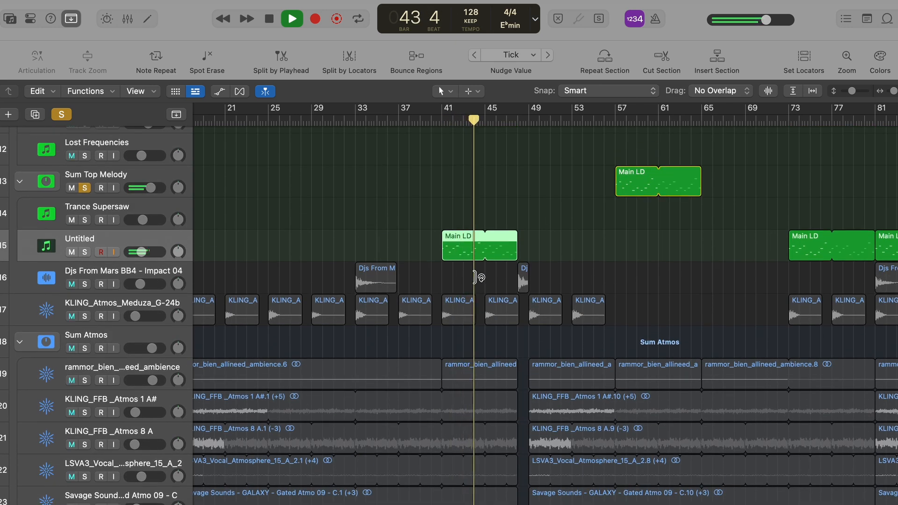
scroll(477, 277, "up", 3)
scroll(477, 278, "up", 1)
key("space")
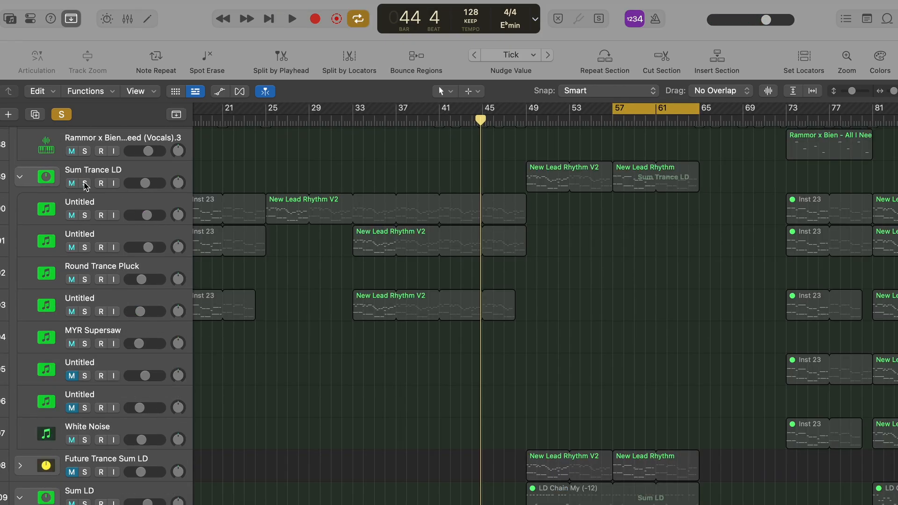
Listen to Sum Trance LD soloed together with Sum Top Melody in the cycle from bar 57, clearing cycle and solos at the end
left_click(85, 184)
key("space")
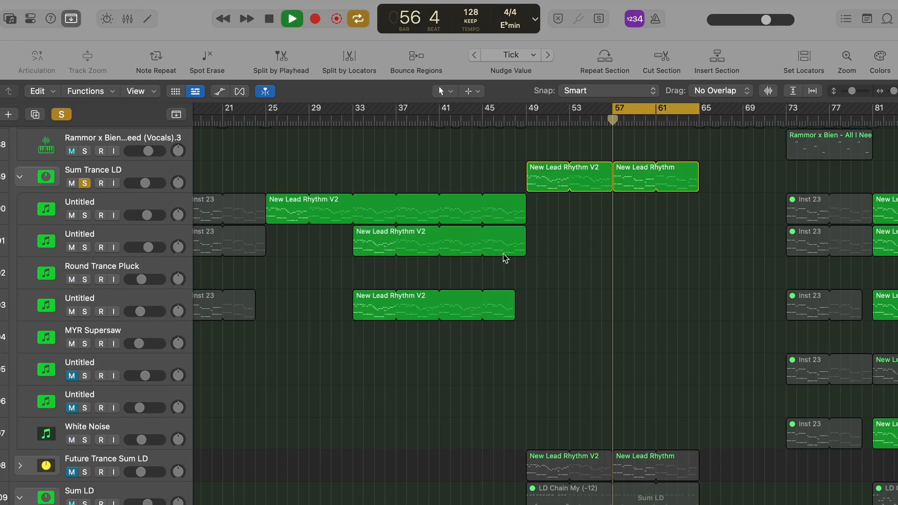
scroll(505, 258, "down", 5)
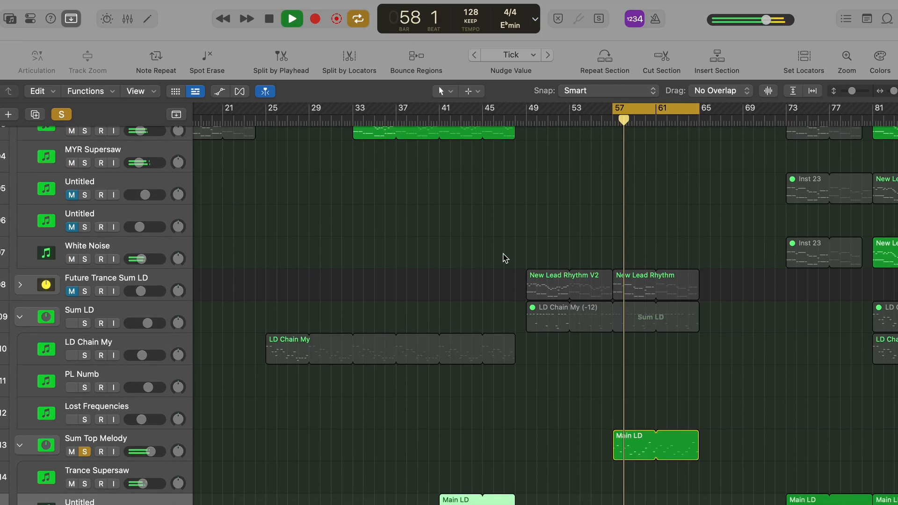
scroll(175, 322, "up", 5)
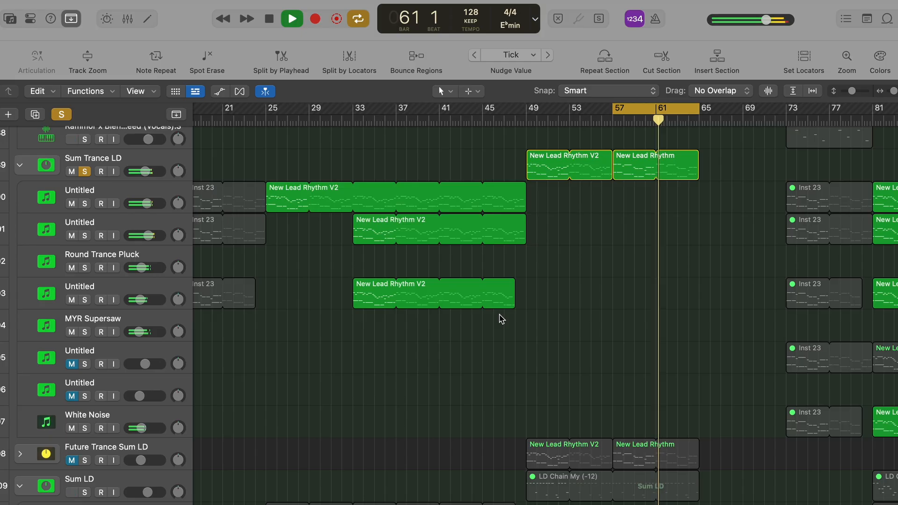
key("space")
key("c")
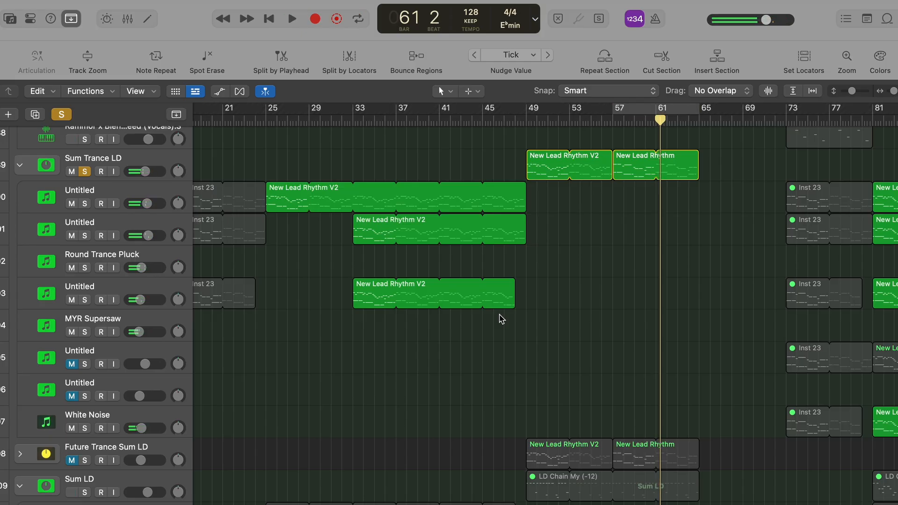
left_click(69, 119)
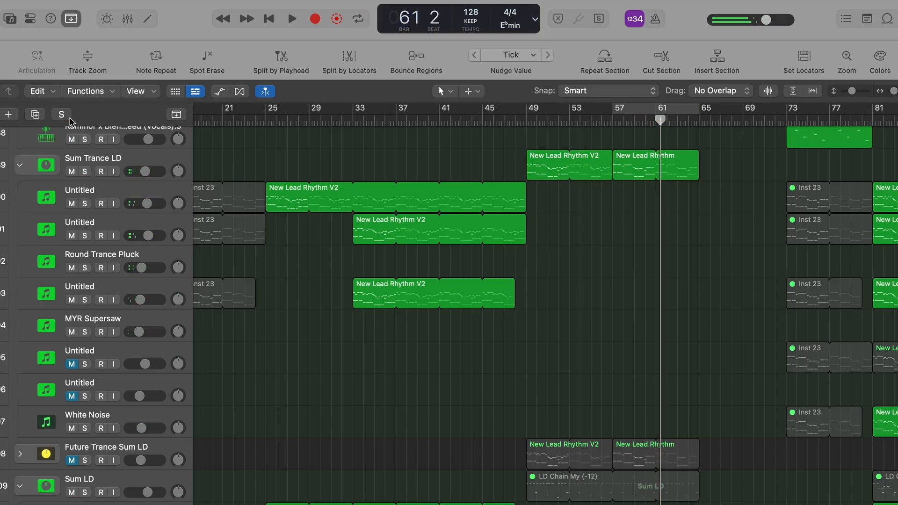
Play the full arrangement from bar 17 and select the first Reese region on the Reese Break track
scroll(248, 234, "down", 5)
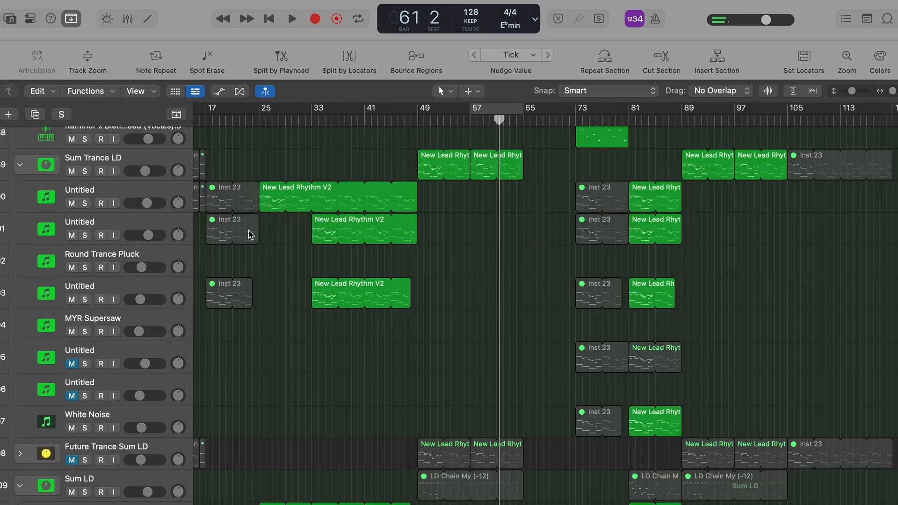
scroll(251, 234, "up", 10)
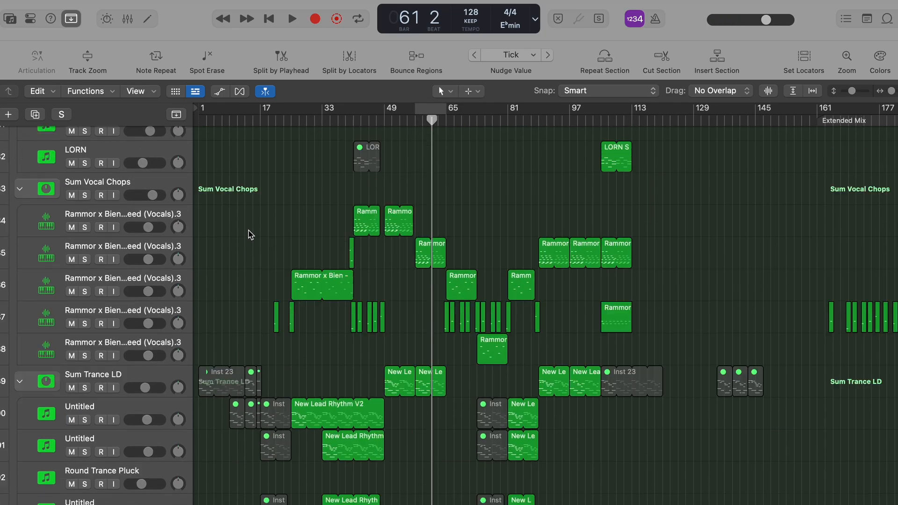
left_click(260, 125)
scroll(259, 125, "up", 3)
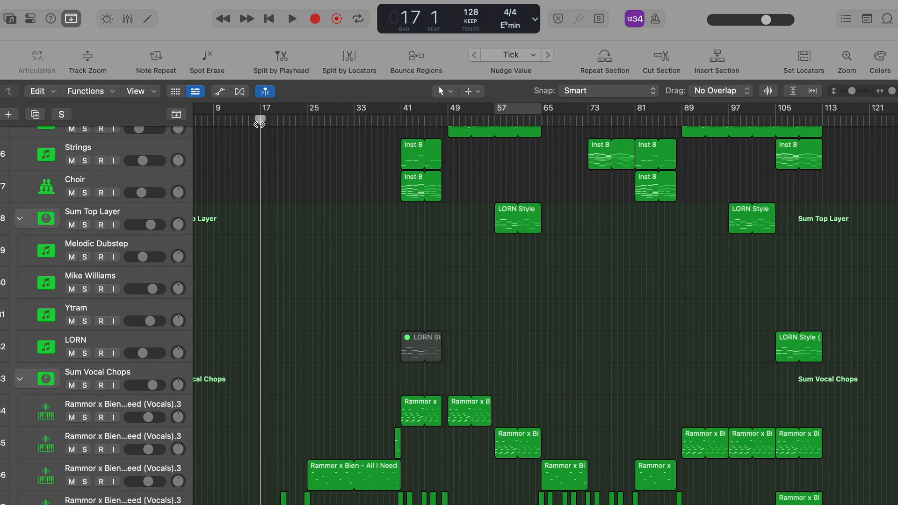
scroll(259, 124, "up", 13)
scroll(259, 125, "up", 12)
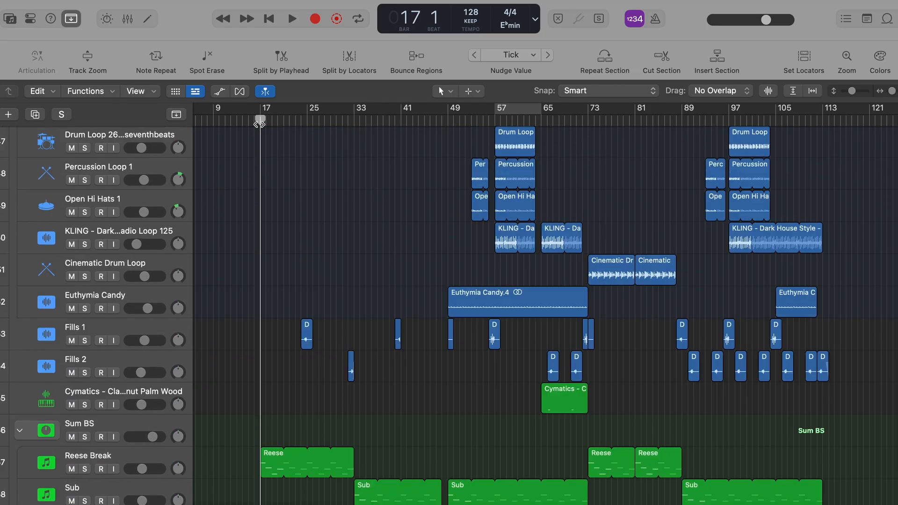
scroll(259, 124, "down", 4)
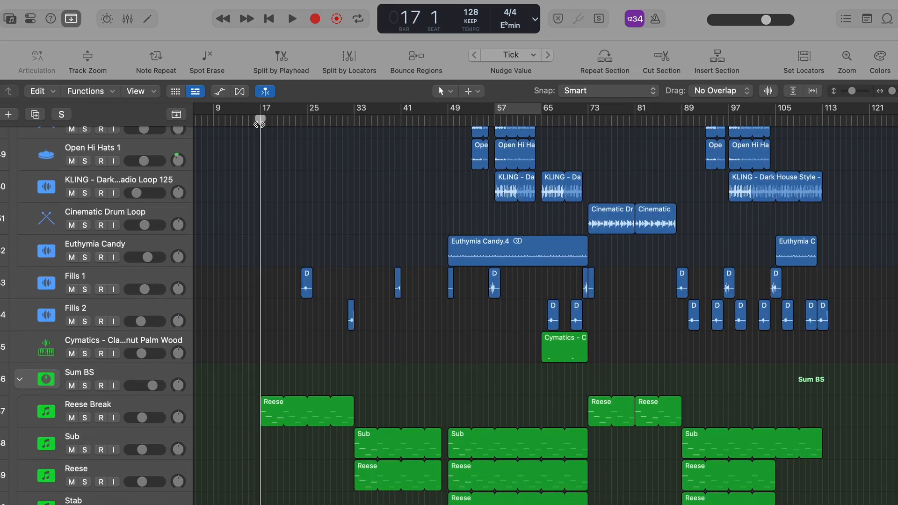
key("space")
scroll(262, 210, "down", 5)
left_click(274, 274)
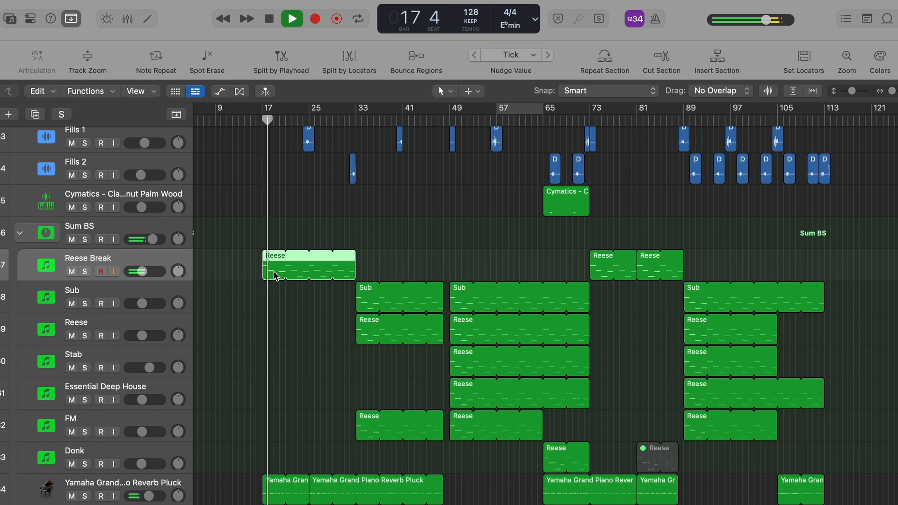
key("s")
key("s")
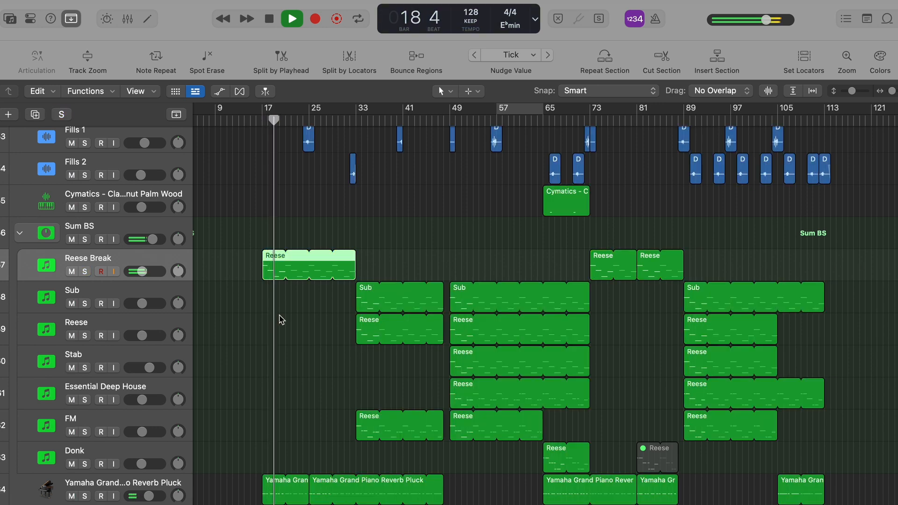
Set a cycle range from bar 17 to bar 25 and stop playback
scroll(279, 319, "down", 3)
scroll(280, 320, "left", 1)
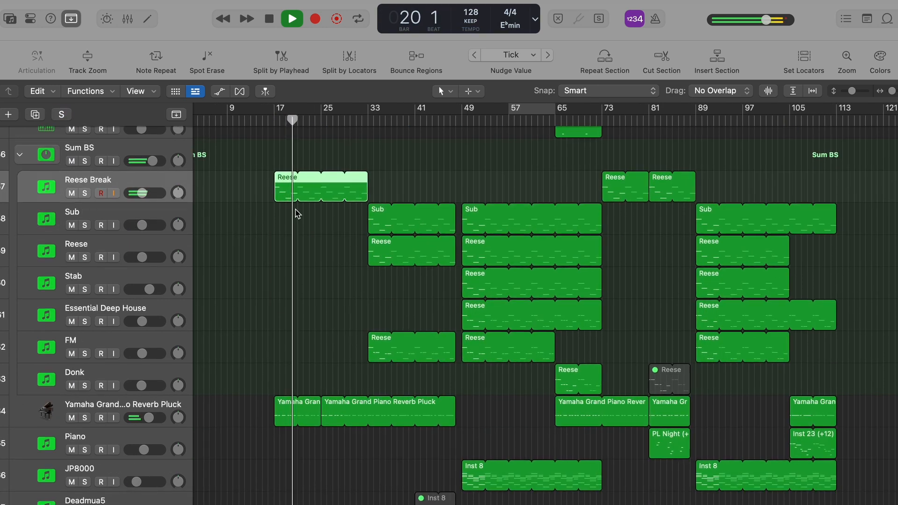
scroll(296, 210, "down", 6)
left_click_drag(277, 118, 333, 119)
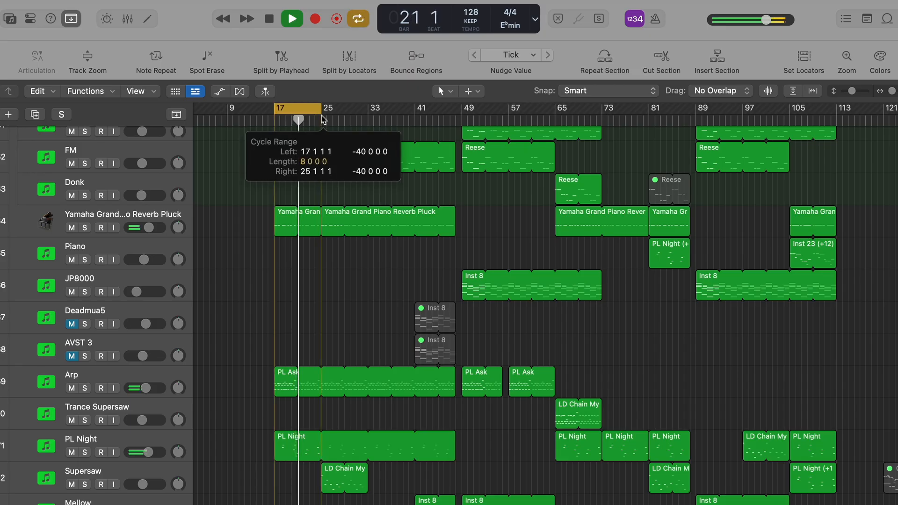
key("space")
Solo the Arp track's PL Ask region and play it from bar 17
scroll(300, 345, "down", 1)
scroll(301, 345, "left", 1)
left_click_drag(247, 350, 359, 369)
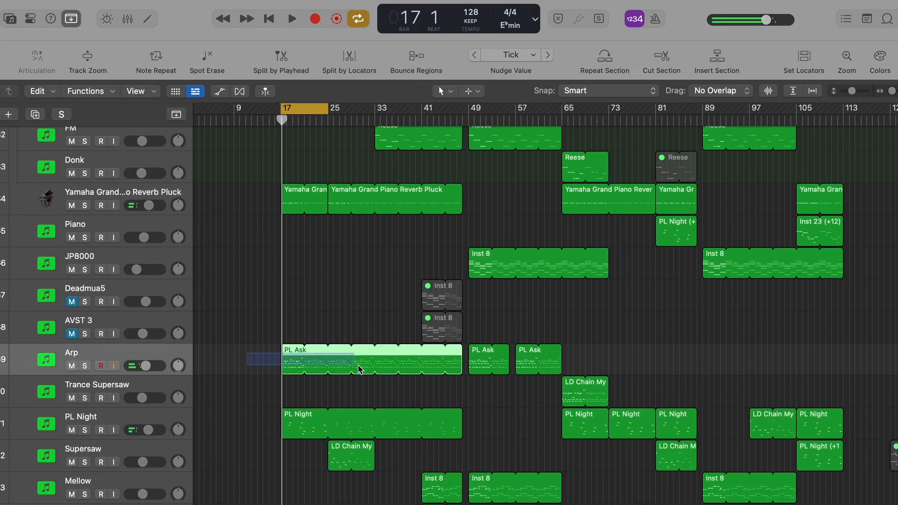
key("s")
key("space")
key("super+Right")
key("super+Right")
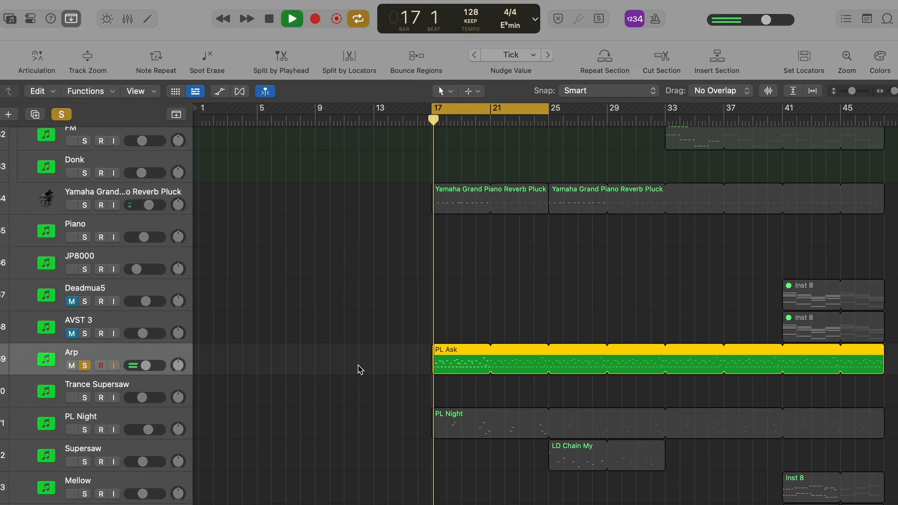
Show track automation and, with cycling off, listen from bar 33 to the Arp's High Cut Frequency automation
scroll(360, 370, "right", 2)
scroll(359, 369, "down", 3)
scroll(360, 369, "right", 1)
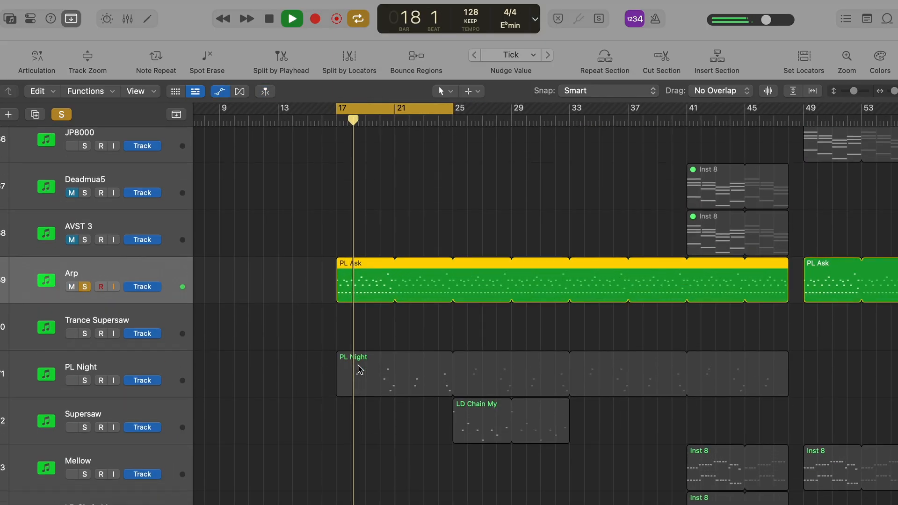
key("a")
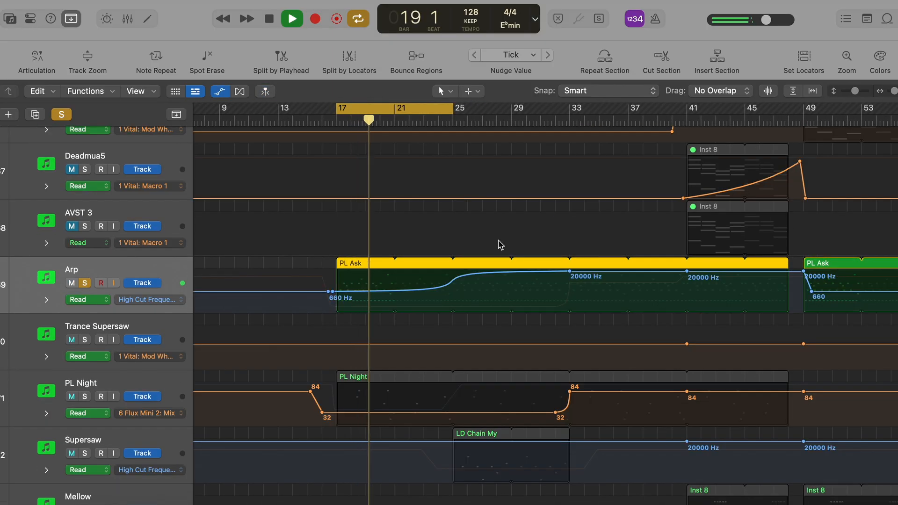
key("c")
left_click(569, 125)
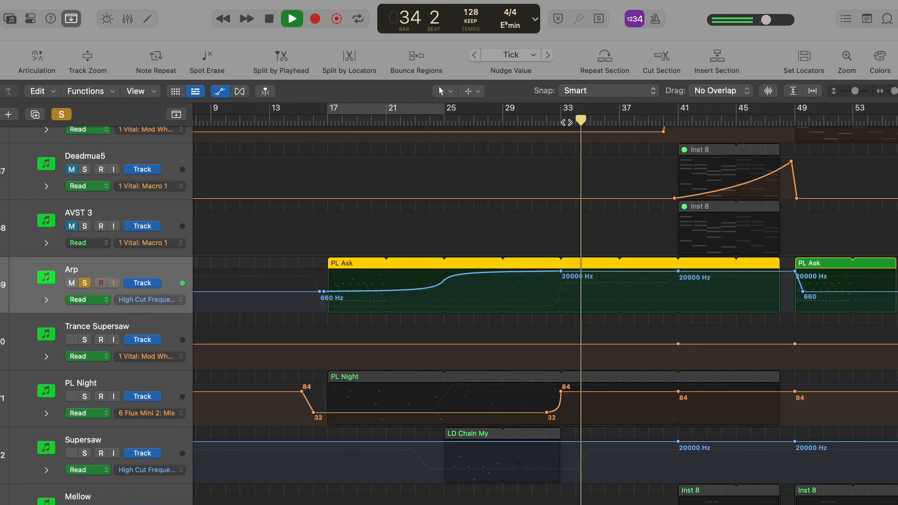
Hide track automation and solo the Yamaha Grand Piano Reverb Pluck regions, playing them from bar 17
scroll(567, 123, "right", 2)
scroll(567, 123, "up", 1)
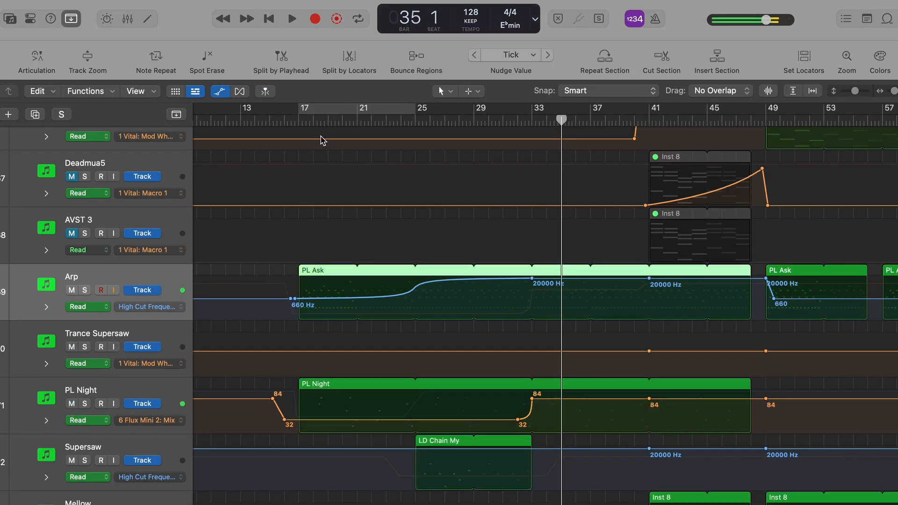
left_click(297, 120)
key("a")
left_click(322, 206)
key("s")
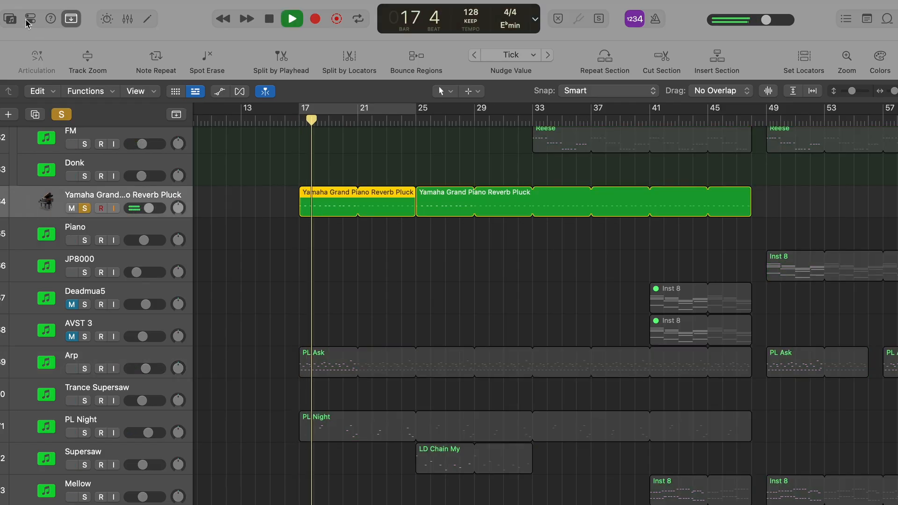
Examine the piano pluck's channel strip and its ValhallaSupermassive reverb settings, then close them and stop playback
key("i")
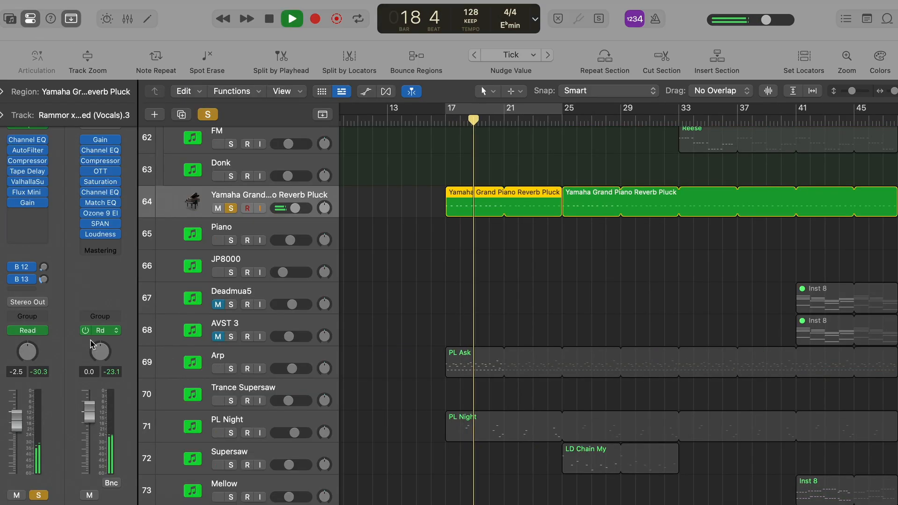
key("x")
key("x")
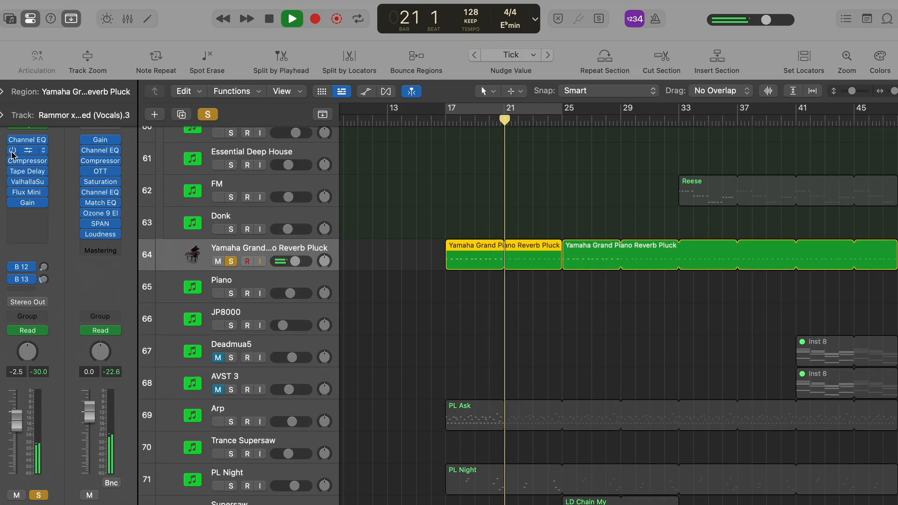
left_click(27, 181)
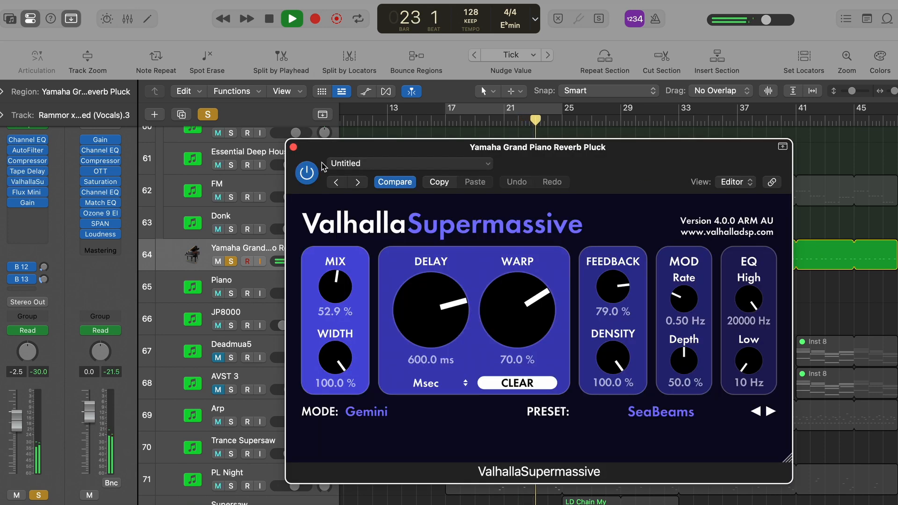
left_click(294, 146)
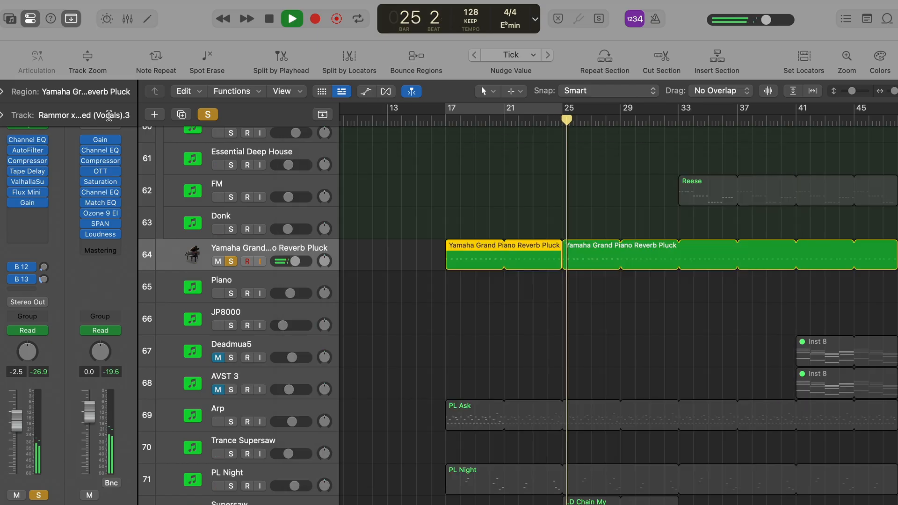
key("space")
key("i")
Solo the PL Night region, play it in a cycle from bar 17 to 25 with its channel strip shown, and end the solo
scroll(295, 207, "down", 2)
scroll(295, 208, "down", 5)
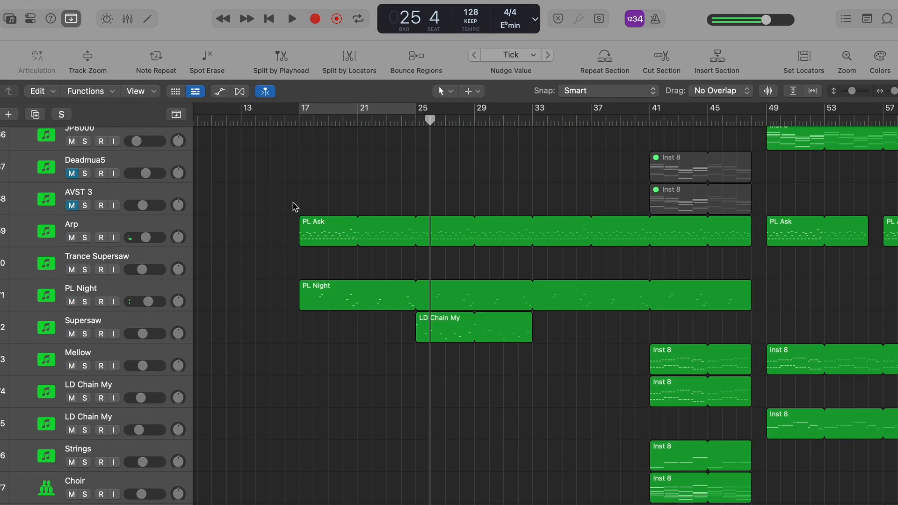
left_click(354, 271)
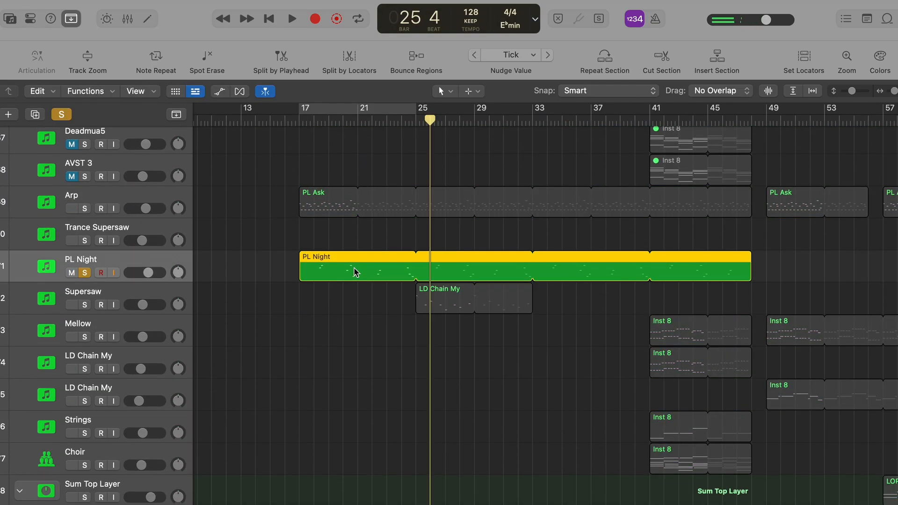
key("c")
key("space")
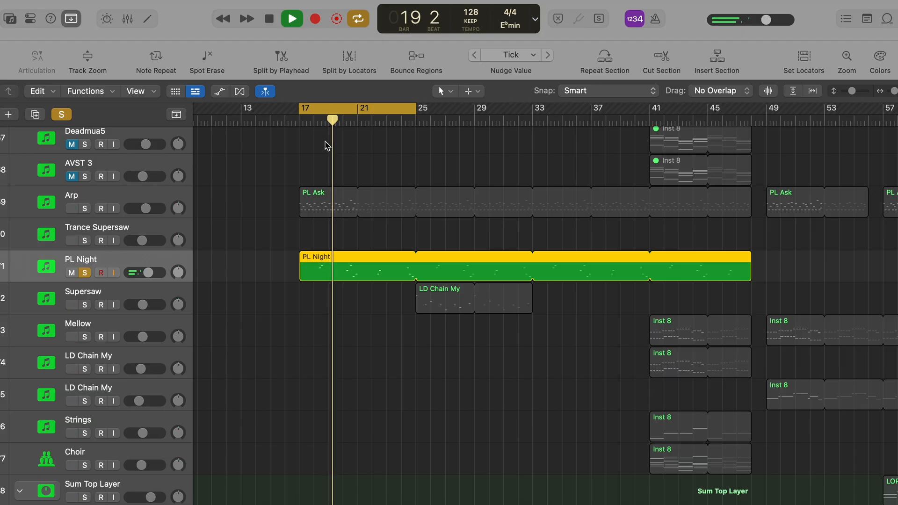
key("i")
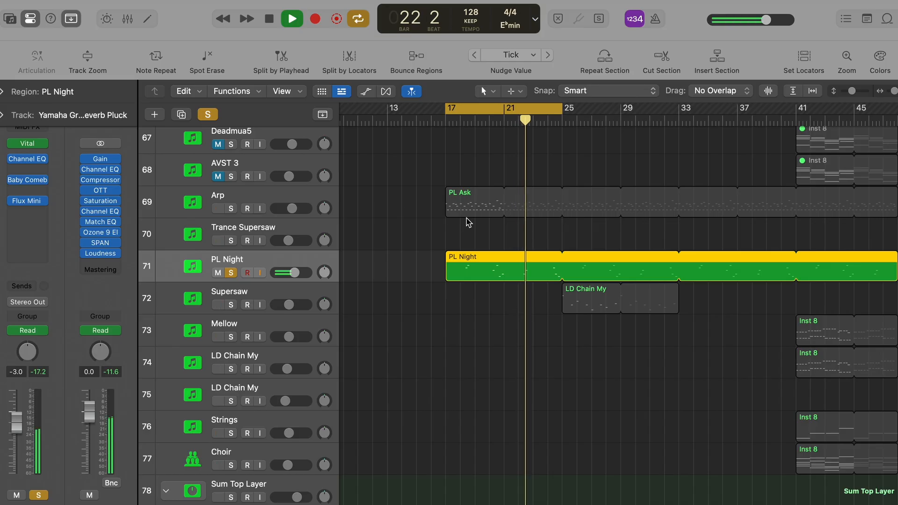
scroll(531, 294, "right", 3)
key("s")
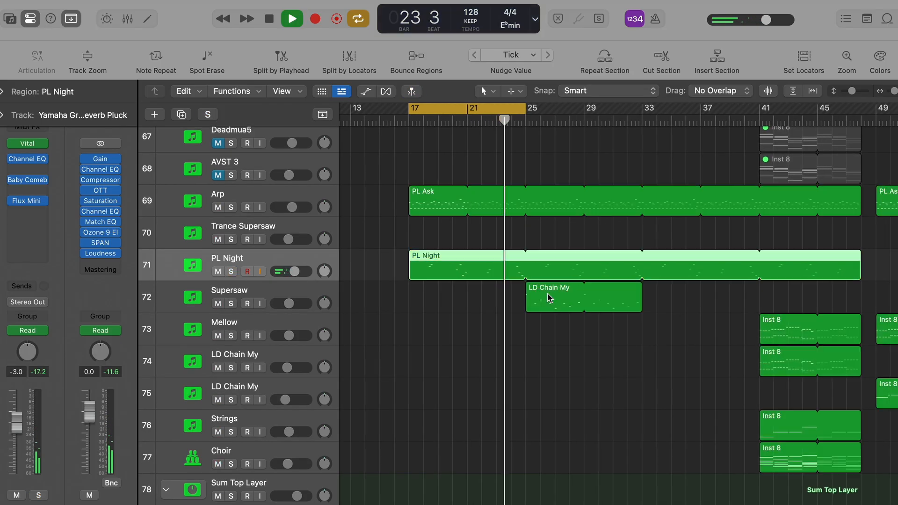
Cycle bars 25 to 33 around the Supersaw track's LD Chain My region and solo it
key("c")
left_click(550, 298)
key("u")
key("s")
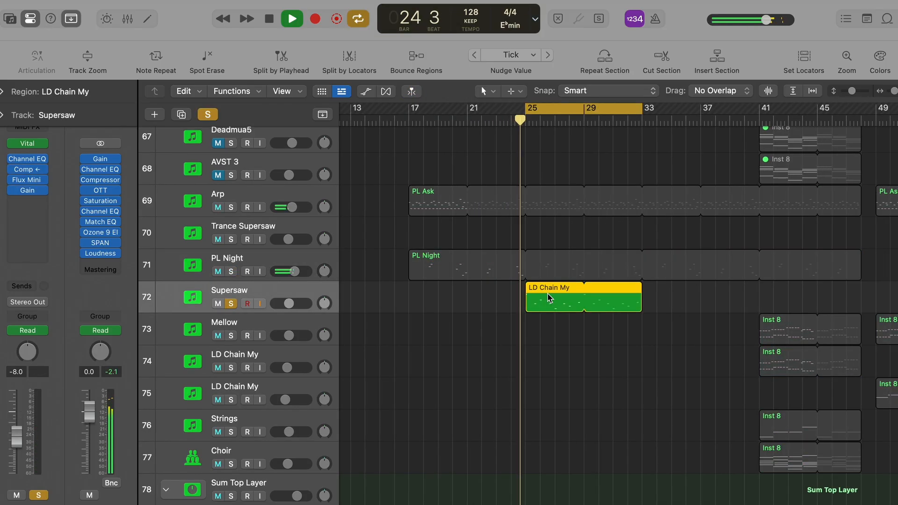
Examine the Supersaw track's Vital synth patch, close it, and turn off solo and cycling
scroll(449, 281, "right", 5)
left_click(27, 143)
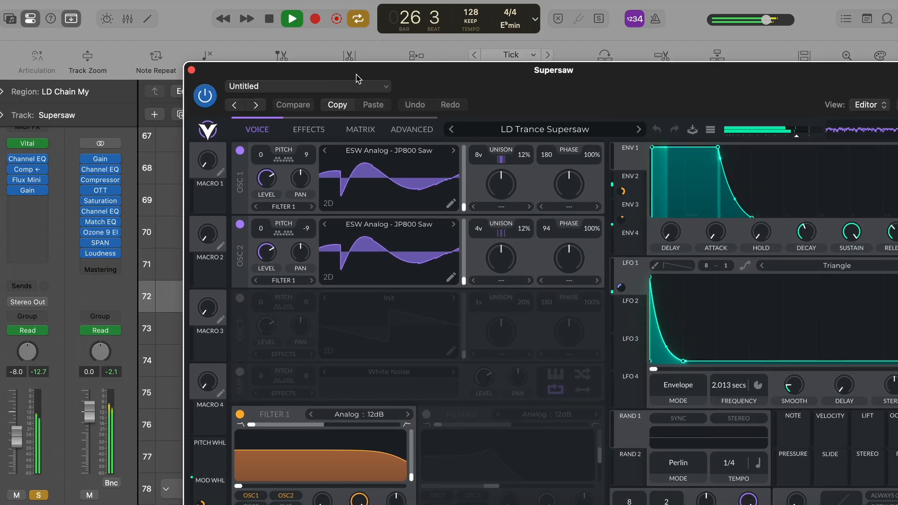
left_click_drag(201, 75, 128, 1)
key("super+w")
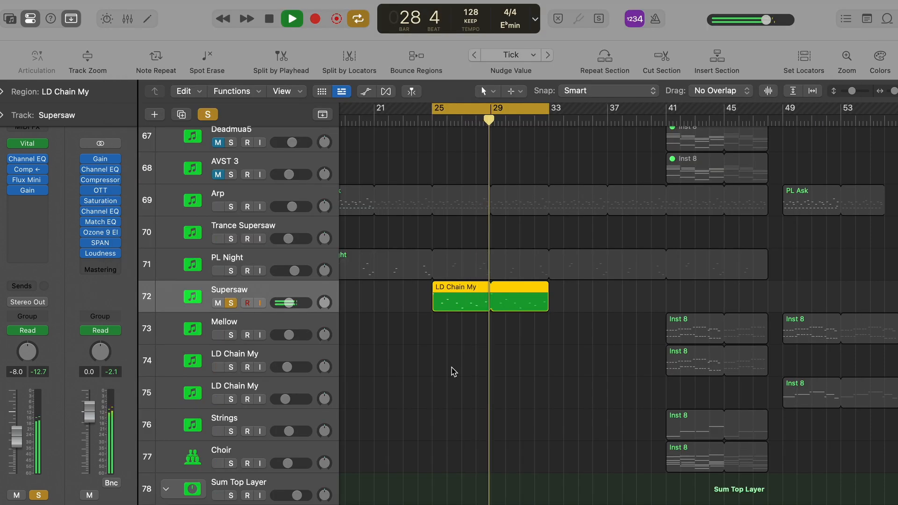
key("s")
key("c")
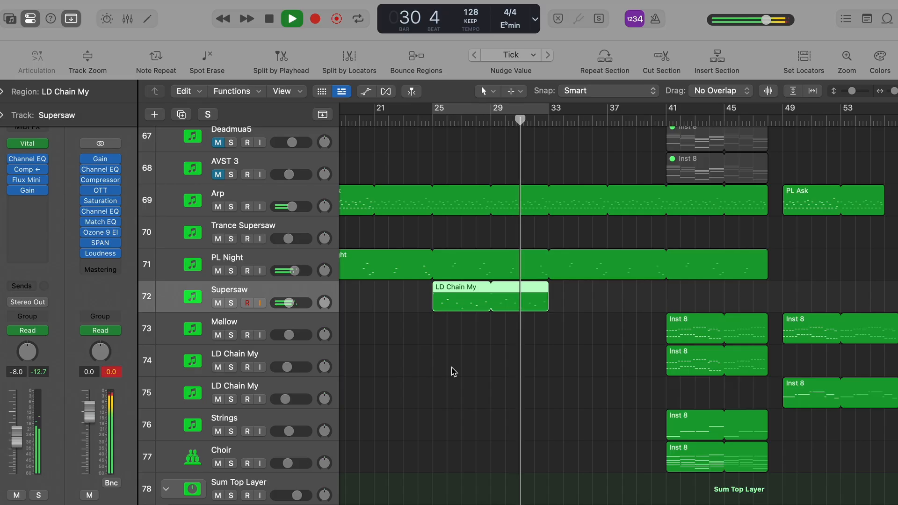
Listen to the full arrangement, stop playback and place the playhead just before bar 25
scroll(453, 372, "down", 2)
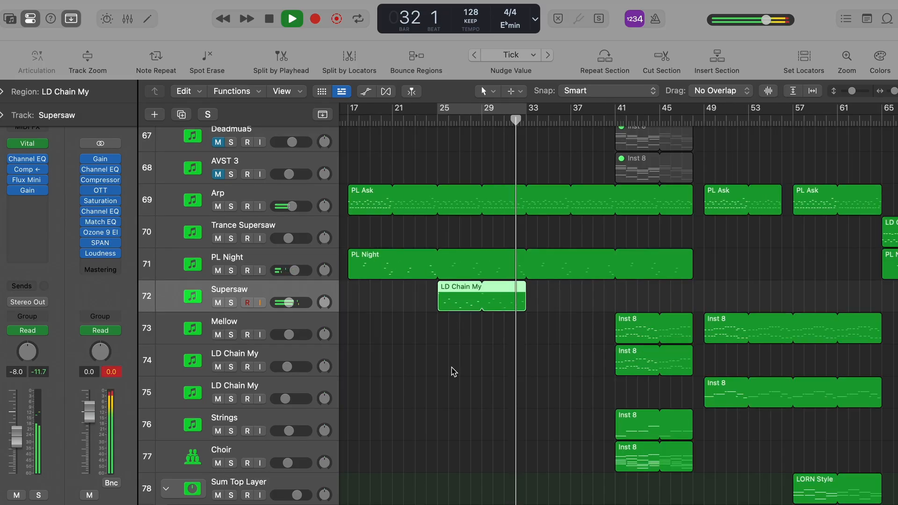
scroll(453, 372, "down", 1)
scroll(453, 372, "down", 5)
key("space")
scroll(453, 372, "down", 5)
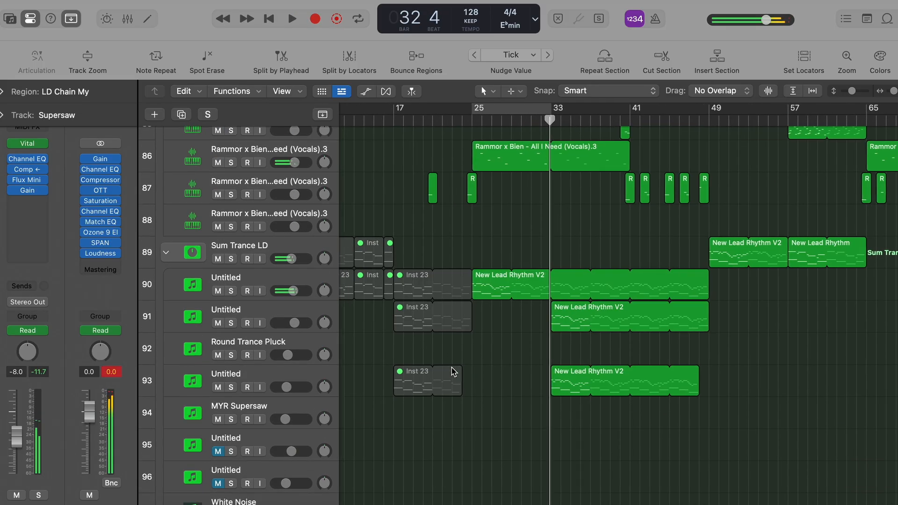
left_click(479, 124)
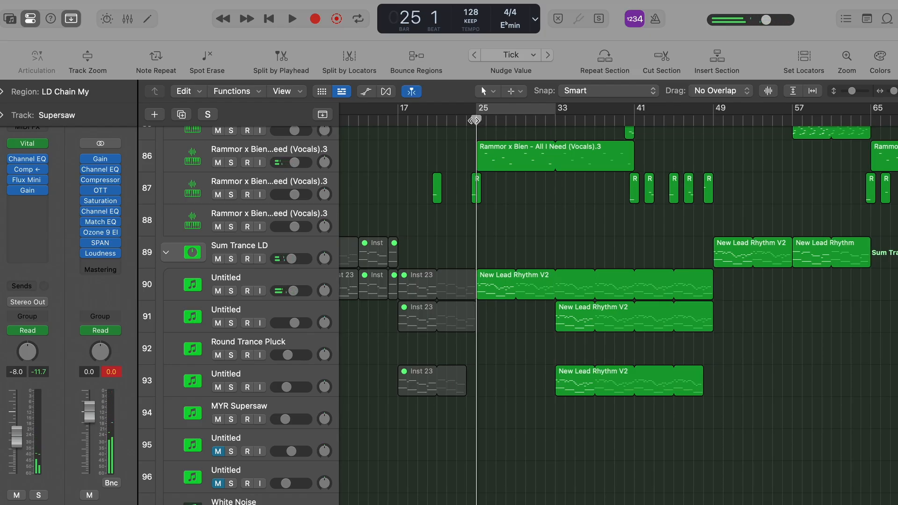
left_click_drag(475, 124, 472, 120)
Play from just before bar 25 with the Sum Vocal Chops stack soloed, then end the solo
scroll(472, 121, "up", 3)
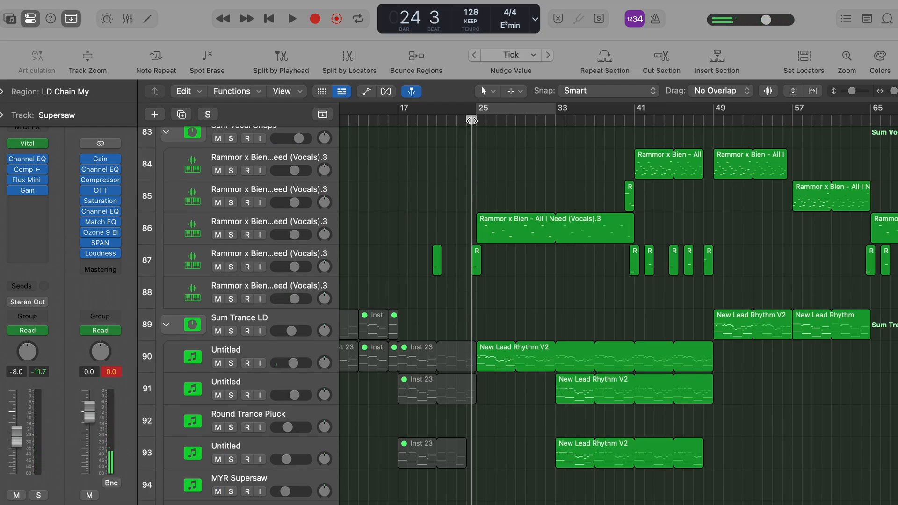
scroll(473, 120, "up", 3)
scroll(315, 147, "up", 1)
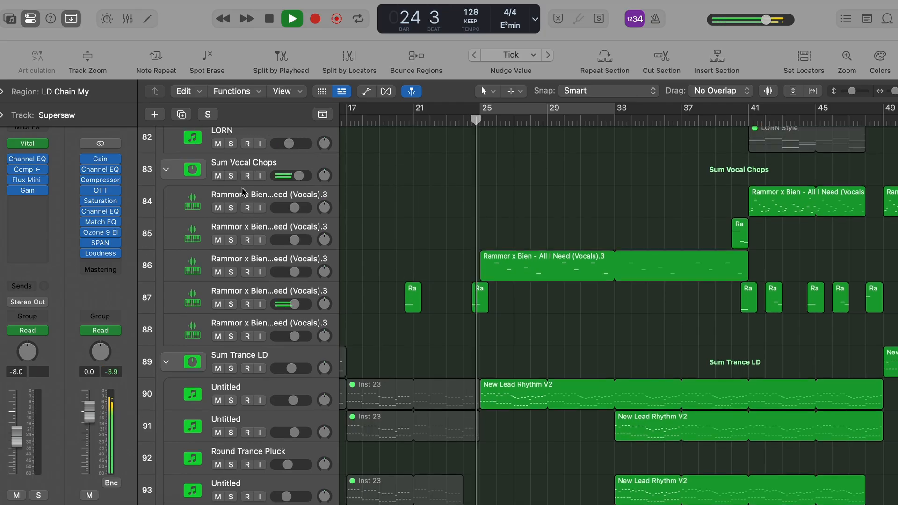
left_click(230, 176)
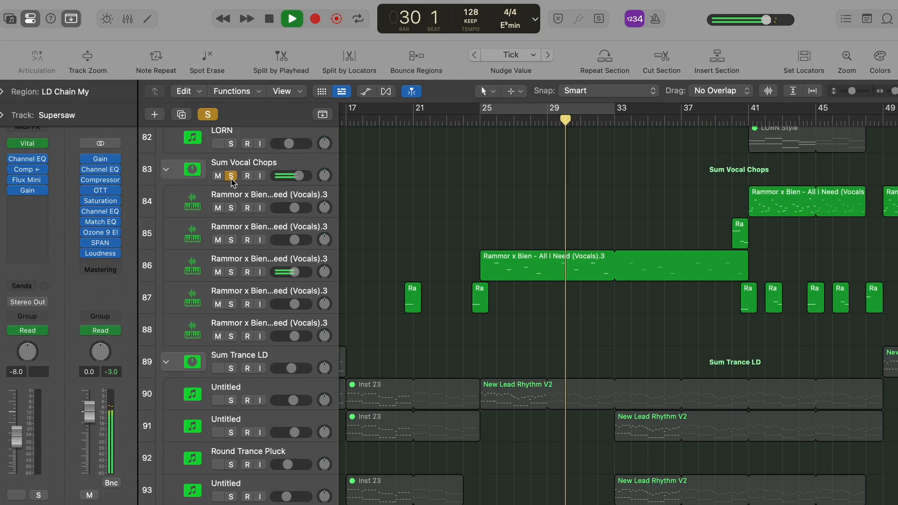
left_click(231, 176)
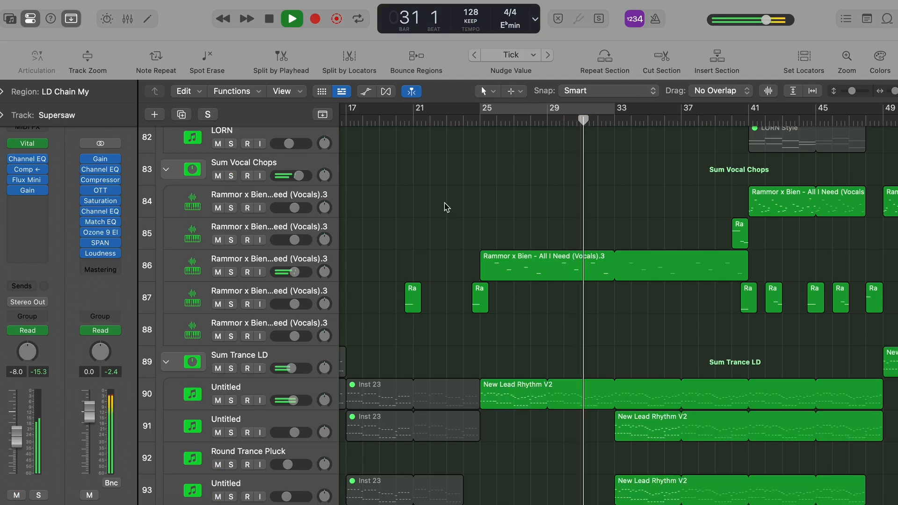
Select the Sum Trance LD stack and show track automation to examine its lead layers' filter curves, then hide it
scroll(501, 226, "down", 4)
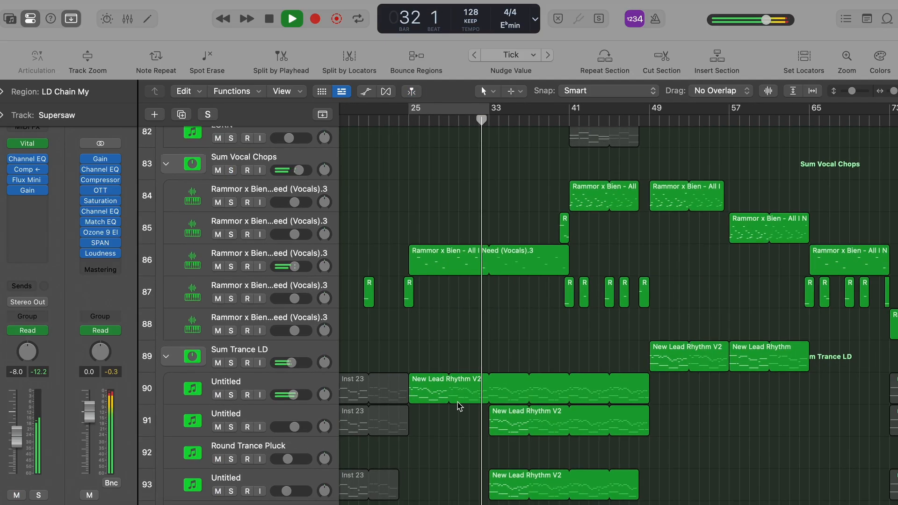
left_click(313, 347)
scroll(312, 348, "down", 3)
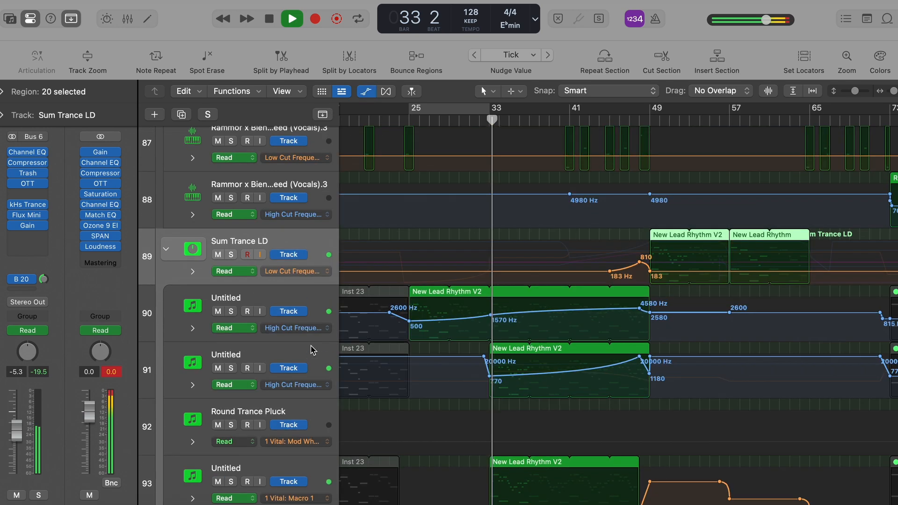
key("a")
scroll(313, 350, "down", 3)
scroll(471, 244, "up", 1)
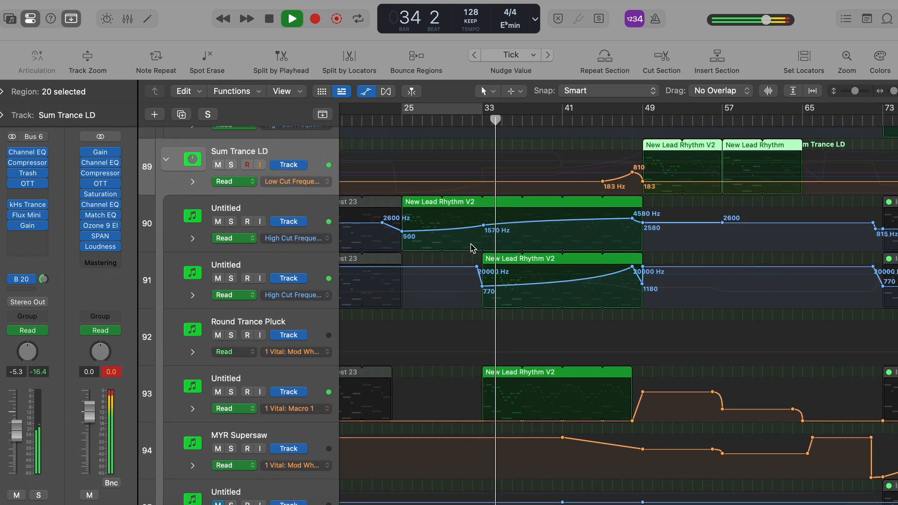
scroll(471, 244, "down", 1)
scroll(471, 244, "left", 1)
key("a")
scroll(473, 248, "up", 1)
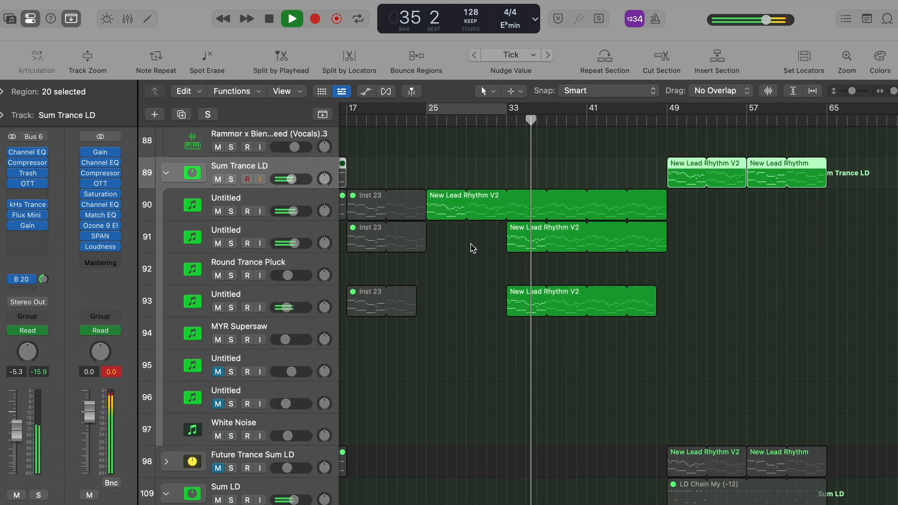
Solo the LD Chain My track in the Sum LD stack, play it from bar 25, and end the solo
scroll(473, 248, "right", 1)
scroll(473, 248, "down", 6)
scroll(473, 248, "down", 6)
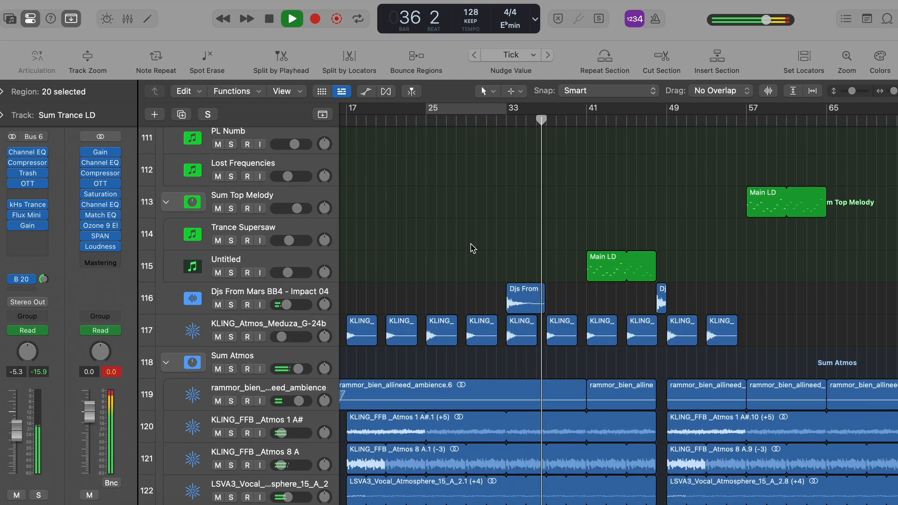
scroll(473, 248, "up", 7)
scroll(473, 248, "down", 1)
key("space")
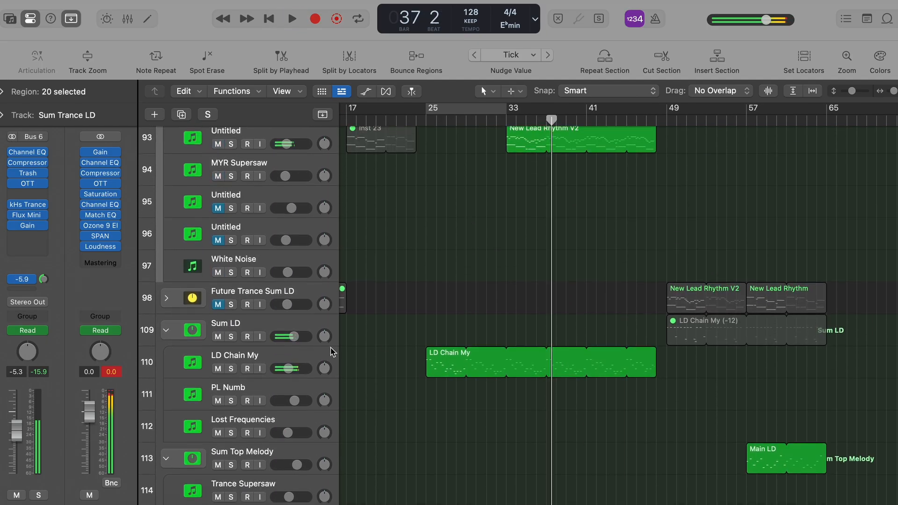
left_click(324, 355)
key("s")
key("space")
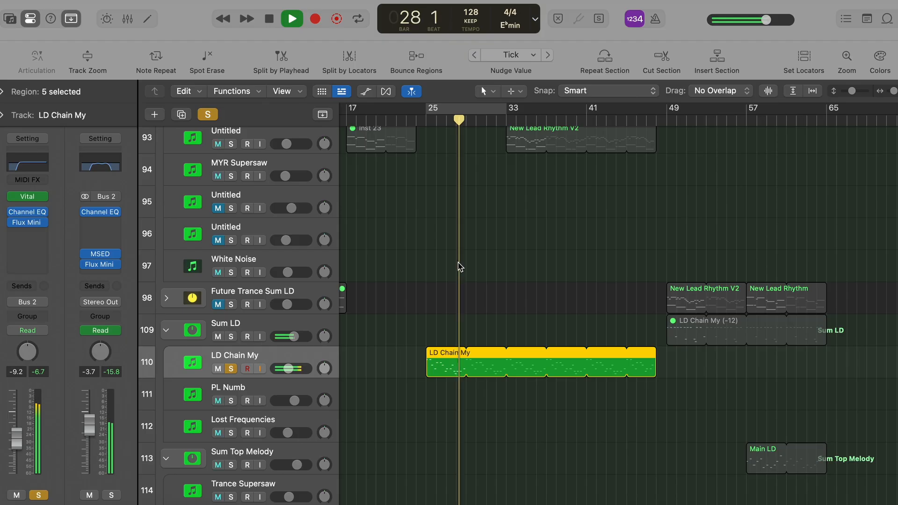
key("s")
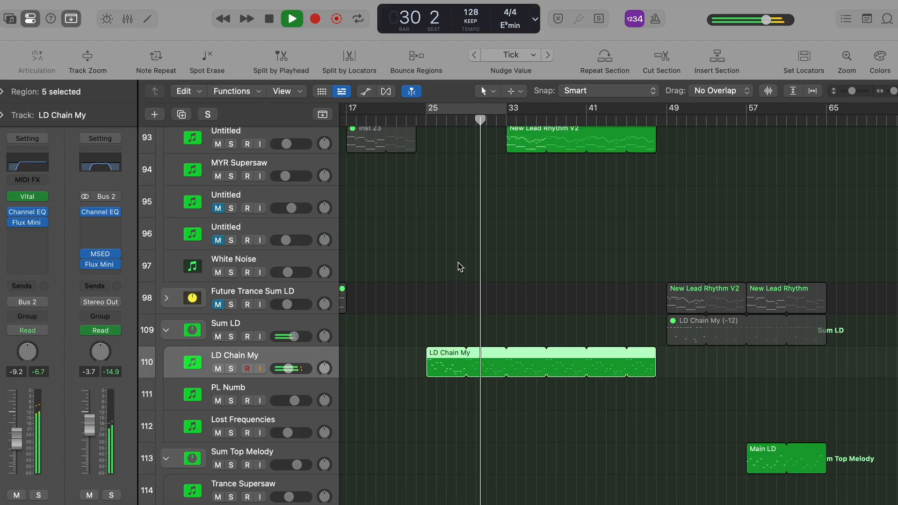
Listen to the full arrangement while examining the Sum Trance LD layers' automation, hide it again and look over the crash and buildup tracks
scroll(460, 267, "up", 4)
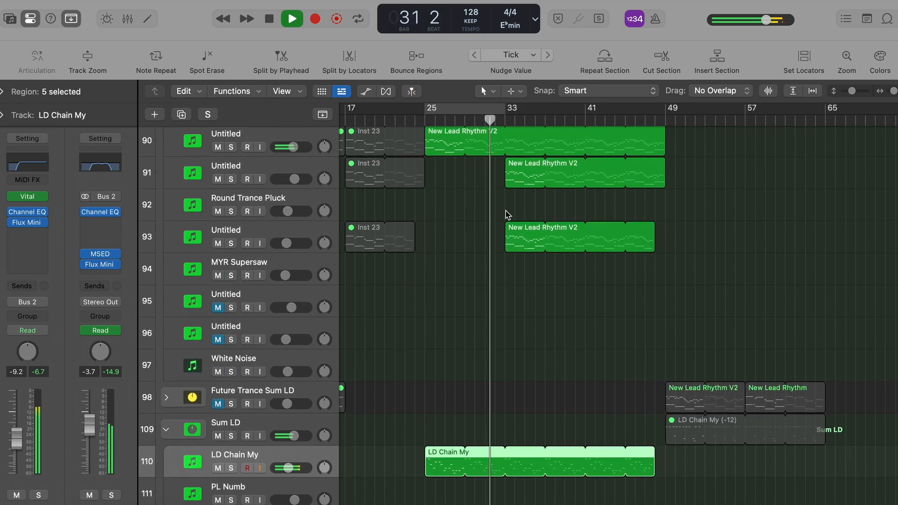
scroll(507, 215, "up", 10)
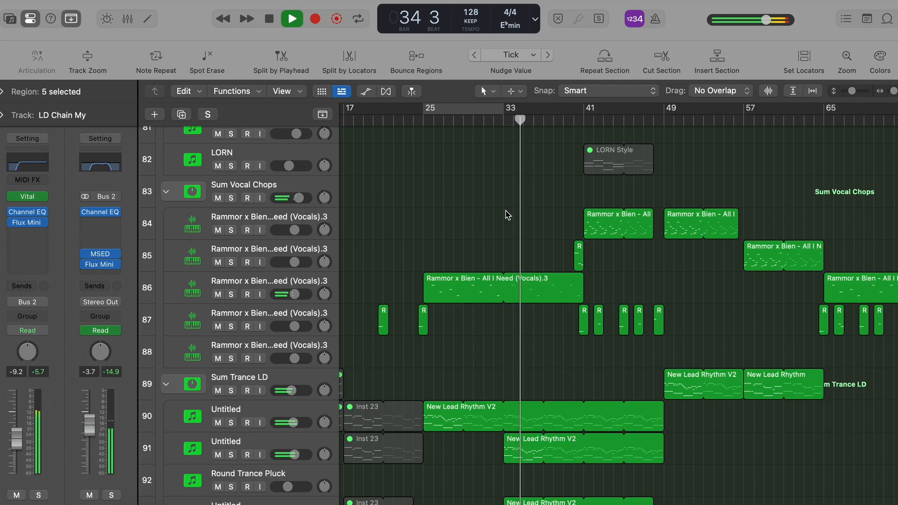
scroll(507, 215, "right", 3)
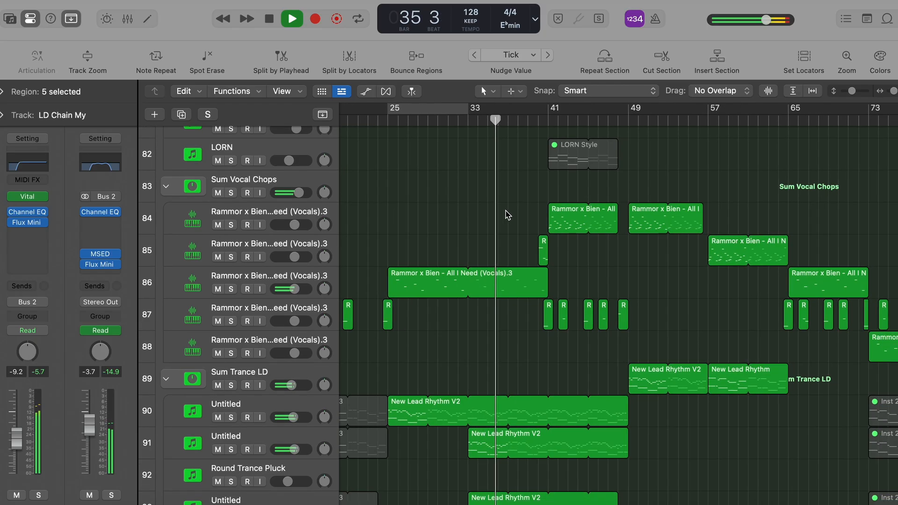
scroll(508, 215, "down", 3)
key("a")
scroll(499, 322, "down", 4)
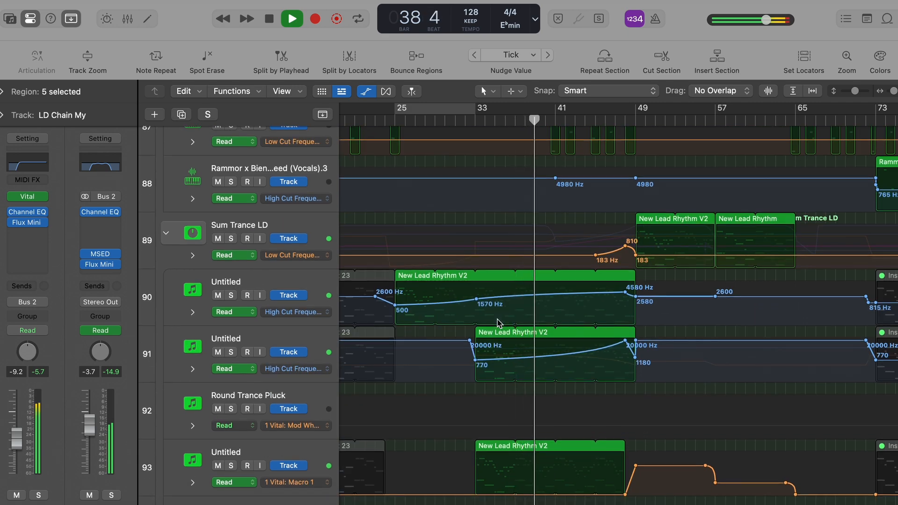
scroll(499, 322, "down", 3)
key("a")
scroll(499, 323, "down", 15)
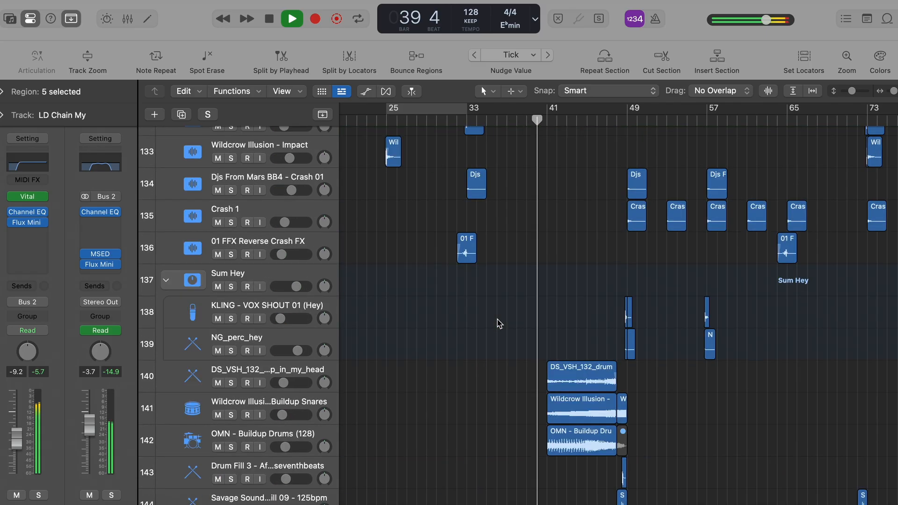
Look over the crash, impact and Sum Trance LD tracks during playback, and solo the vocal chop track with the region at bar 41
scroll(499, 323, "down", 10)
scroll(500, 324, "up", 12)
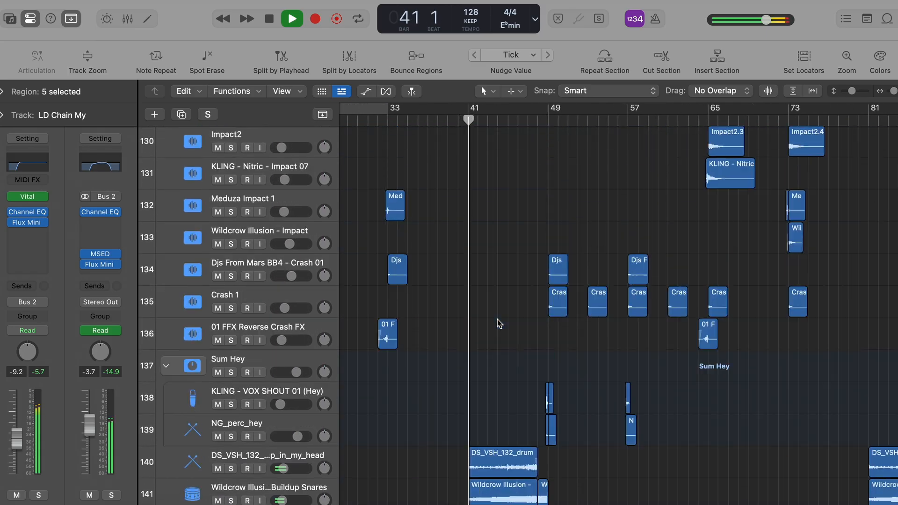
scroll(498, 323, "up", 15)
scroll(510, 374, "down", 2)
scroll(511, 379, "up", 2)
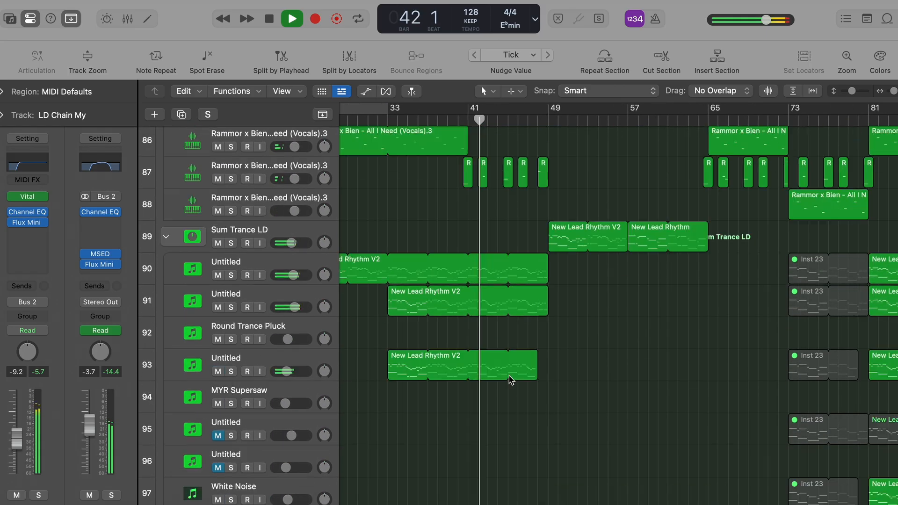
scroll(510, 374, "up", 4)
left_click(491, 275)
key("ctrl+s")
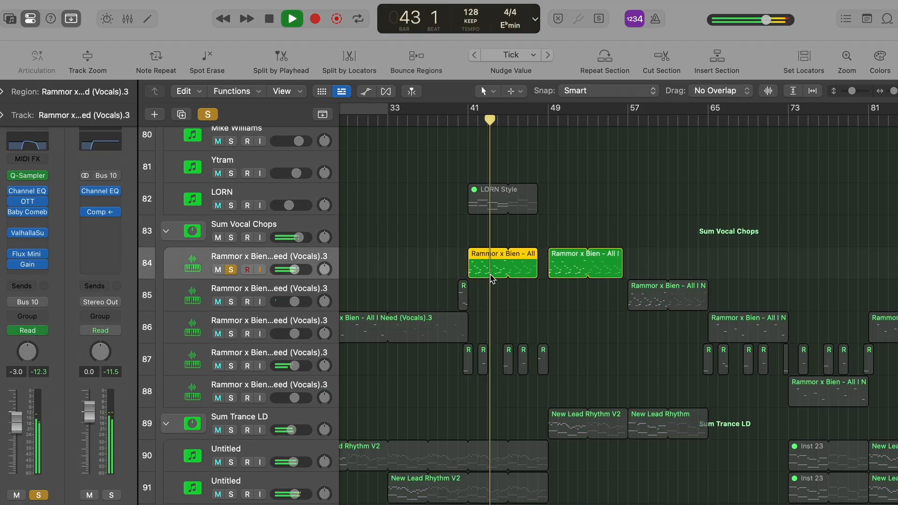
Show track automation to examine the vocal chop's Gain curve, end the solo and hide the automation again
key("a")
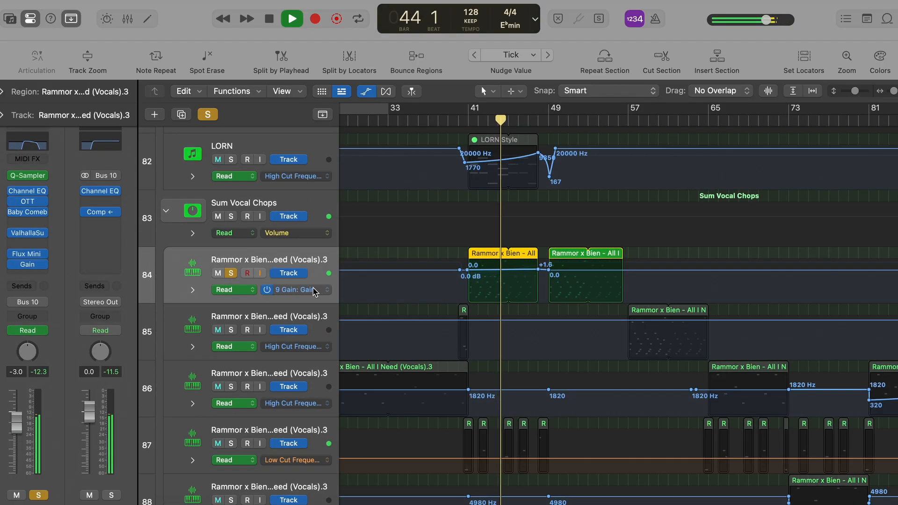
key("ctrl+s")
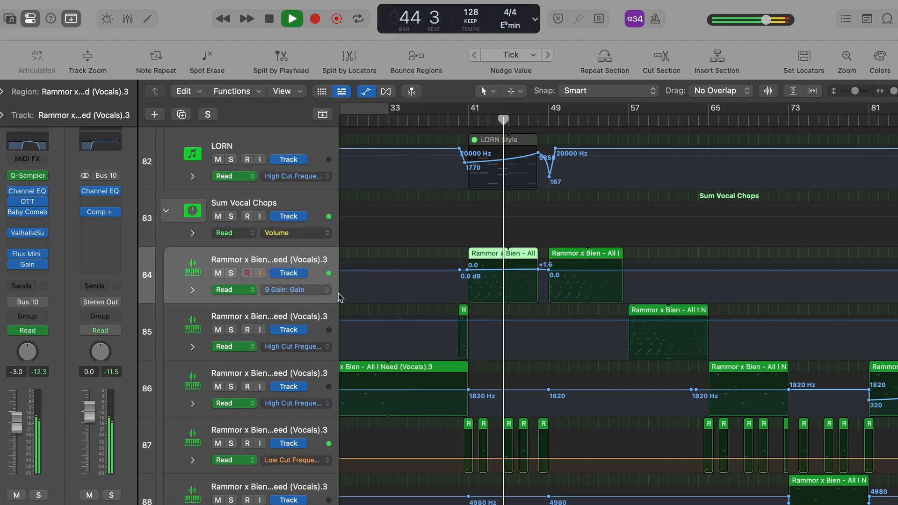
left_click(306, 291)
left_click(339, 279)
key("a")
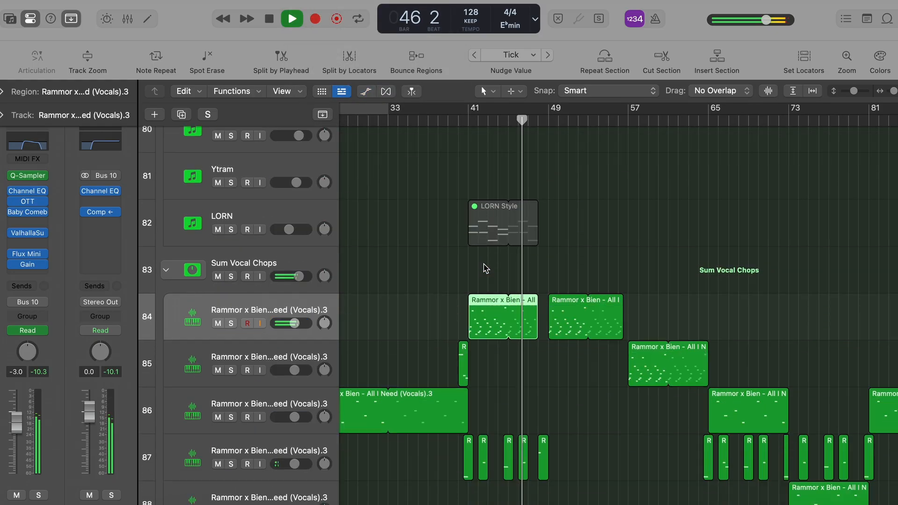
Look over the piano, arp, bass and fill tracks while the full arrangement plays into bar 49, and stop playback
scroll(484, 269, "down", 3)
scroll(485, 268, "left", 4)
scroll(484, 268, "up", 12)
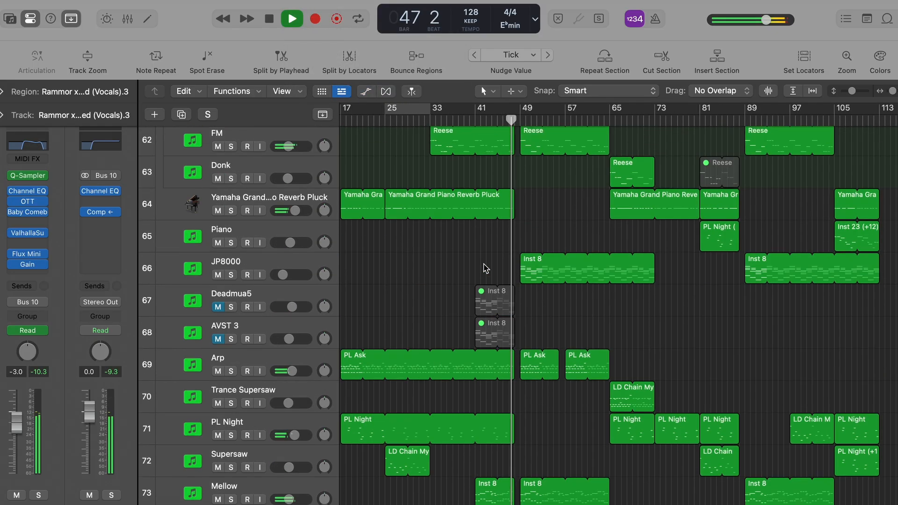
scroll(485, 268, "up", 2)
scroll(485, 268, "up", 6)
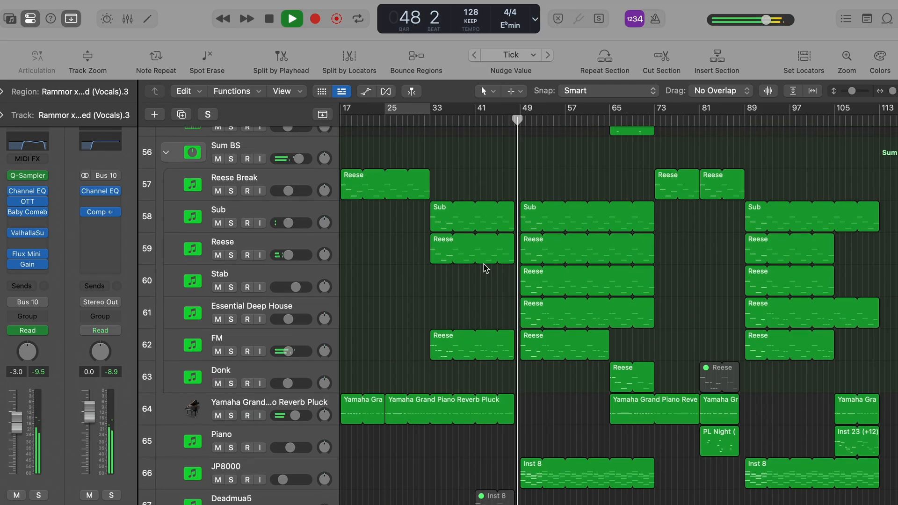
scroll(484, 268, "up", 5)
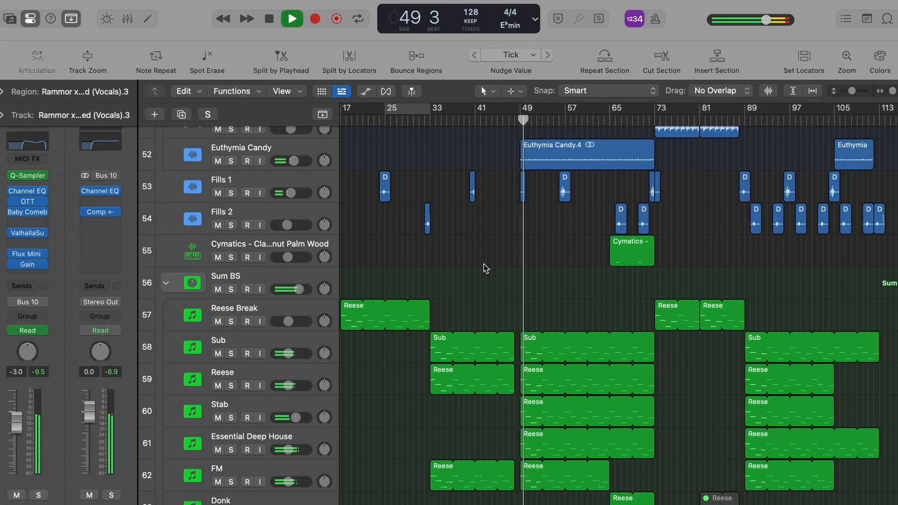
key("Return")
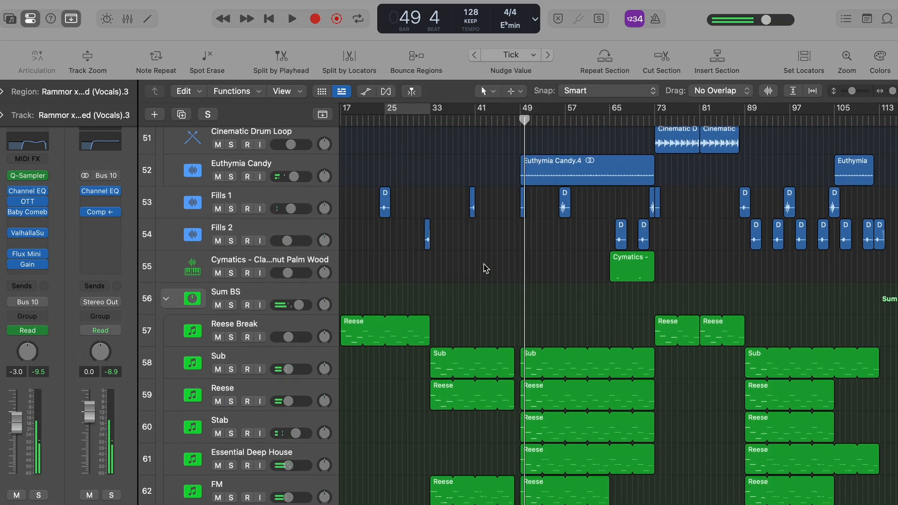
Solo the Kick New and Kick Top tracks and play them with a cycle range from bar 49 to 57
scroll(485, 268, "up", 20)
scroll(571, 197, "up", 3)
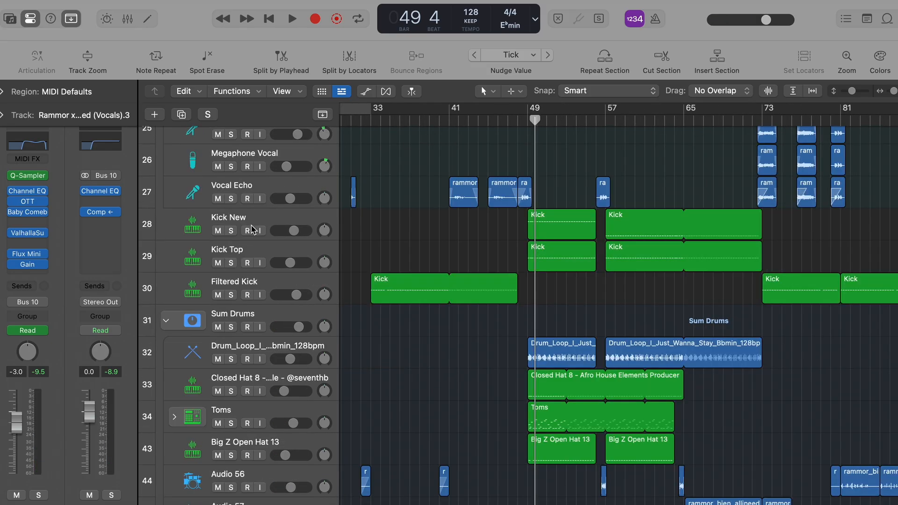
left_click(231, 231)
left_click(231, 263)
left_click_drag(529, 109, 605, 109)
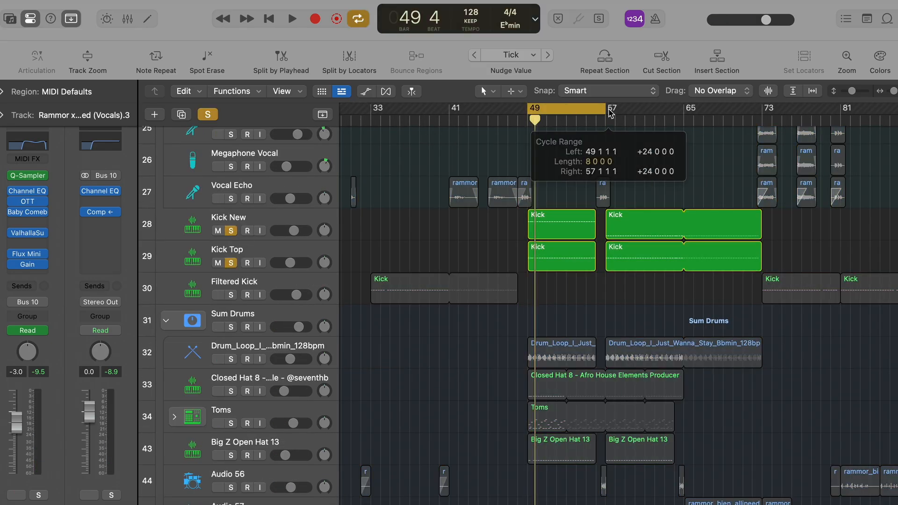
key("space")
key("space")
scroll(378, 256, "down", 4)
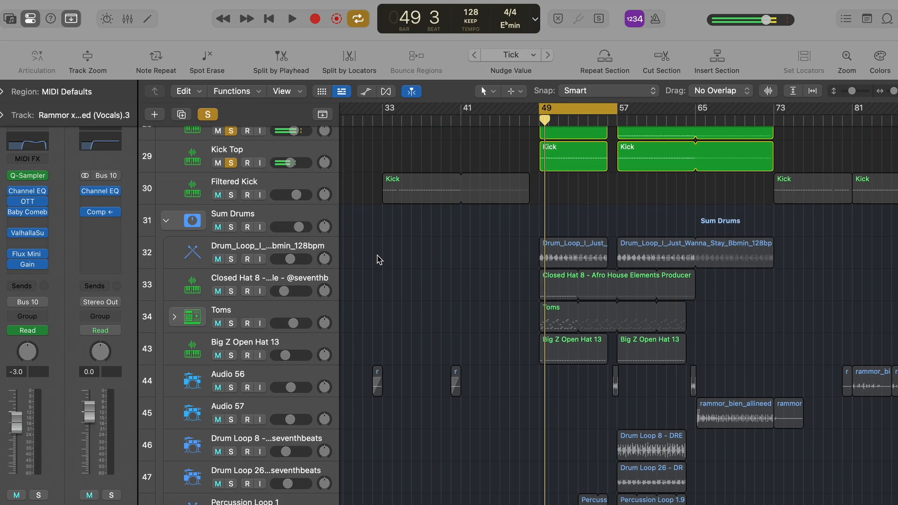
Add the Drum_Loop, Closed Hat 8 and Toms tracks to the soloed kicks one by one while the cycle plays
left_click(231, 260)
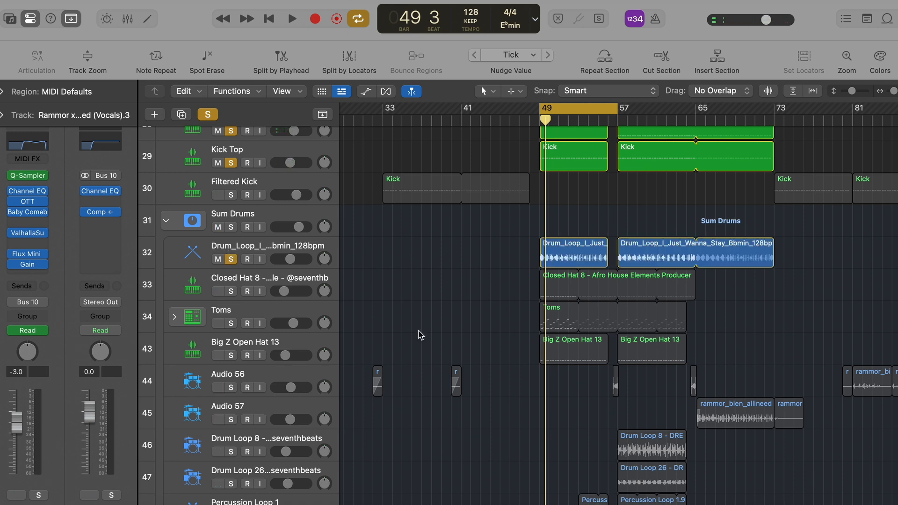
key("space")
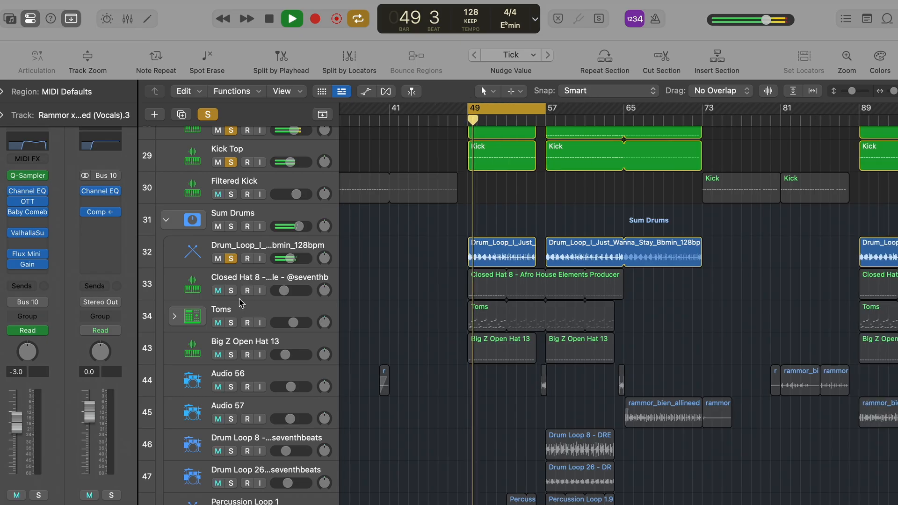
left_click(232, 291)
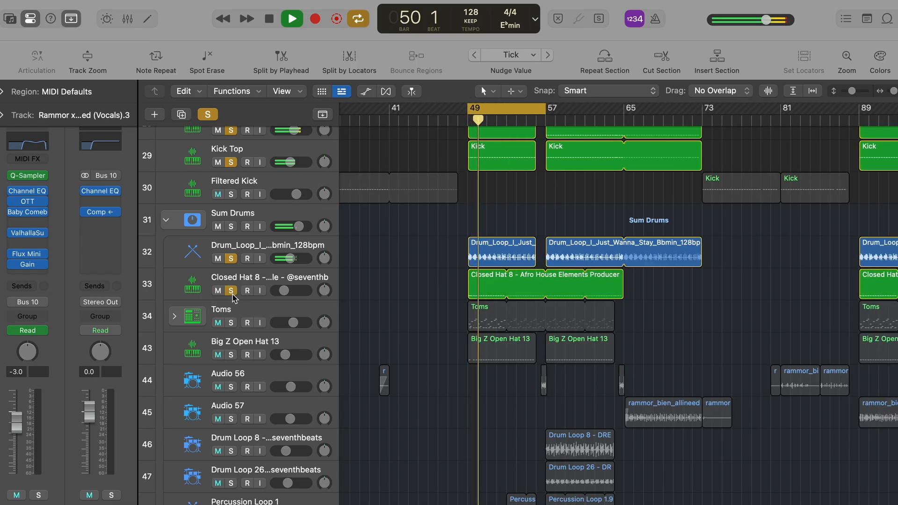
left_click(232, 322)
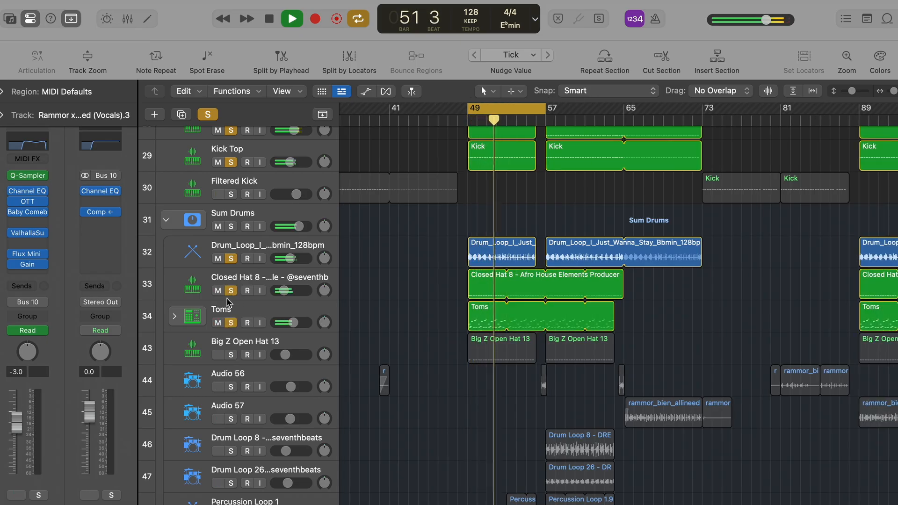
Clear the existing solos, solo only the Toms track and play it from the start of the cycle at bar 49
left_click(208, 115)
key("s")
left_click(294, 312)
key("s")
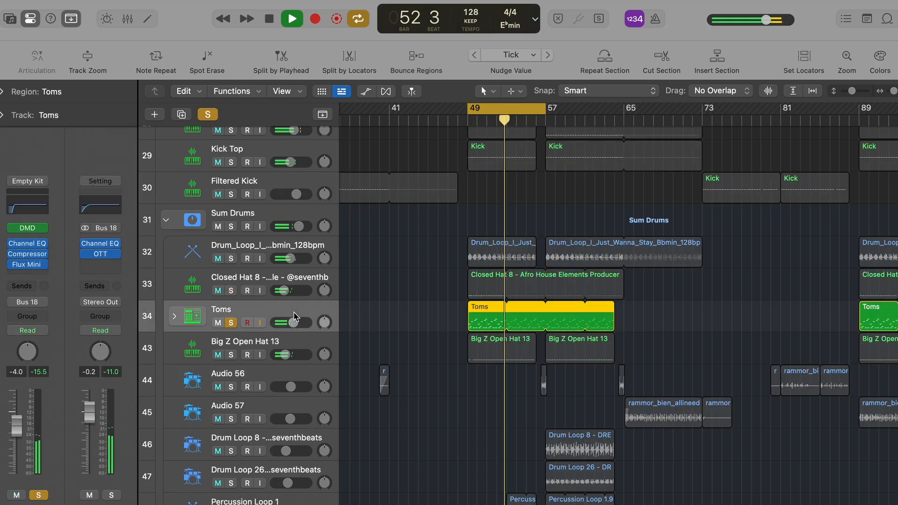
key("space")
key("space")
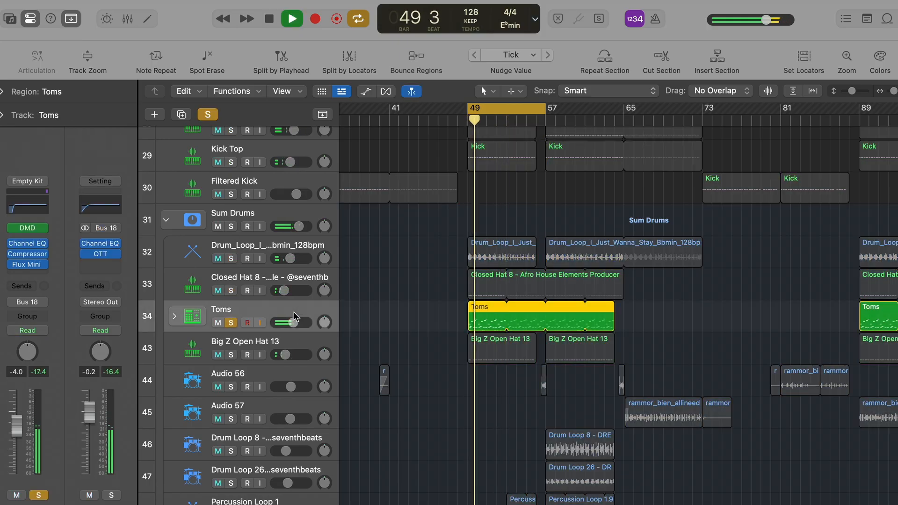
Switch the solo from Toms to the Big Z Open Hat 13 track, listen to it, end the solo and stop playback
left_click(231, 323)
left_click(232, 355)
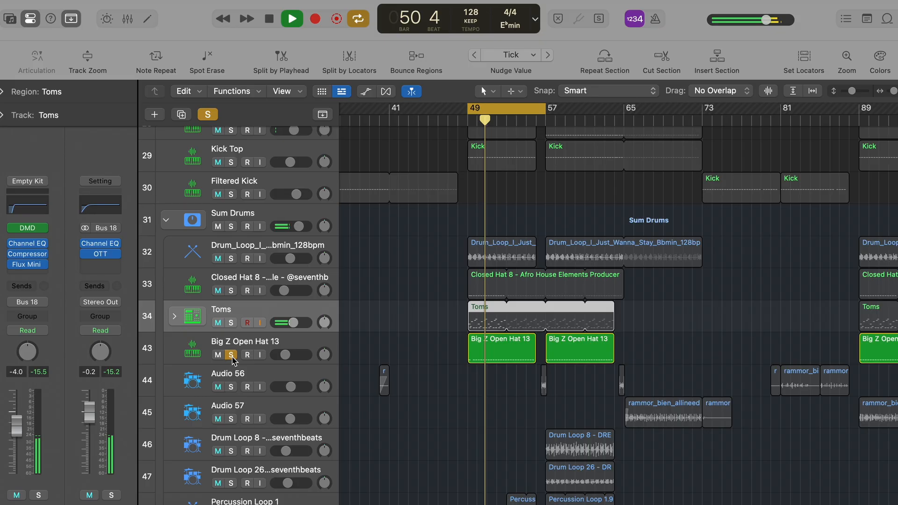
left_click(231, 356)
key("space")
Solo the Audio 56 track, turn off the cycle and play its fill just before bar 57
scroll(262, 324, "down", 3)
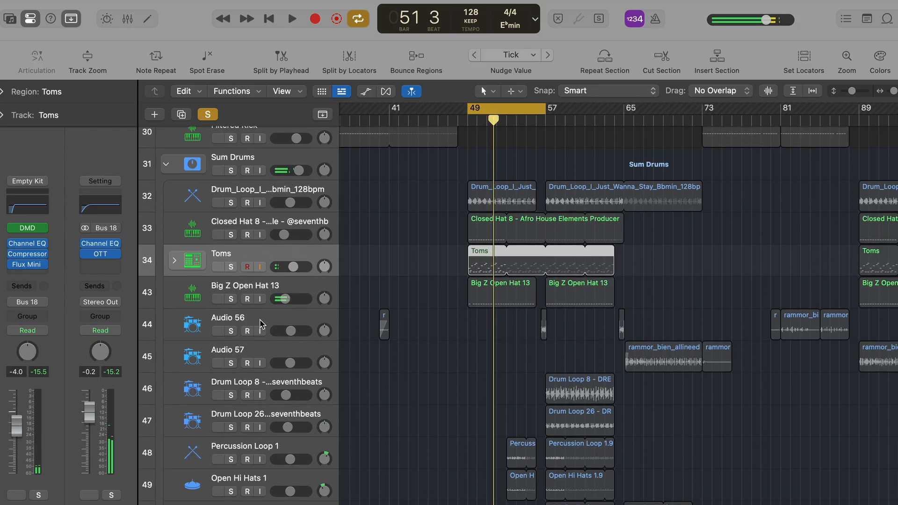
left_click(262, 324)
key("s")
key("c")
scroll(459, 210, "down", 4)
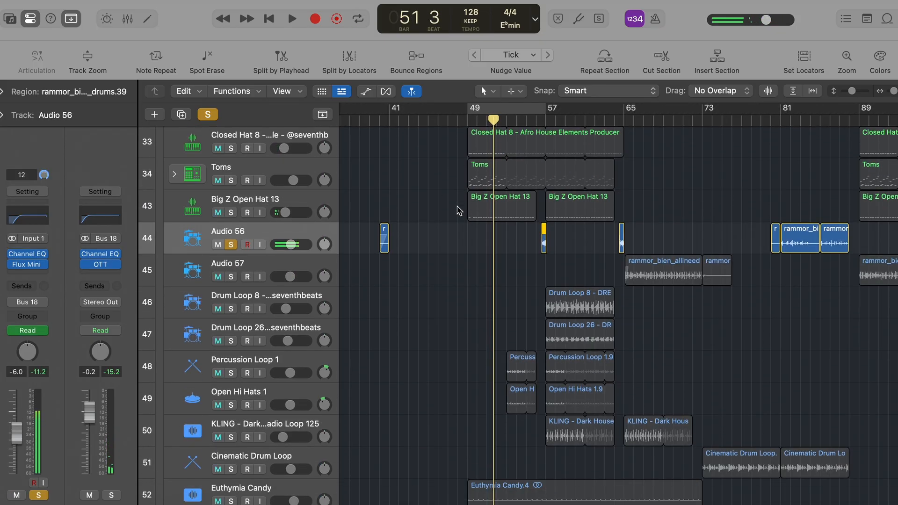
left_click_drag(546, 121, 538, 121)
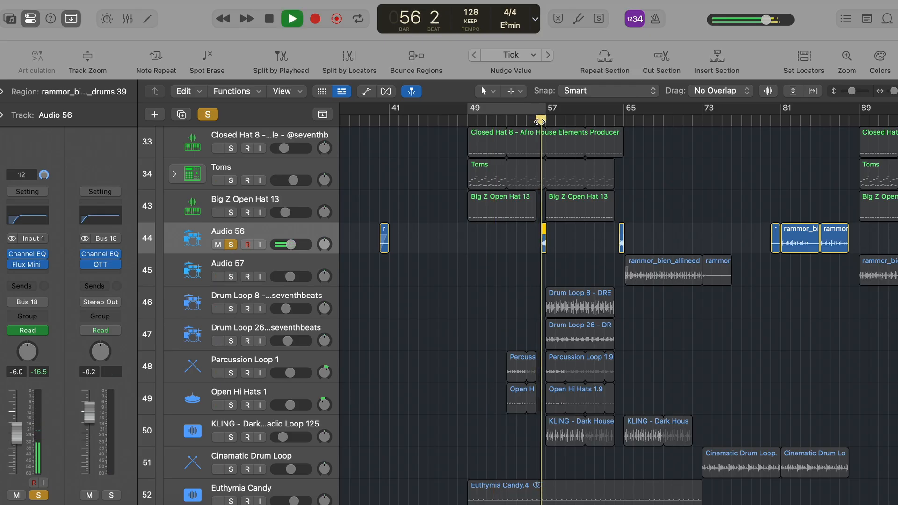
Play the soloed Audio 56 drums from bar 81, stop playback and end the solo
left_click(783, 122)
key("space")
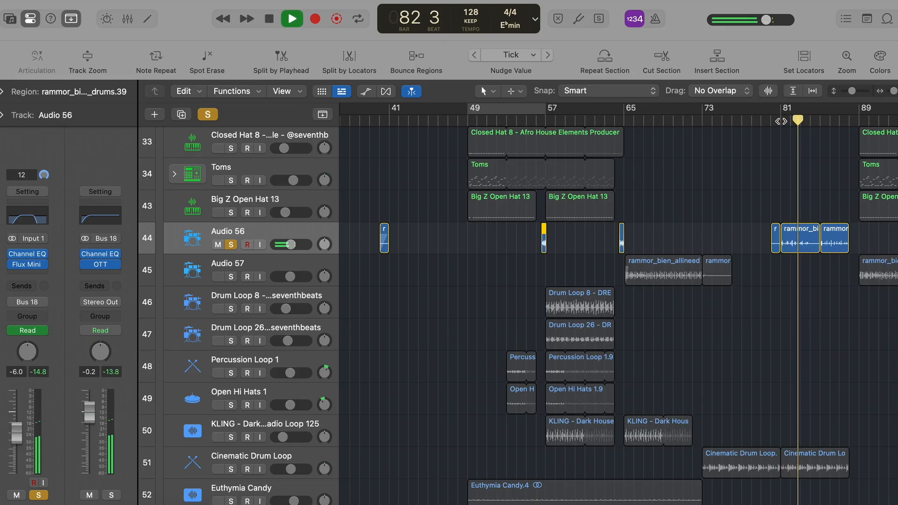
key("space")
left_click(731, 200)
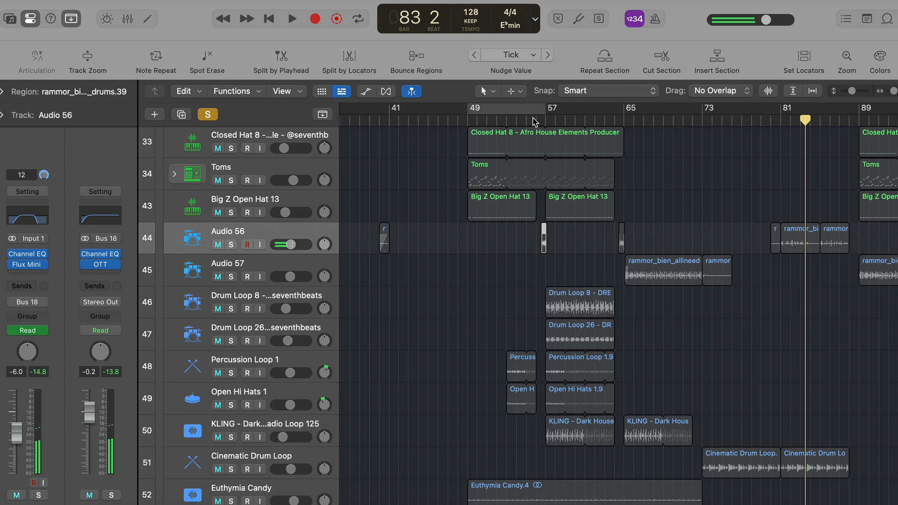
Play from just before bar 57 with tracks 46 to 55 soloed, from Drum Loop 8 through the Cymatics claves
left_click(528, 120)
left_click_drag(230, 309, 231, 446)
scroll(229, 435, "down", 3)
scroll(231, 446, "down", 5)
left_click_drag(230, 358, 233, 424)
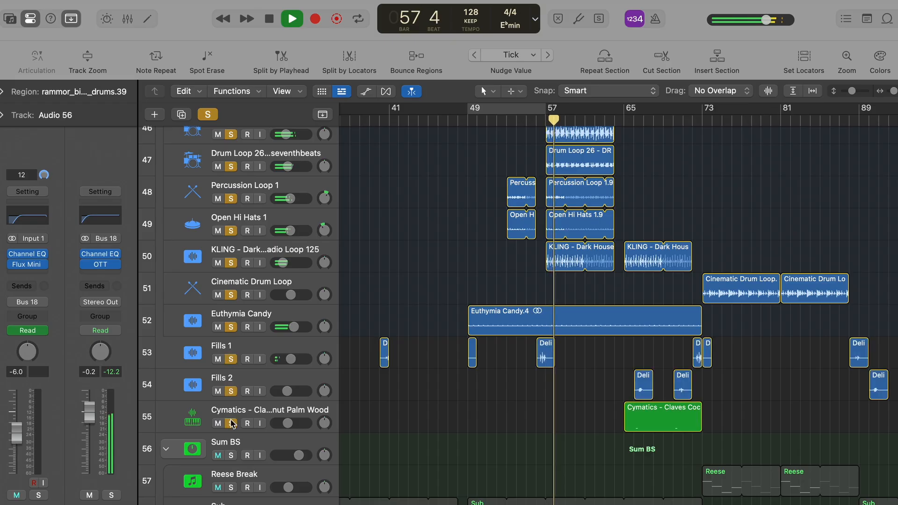
Add the rest of the Sum Drums stack and the kick tracks to the solo and examine all drum layers while playing
scroll(232, 280, "up", 10)
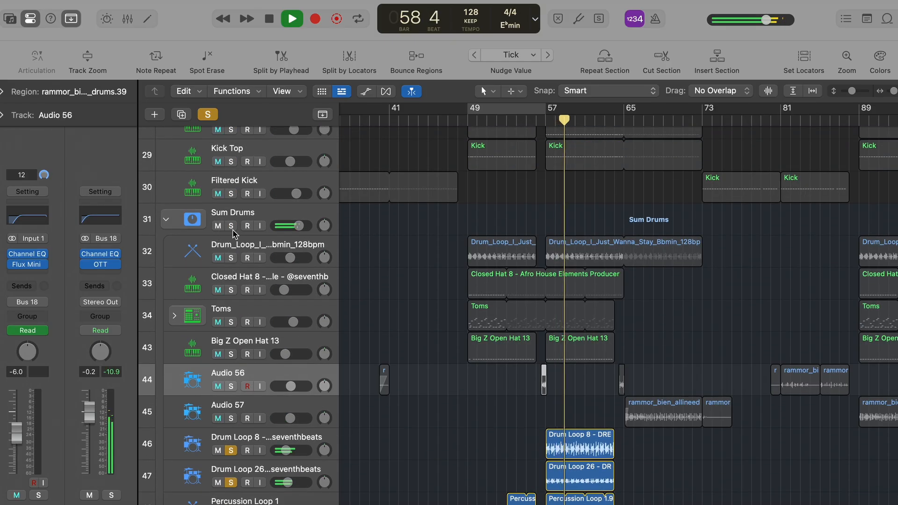
left_click_drag(231, 257, 231, 444)
scroll(233, 281, "up", 4)
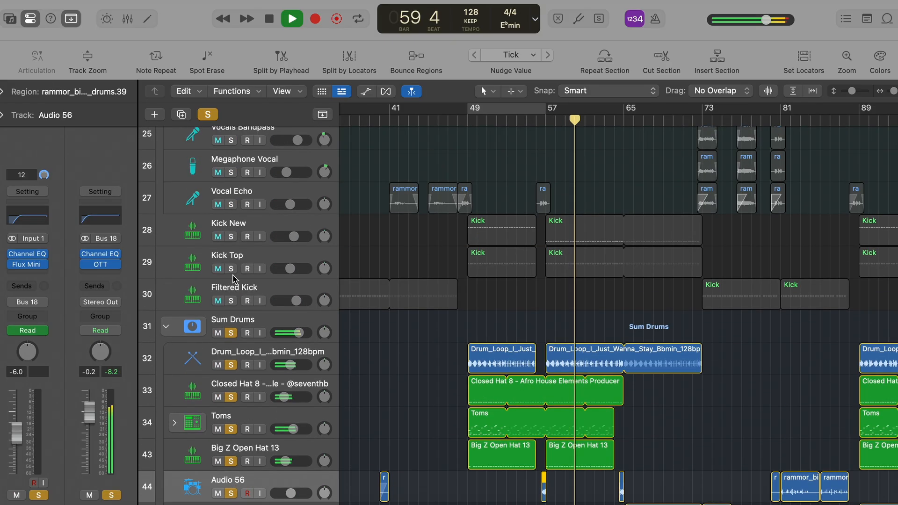
left_click(231, 238)
scroll(548, 243, "down", 10)
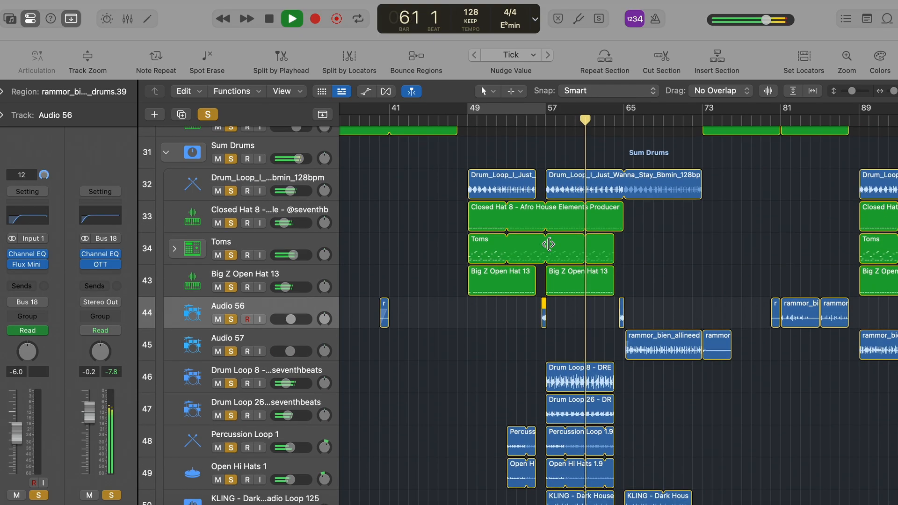
scroll(548, 244, "down", 1)
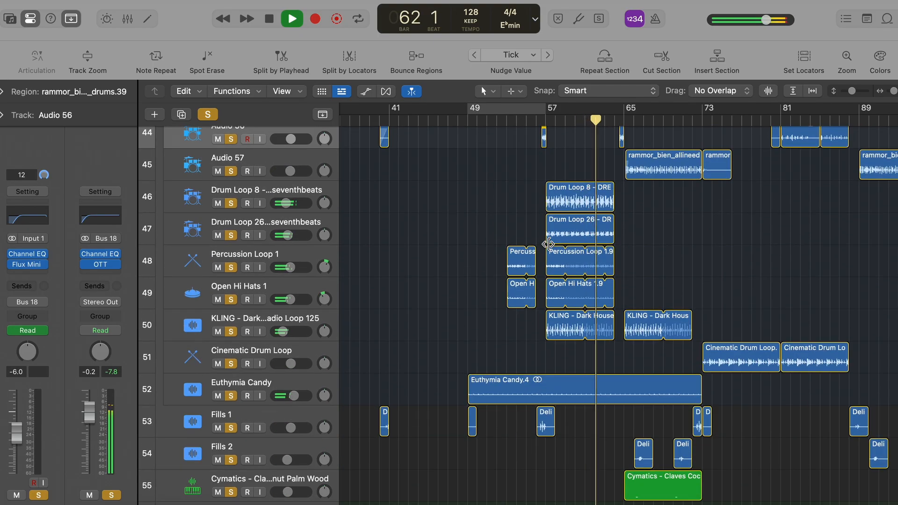
Stop playback, select the Percussion Loop 1 track, open its Flux Mini 2 effect to examine the envelope, and close it
key("space")
left_click(317, 351)
key("Down")
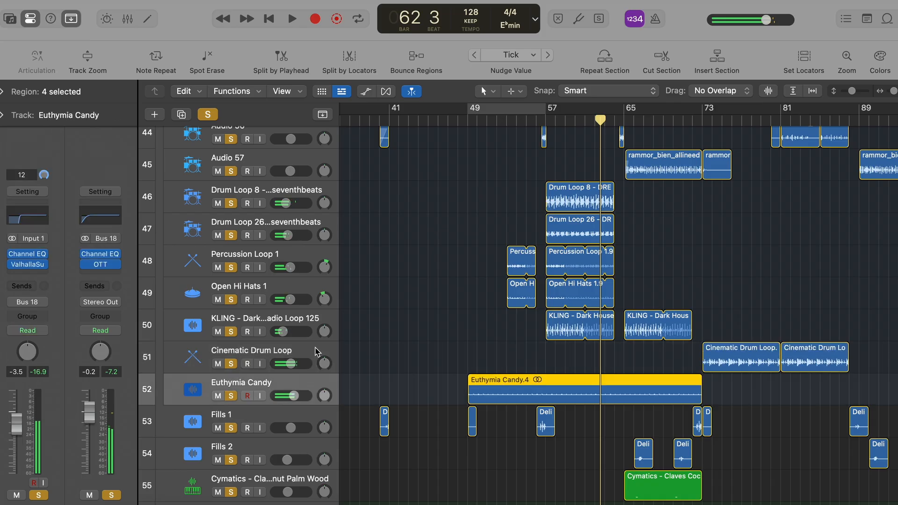
key("Up")
key("Up")
key("Up")
key("Up")
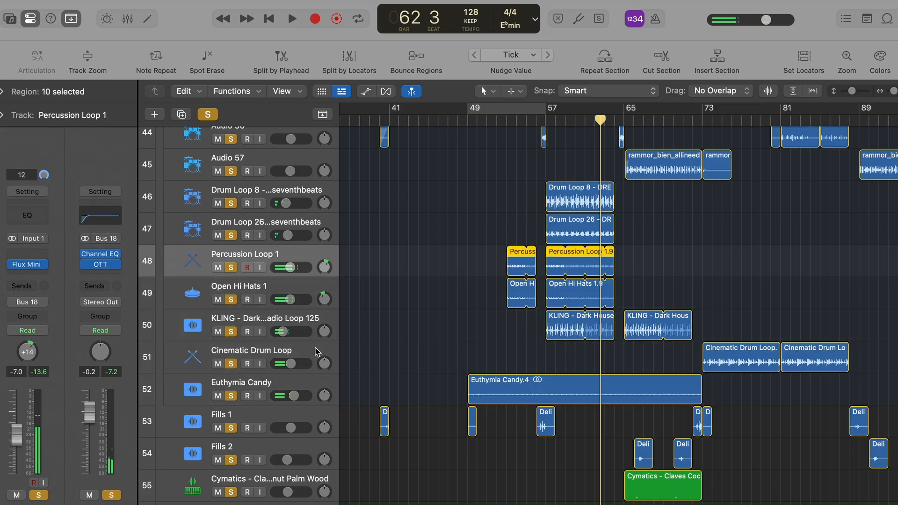
left_click(28, 266)
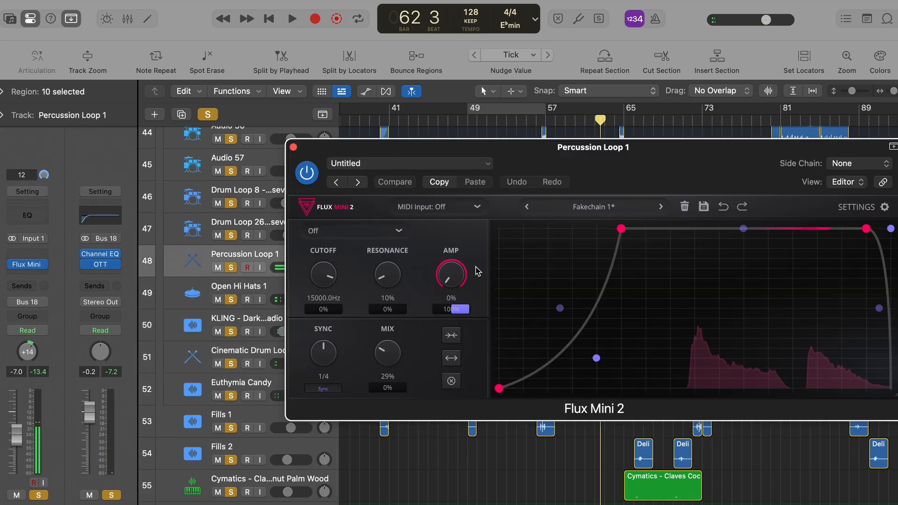
left_click(294, 148)
scroll(488, 202, "up", 4)
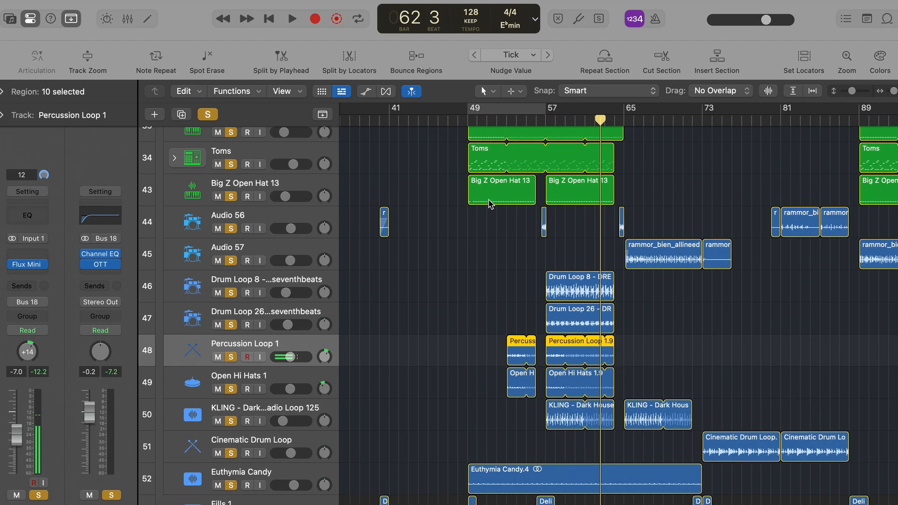
scroll(542, 142, "up", 3)
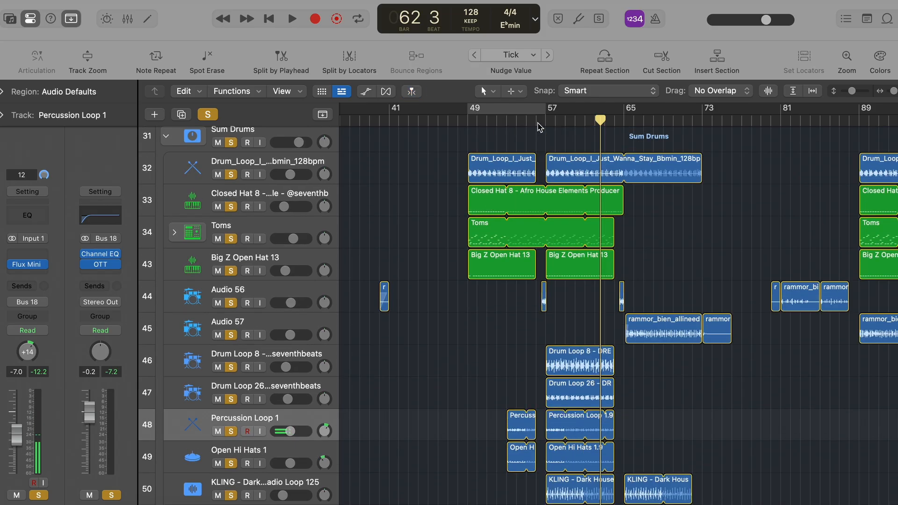
Play the soloed drum layers from bar 56, end the solo and stop playback at the bass tracks
left_click(537, 122)
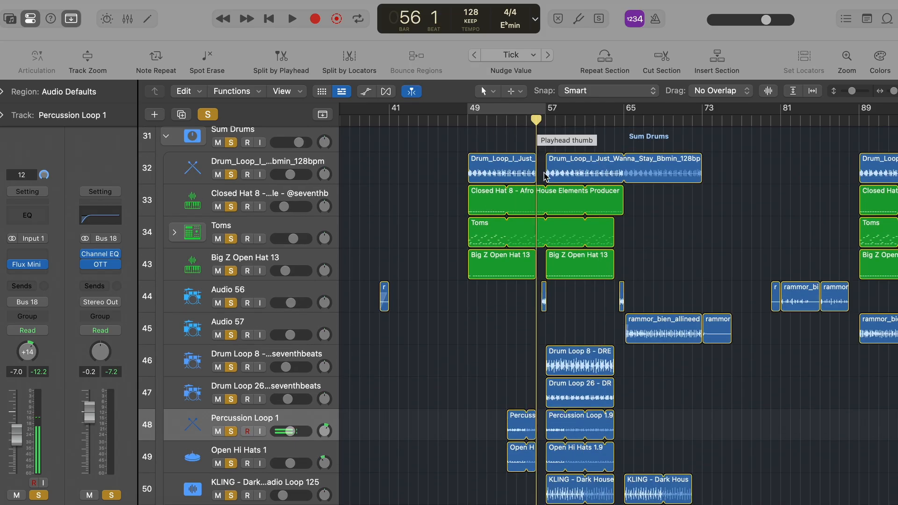
key("space")
scroll(538, 168, "down", 5)
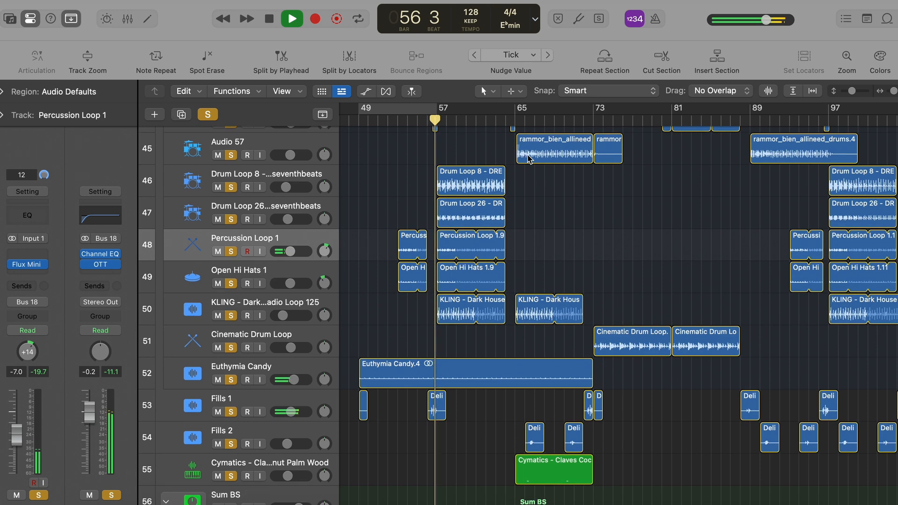
scroll(529, 159, "up", 2)
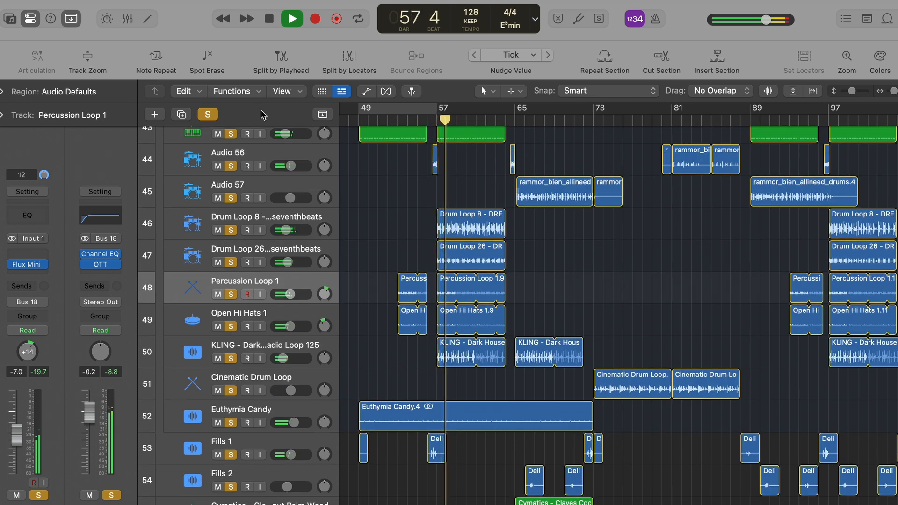
left_click(205, 115)
scroll(444, 194, "down", 10)
key("space")
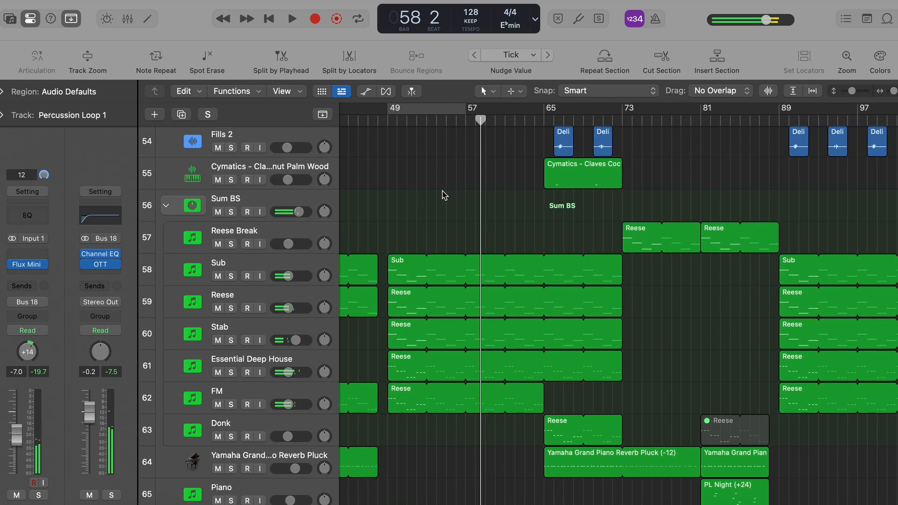
Solo the Sub, Reese, Stab, Essential Deep House and FM tracks, play them cycled from bar 49 and examine the individual tracks
left_click_drag(442, 243, 439, 397)
key("s")
key("c")
key("space")
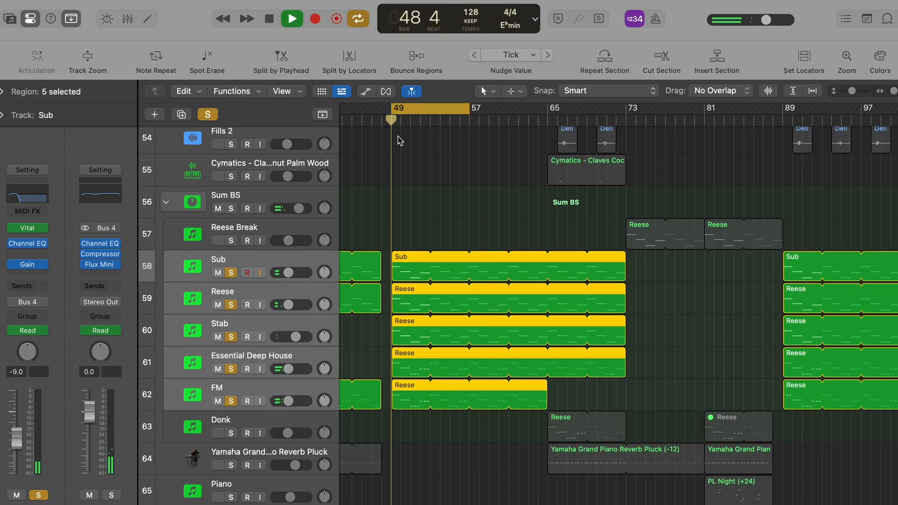
key("z")
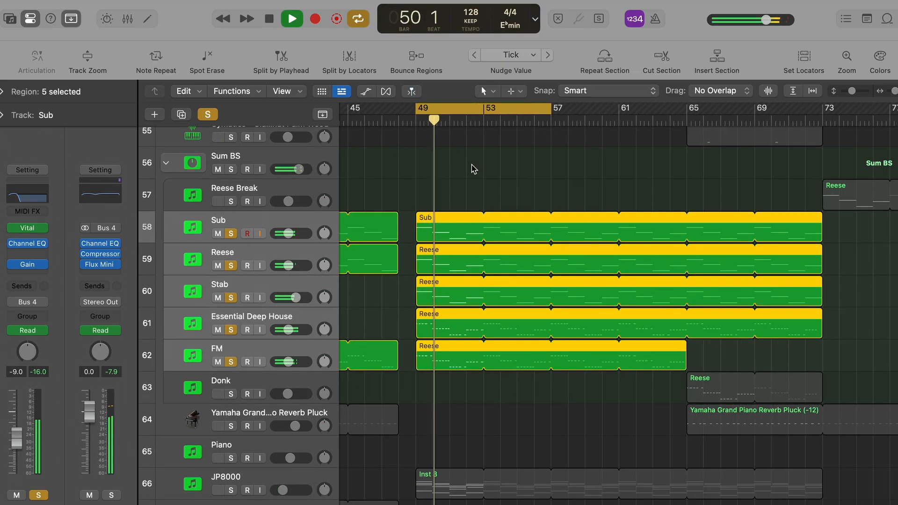
left_click(474, 169)
left_click(308, 256)
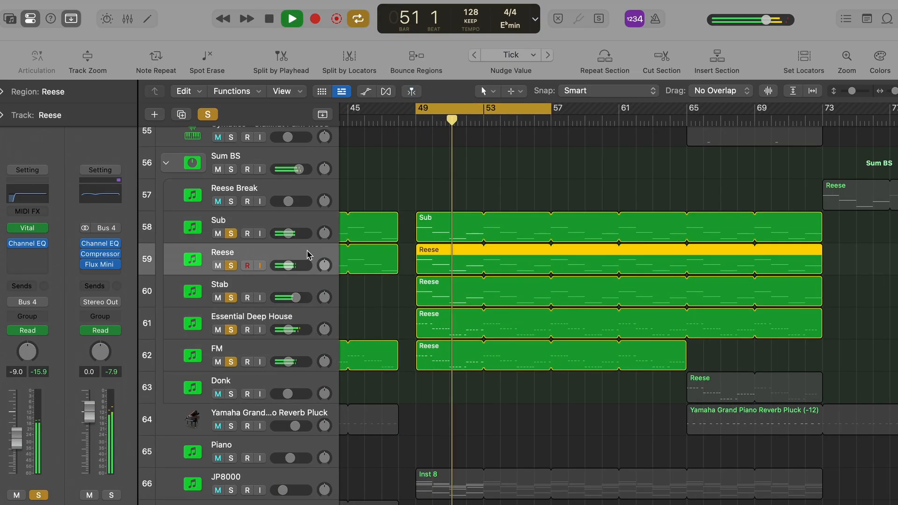
left_click(304, 224)
left_click(299, 279)
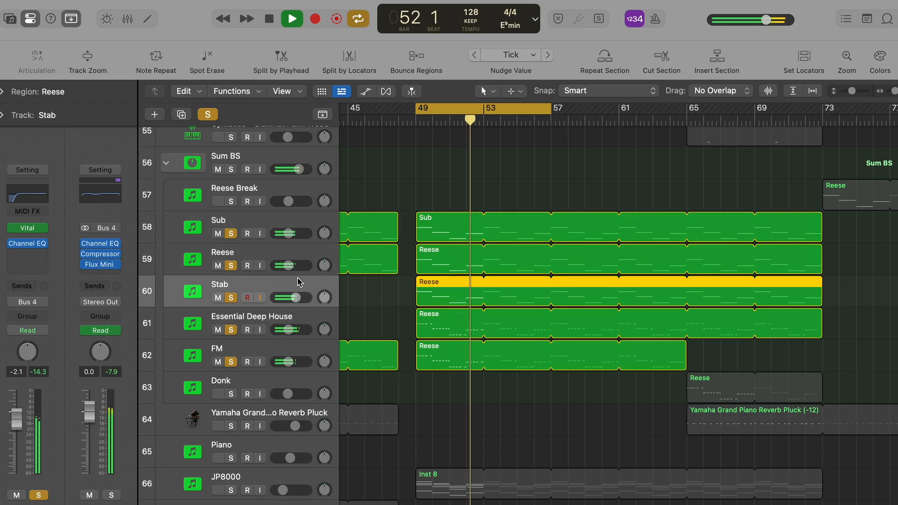
Remove Sub, Reese, Essential Deep House and FM from the solo to hear Stab alone, and stop playback
left_click_drag(232, 233, 232, 266)
key("space")
key("space")
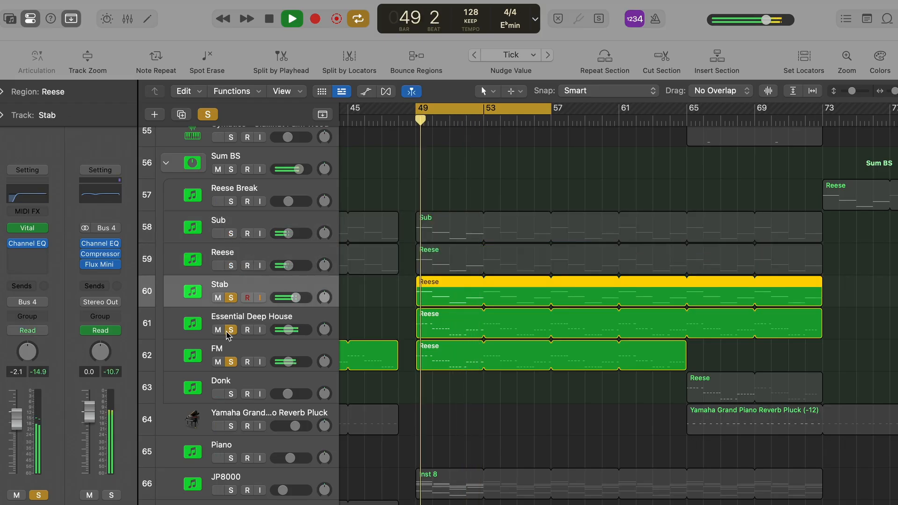
left_click_drag(230, 331, 230, 363)
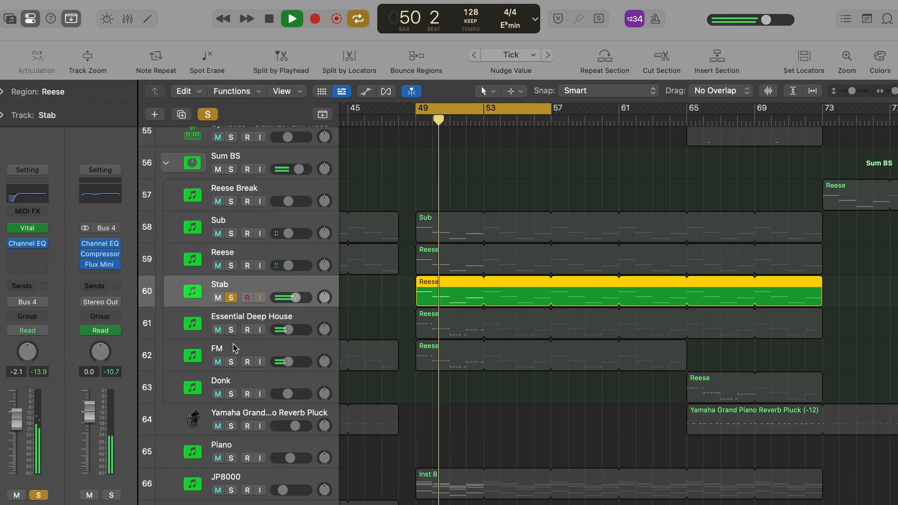
key("space")
Play Essential Deep House and FM soloed instead of Stab, examine the Essential Deep House region's notes in the Piano Roll and close it
left_click(231, 298)
left_click(231, 329)
left_click(231, 362)
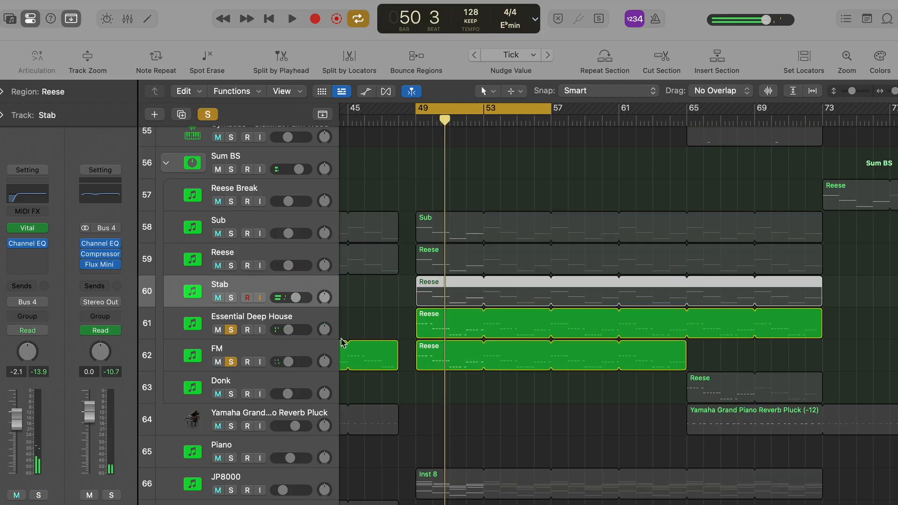
key("space")
double_click(443, 332)
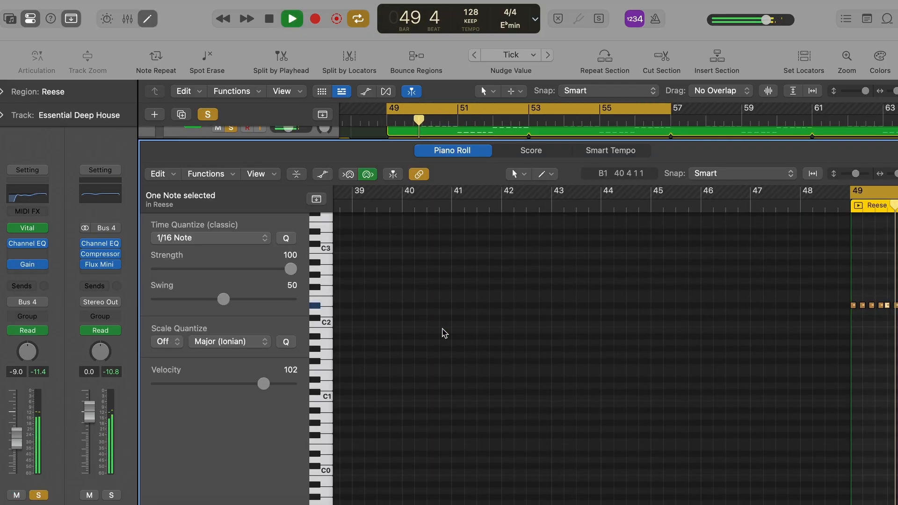
scroll(443, 332, "right", 6)
key("p")
scroll(443, 332, "up", 4)
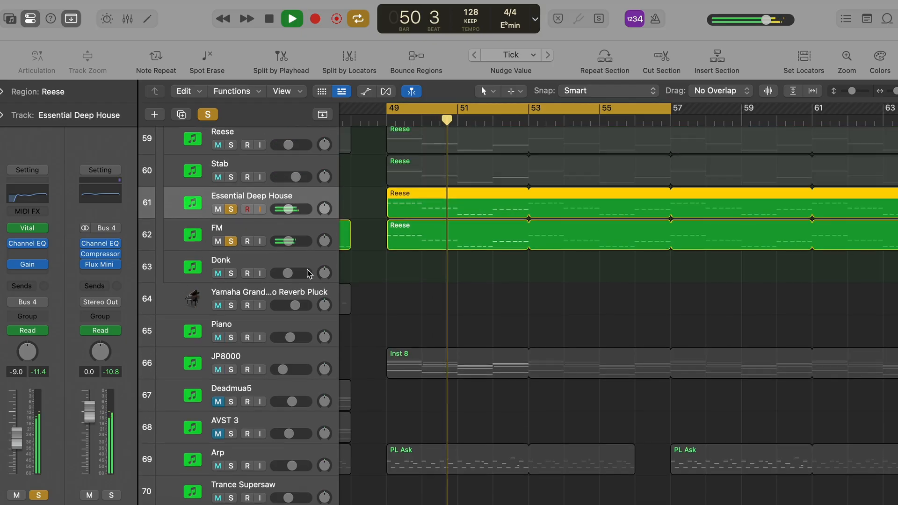
Remove FM from the solo to hear Essential Deep House alone, end its solo and stop playback
left_click(231, 241)
scroll(229, 241, "up", 3)
left_click(231, 261)
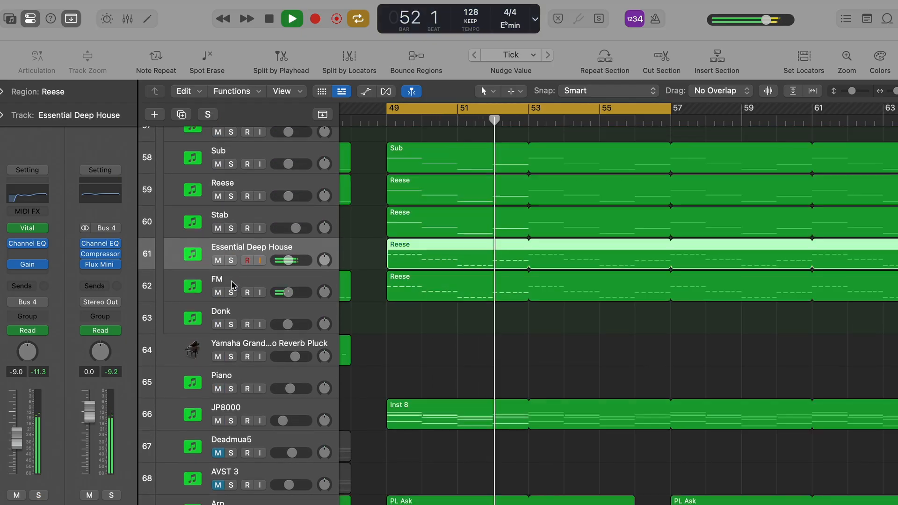
key("space")
Play the FM track soloed from bar 49, stop playback and end the solo
left_click(231, 293)
key("space")
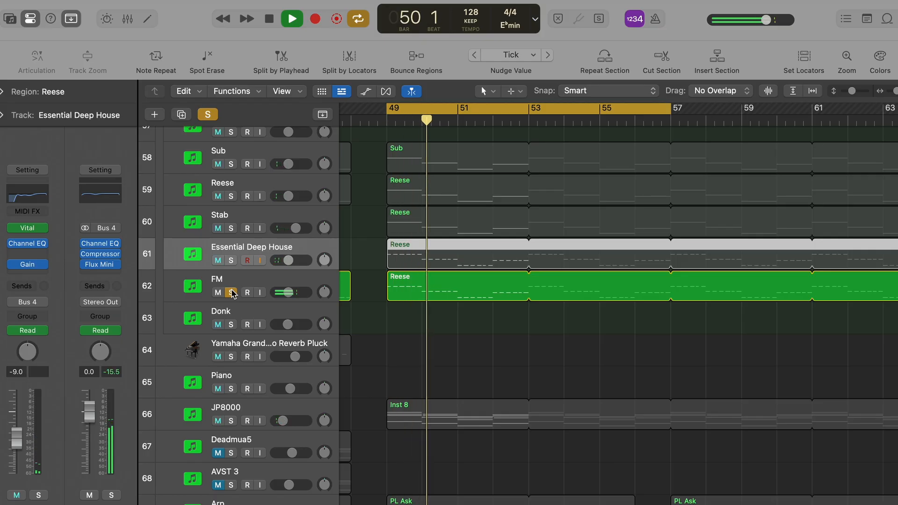
key("super+Left")
key("super+Left")
key("space")
left_click(208, 117)
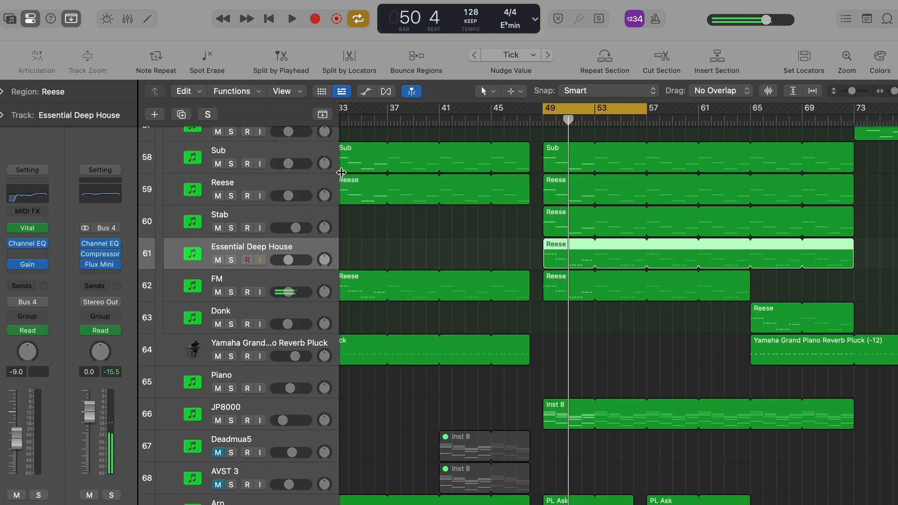
Turn off the cycle and play the full mix from bar 65
key("c")
key("super+Left")
scroll(480, 236, "right", 4)
scroll(450, 116, "left", 2)
left_click(515, 119)
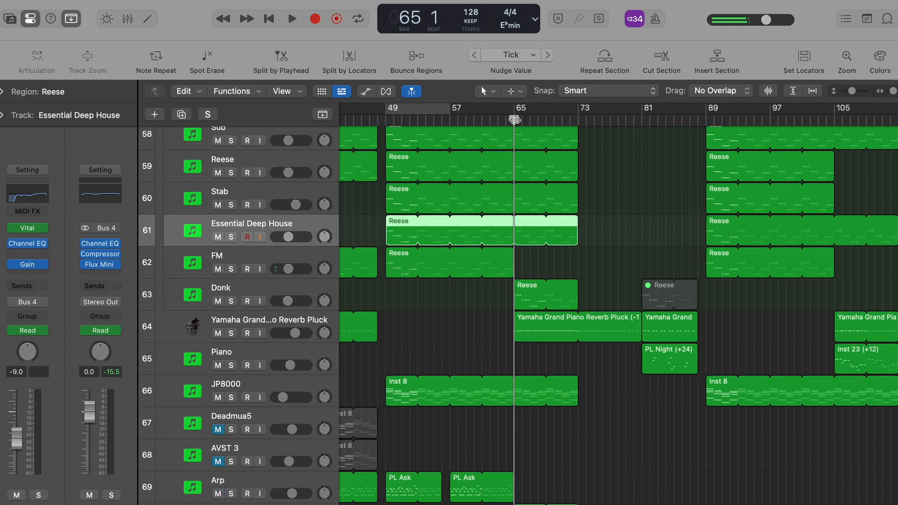
scroll(515, 120, "up", 2)
key("space")
Select the Donk region at bar 65, listen to its track soloed, stop playback and end the solo
left_click(533, 337)
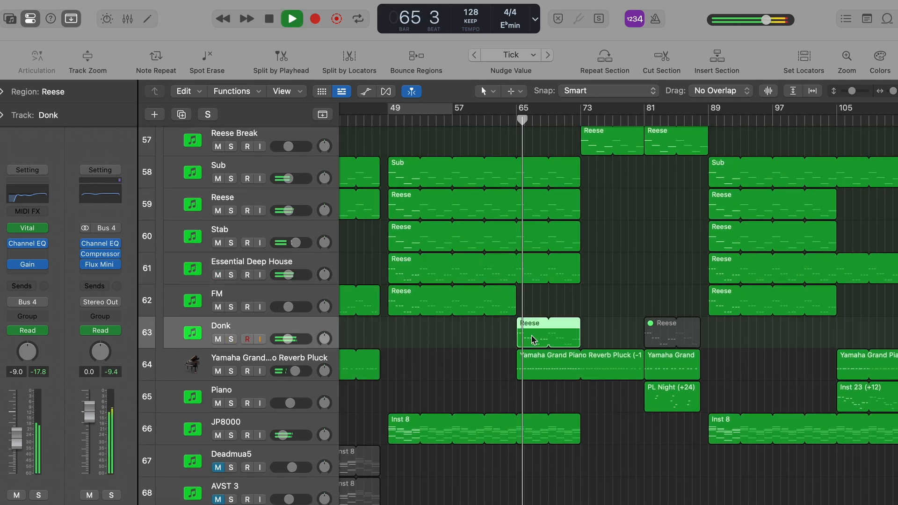
key("ctrl+s")
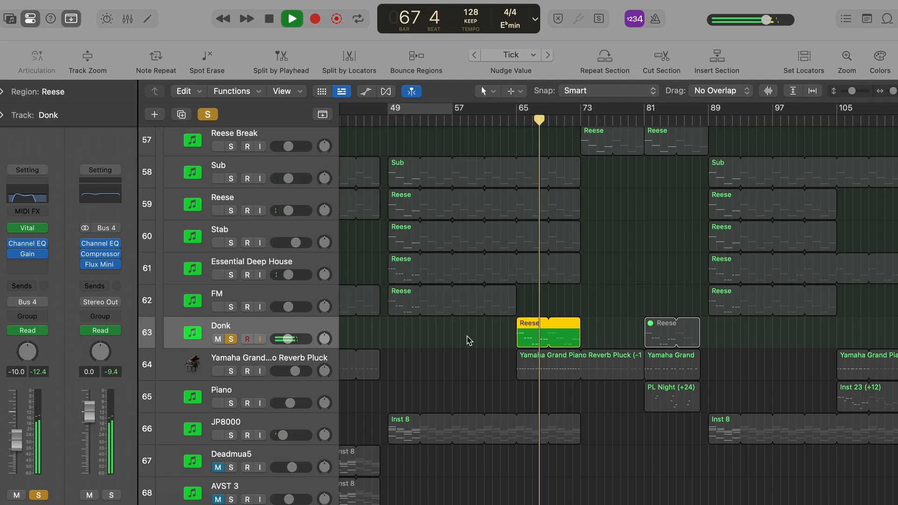
key("space")
key("ctrl+s")
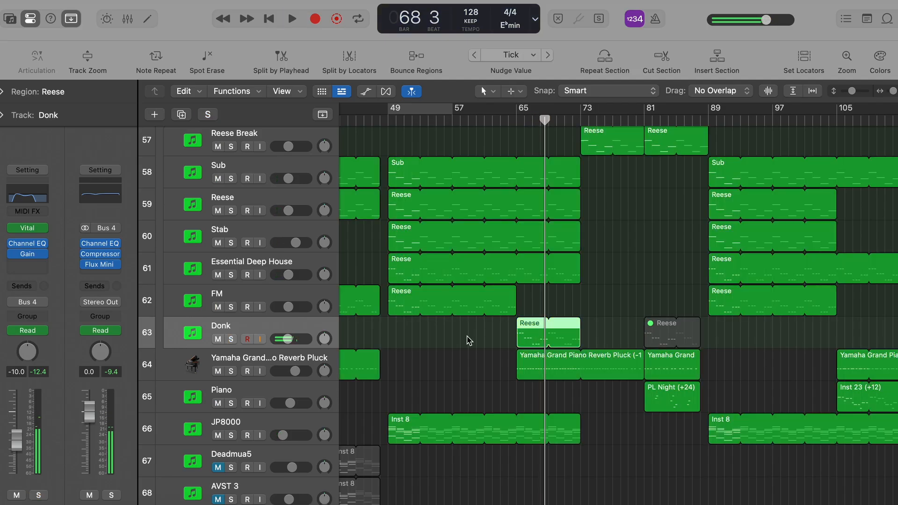
Replay the full mix from bar 65 while viewing the synth tracks below Donk, and stop playback
key("space")
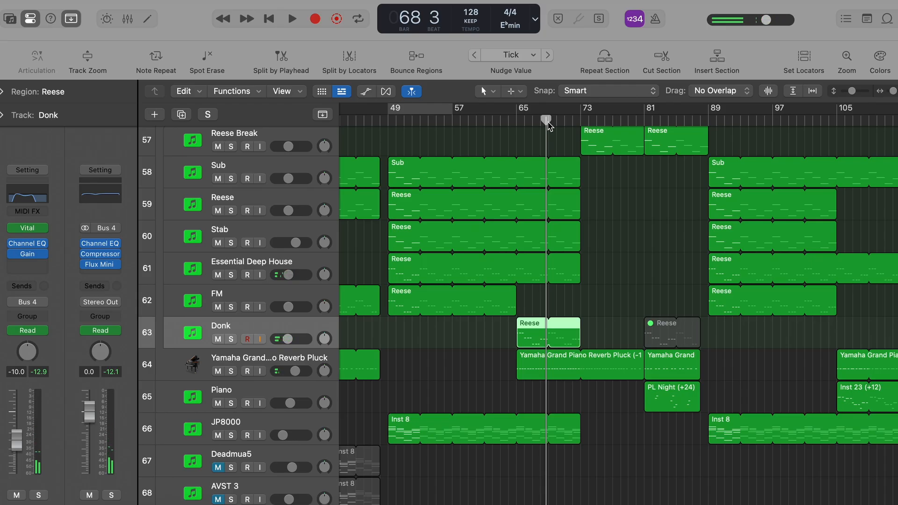
left_click(516, 122)
key("space")
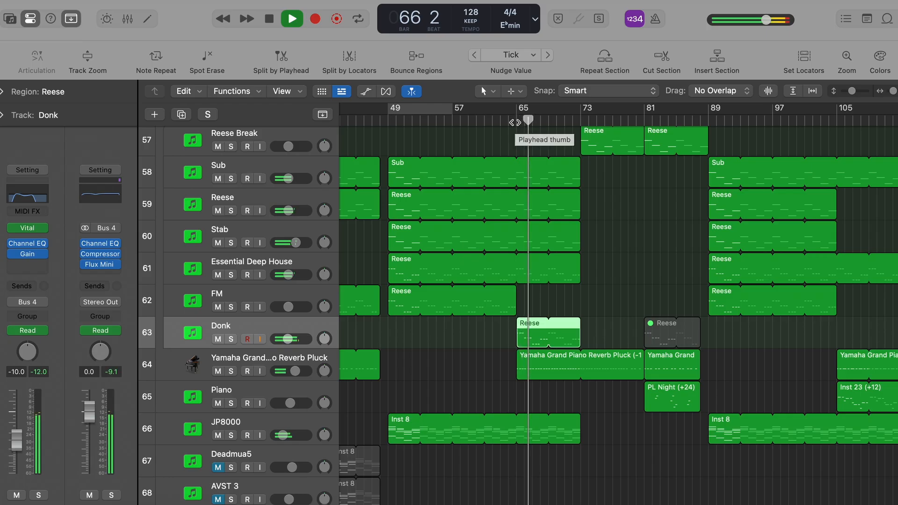
scroll(515, 183, "down", 8)
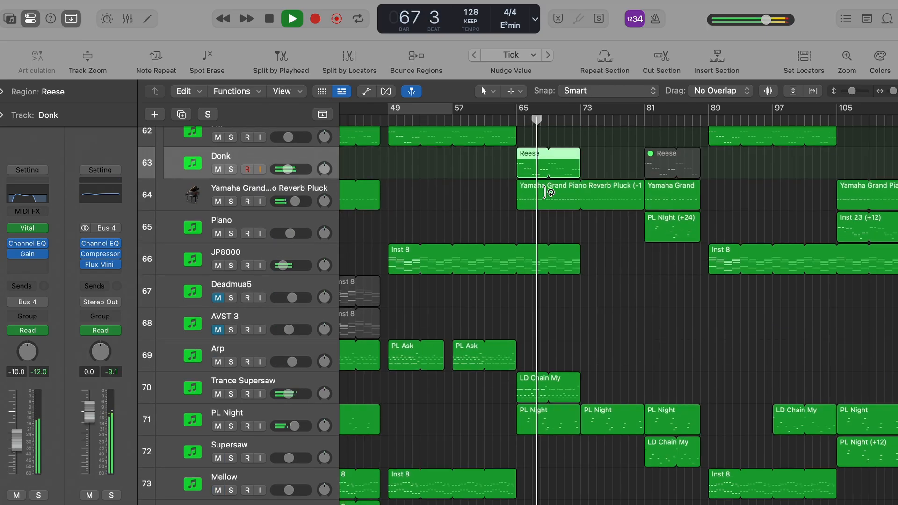
key("space")
Turn on the cycle over bars 49 to 57 and play the JP8000 track soloed
key("c")
scroll(487, 172, "down", 1)
scroll(487, 173, "down", 1)
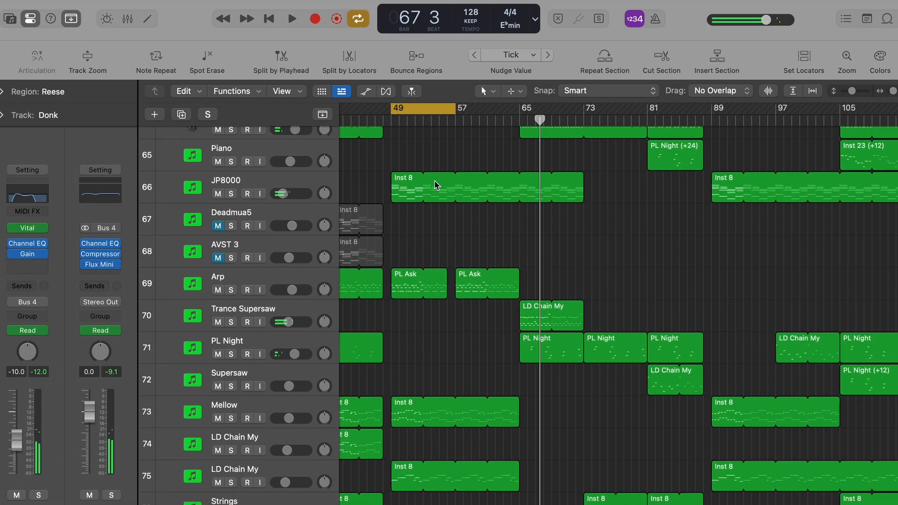
left_click(314, 182)
key("s")
key("space")
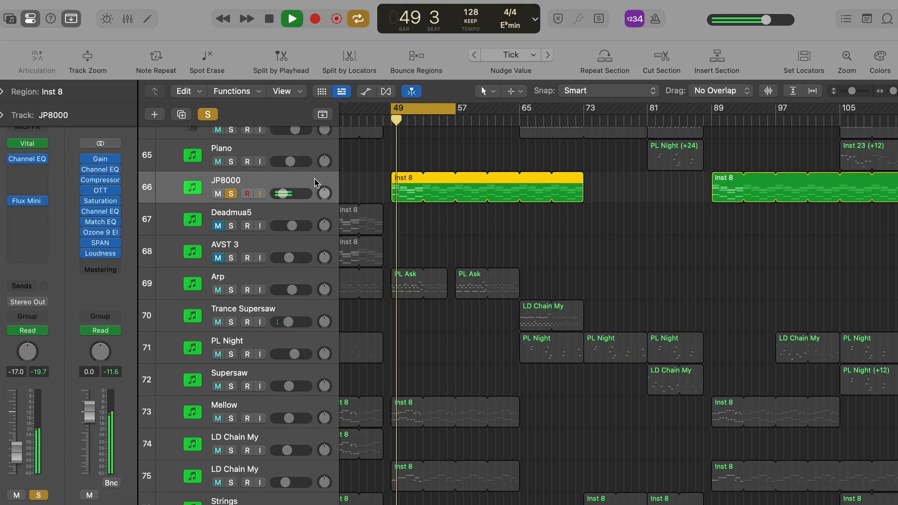
Open the JP8000 track's Vital synth to examine the patch, close it, end the solo and stop playback
left_click(31, 148)
left_click_drag(627, 146, 485, 13)
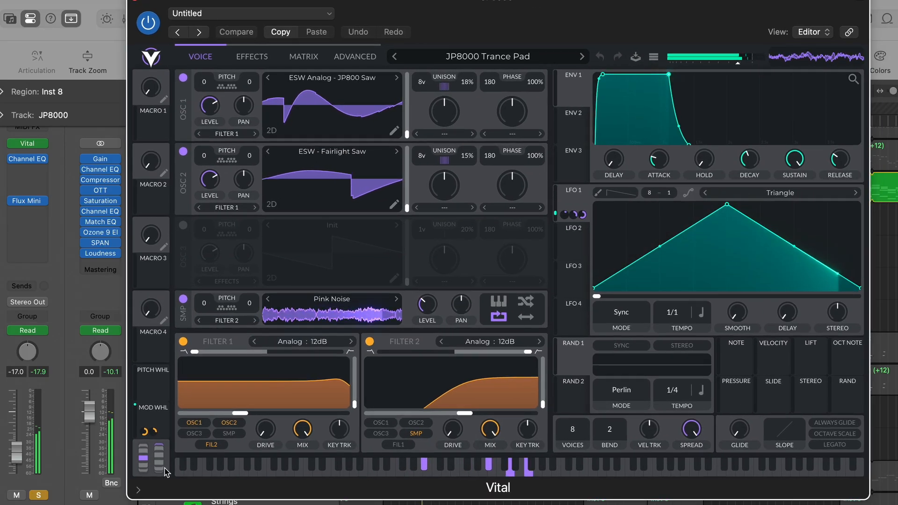
left_click(137, 5)
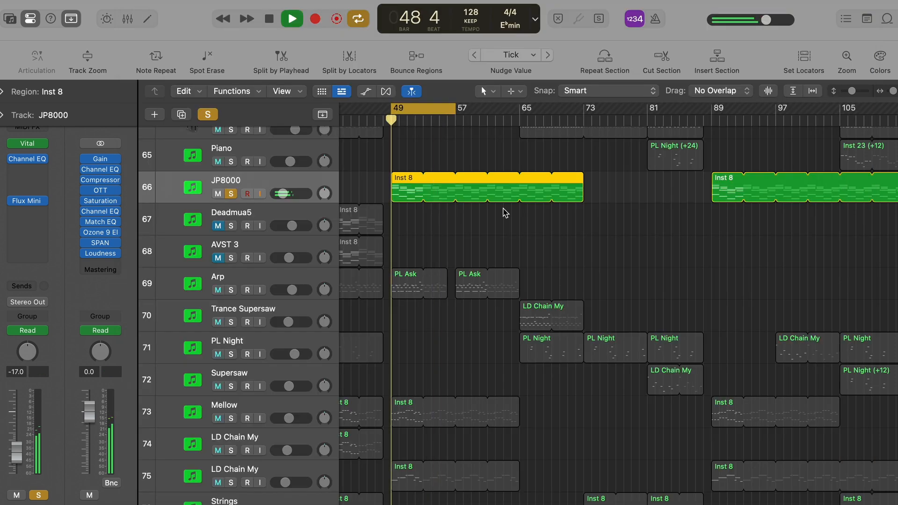
key("s")
key("space")
Play the Arp track soloed from bar 49, end the solo and stop playback
left_click(281, 284)
key("s")
key("space")
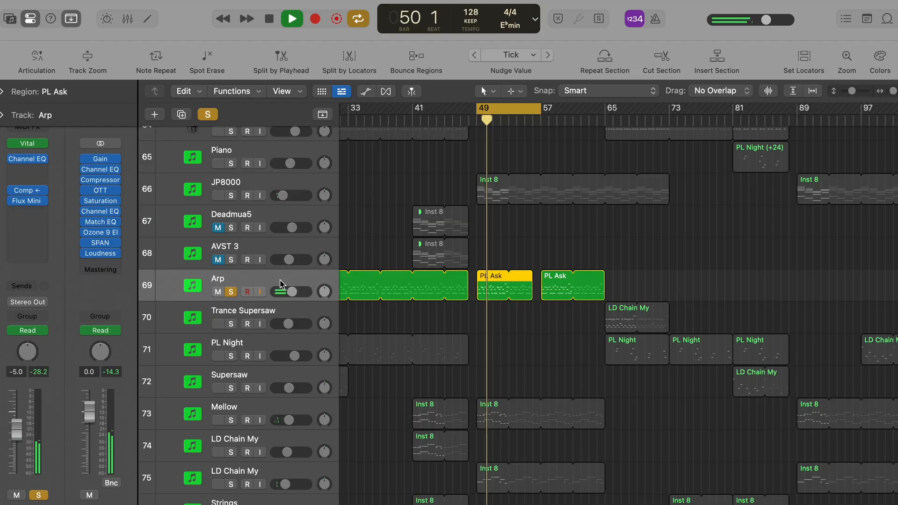
key("s")
key("space")
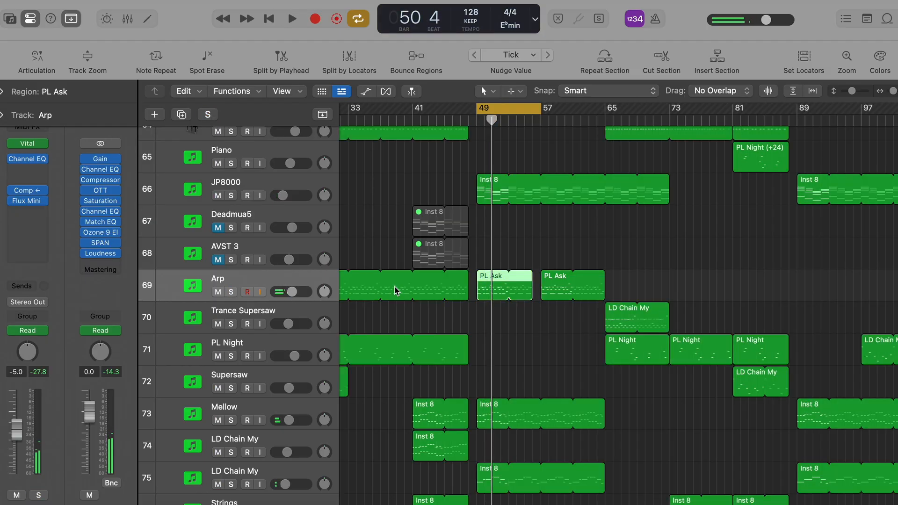
Solo the Mellow track and play it from bar 49
scroll(384, 287, "down", 5)
left_click(314, 267)
key("s")
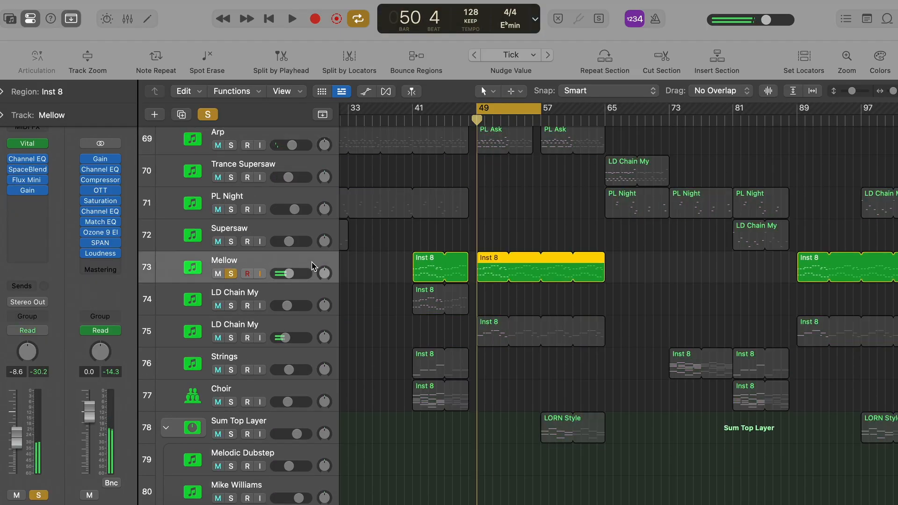
key("space")
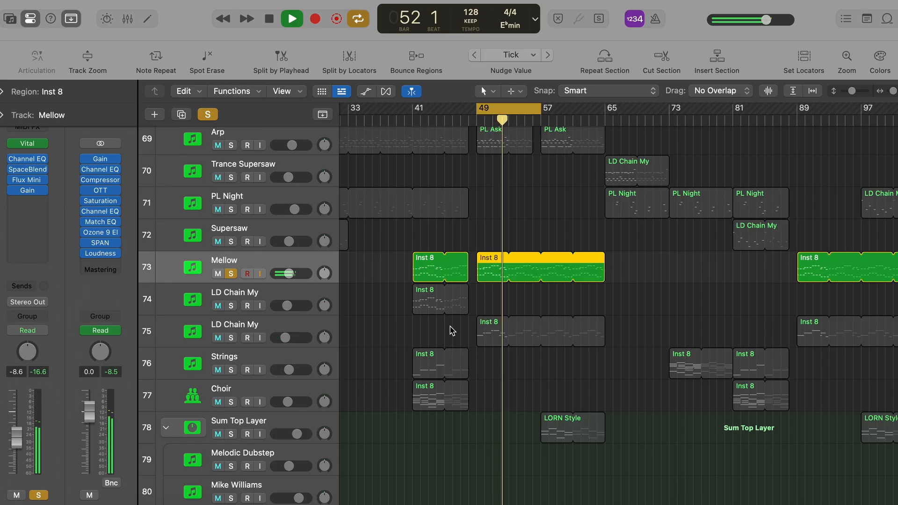
Add the LD Chain My track 75 to the Mellow solo and replay both from bar 49
left_click(304, 322)
key("s")
key("space")
key("space")
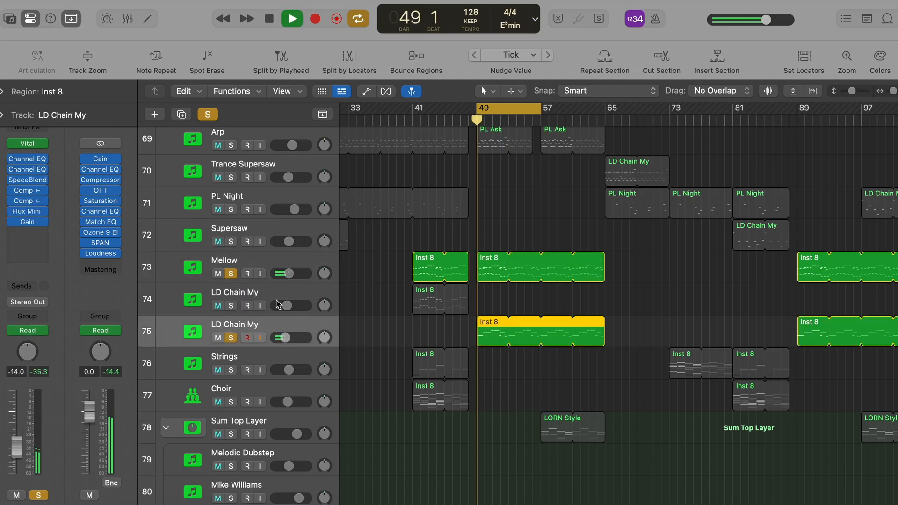
scroll(394, 312, "up", 3)
scroll(393, 312, "down", 5)
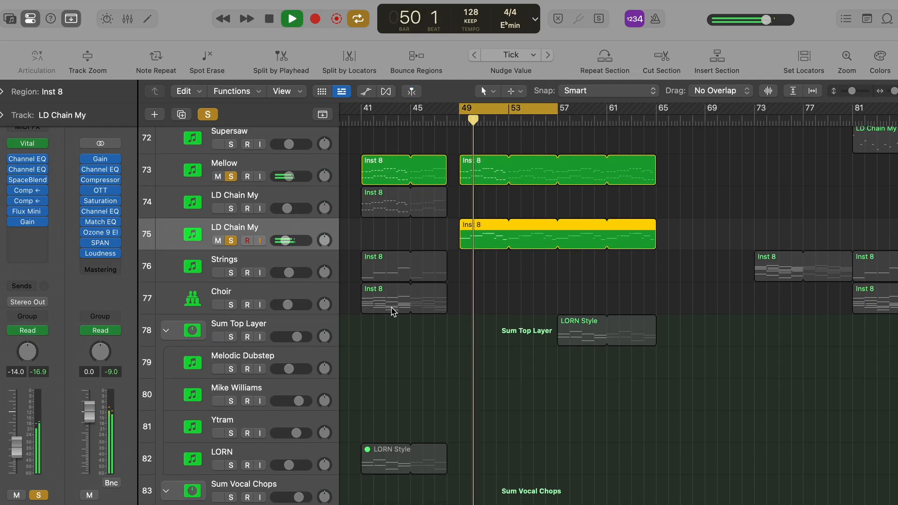
Examine the notes of track 75's Inst 8 region in the Piano Roll, close it and stop playback at bar 49
double_click(473, 243)
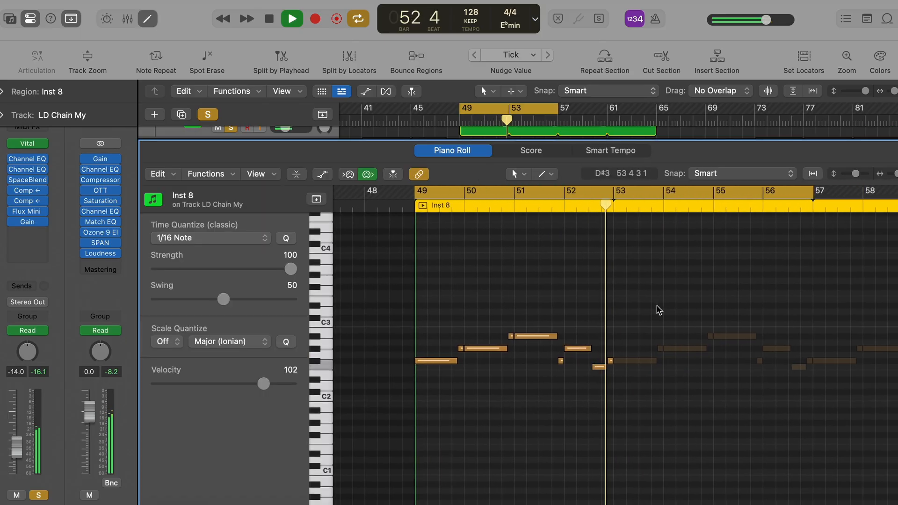
key("e")
key("space")
key("space")
key("space")
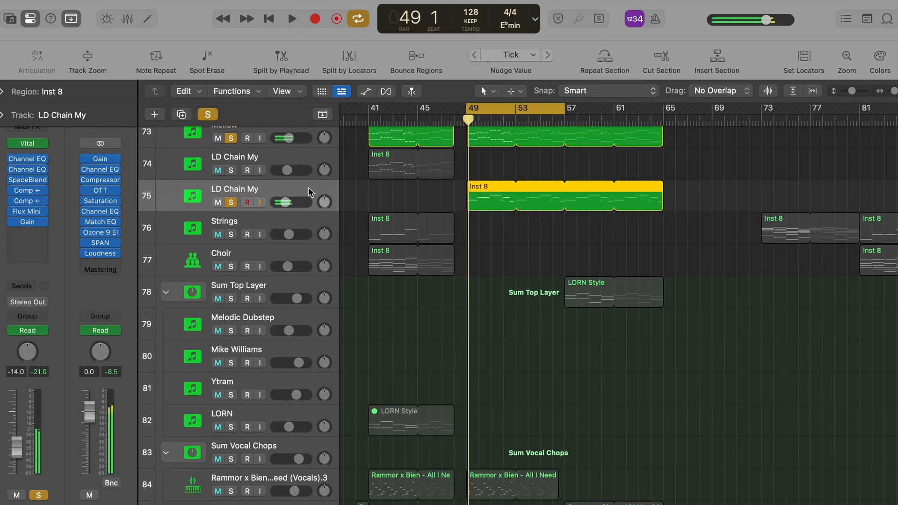
End the current solo, then solo the Sum Trance LD stack and play it from bar 49
left_click(215, 116)
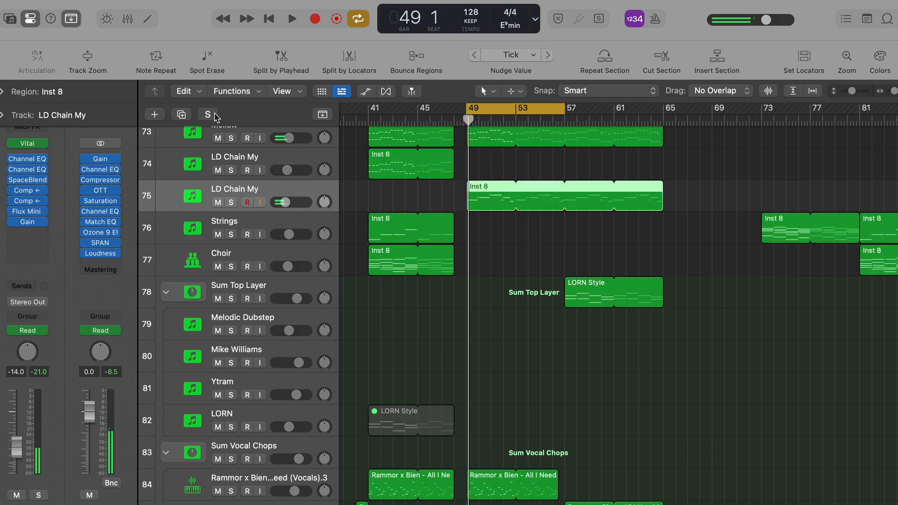
scroll(476, 241, "down", 10)
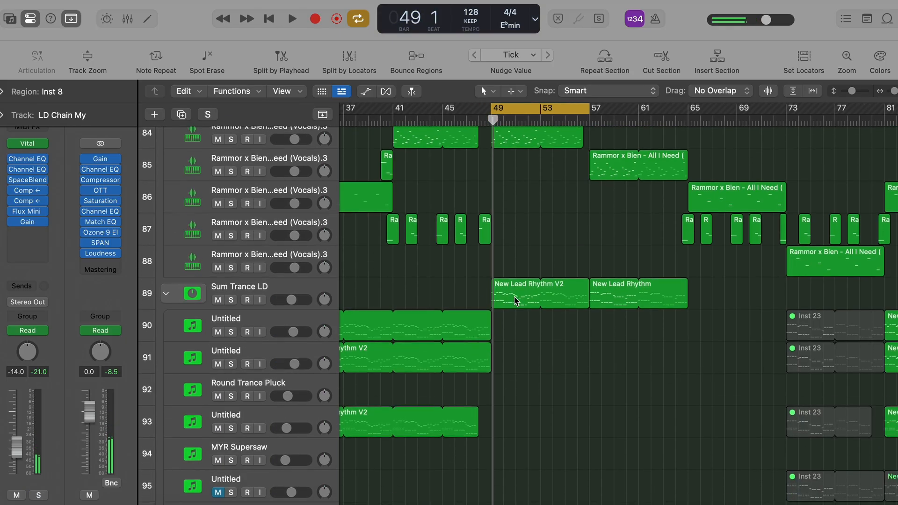
left_click(515, 294)
key("ctrl+s")
key("space")
scroll(513, 290, "down", 4)
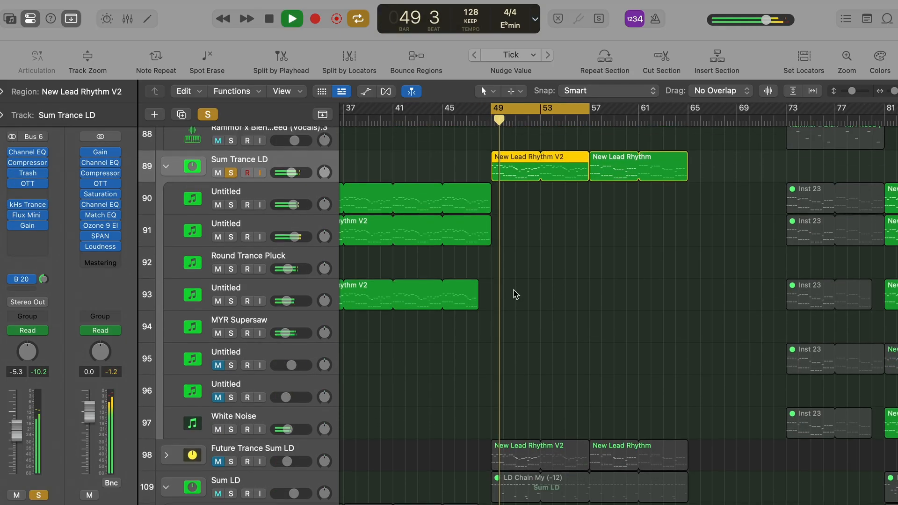
Go through the Sum Trance LD layer tracks down to White Noise while the stack plays
key("Down")
key("Down")
key("Down")
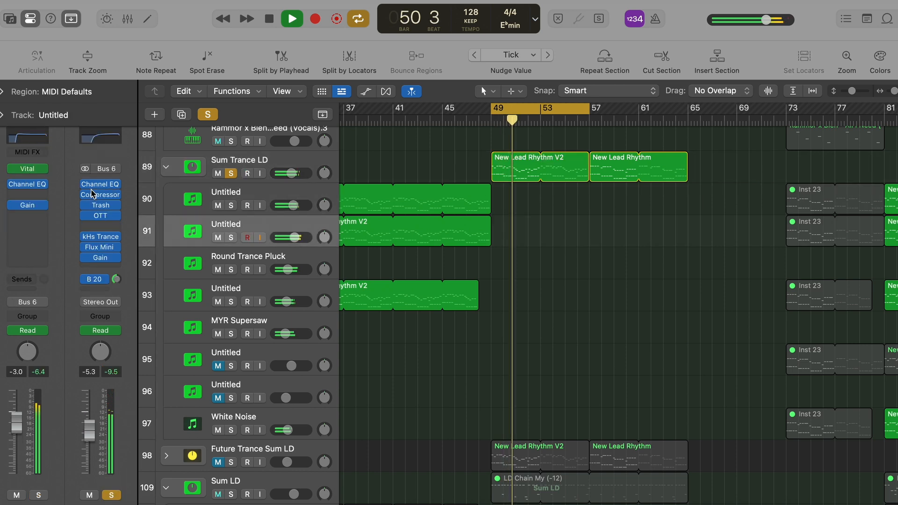
key("Down")
key("Down")
key("Down")
key("Down")
key("Down")
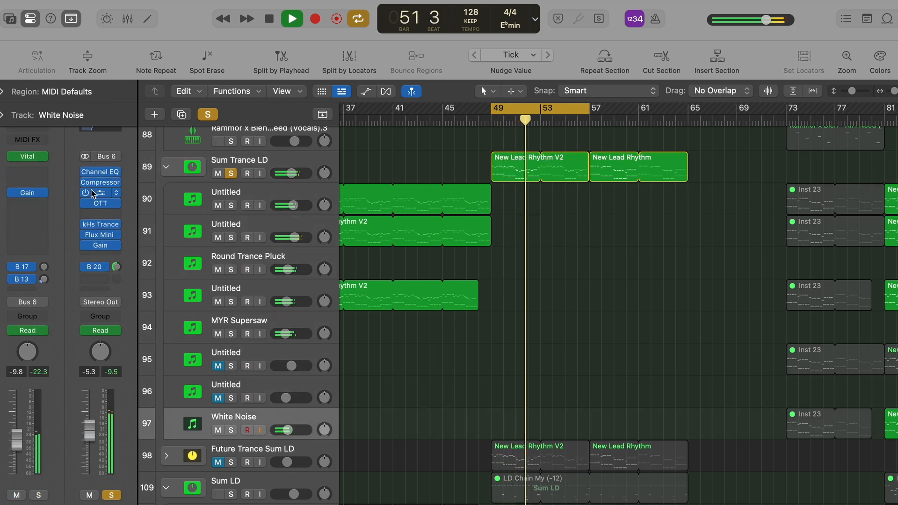
Audition the White Noise layer soloed, then return to the full Sum Trance LD stack and stop playback
key("s")
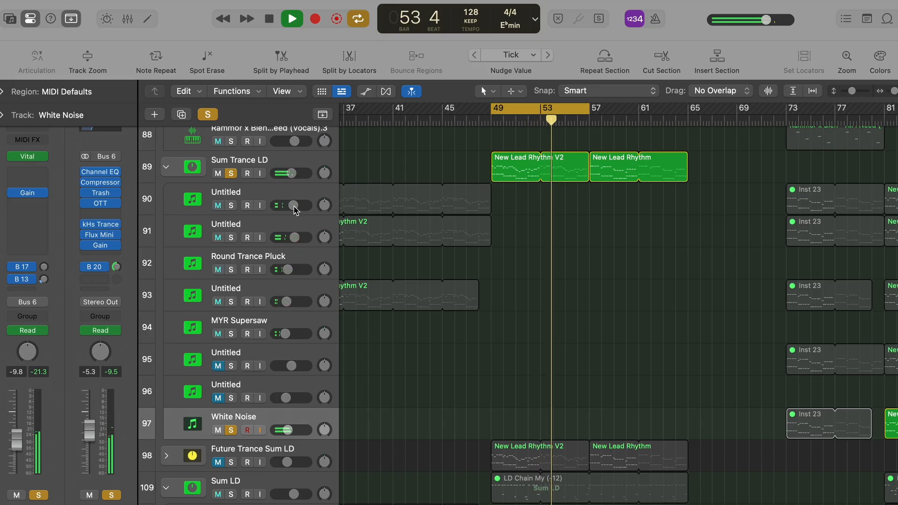
scroll(295, 210, "up", 2)
key("s")
left_click(299, 189)
key("space")
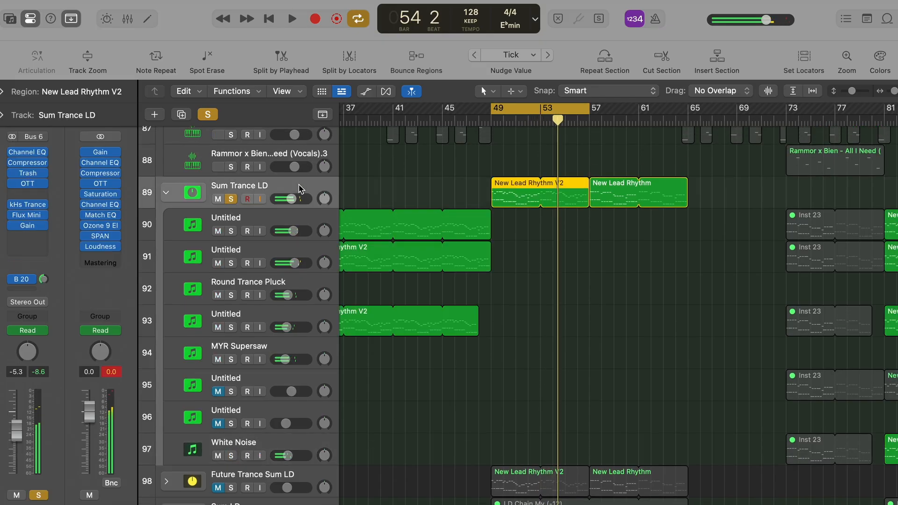
Examine the Channel EQ and Trash settings on Sum Trance LD and close both plug-ins
left_click(28, 156)
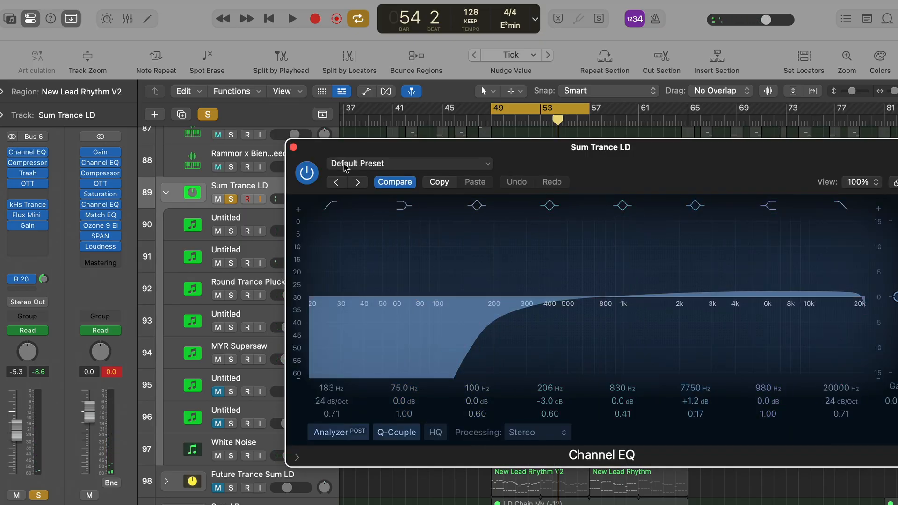
left_click(293, 147)
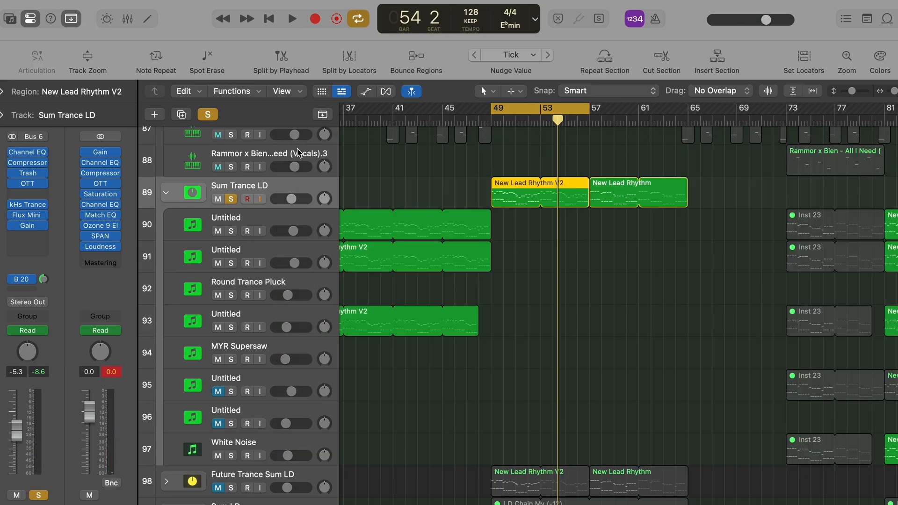
left_click(28, 173)
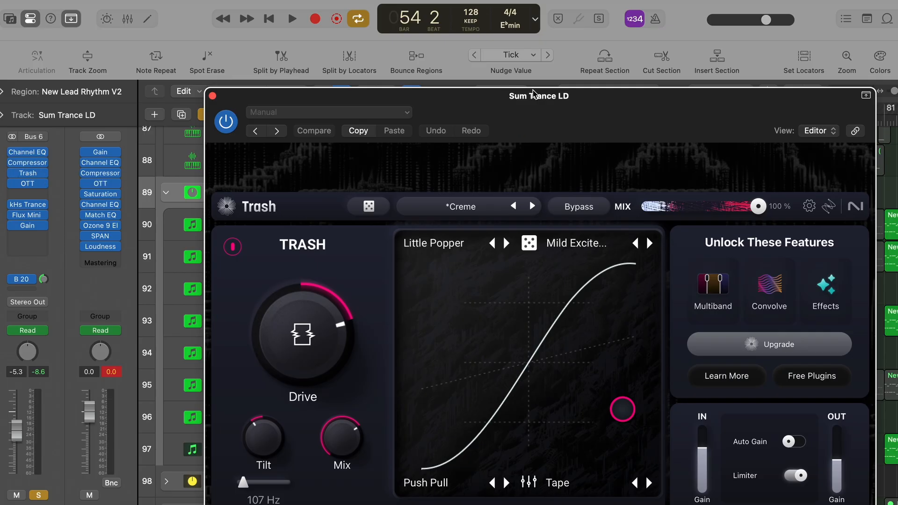
left_click_drag(533, 94, 525, 40)
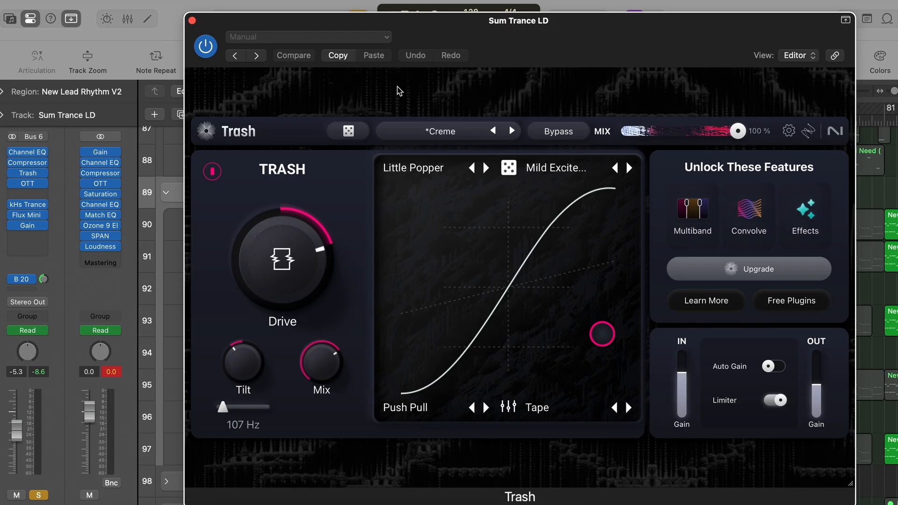
left_click(193, 21)
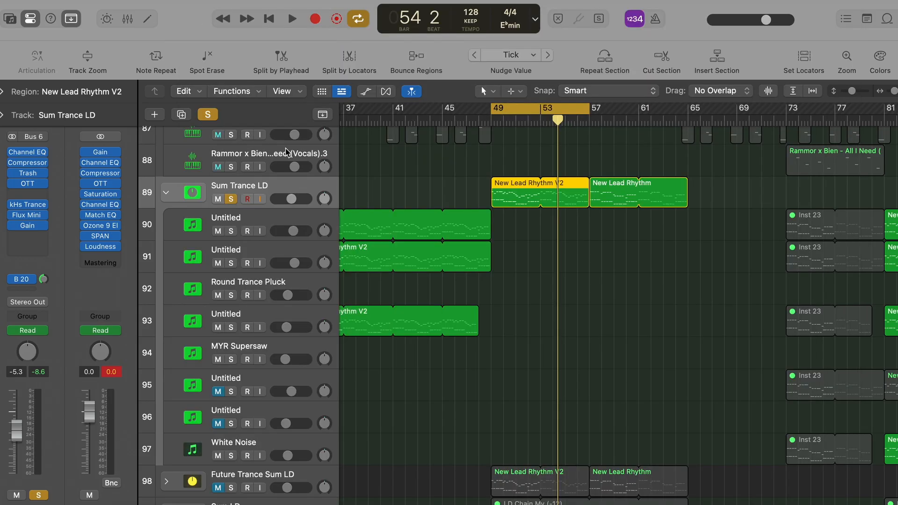
Examine the OTT and kHs Trance Gate settings on Sum Trance LD and close both plug-ins
left_click(29, 184)
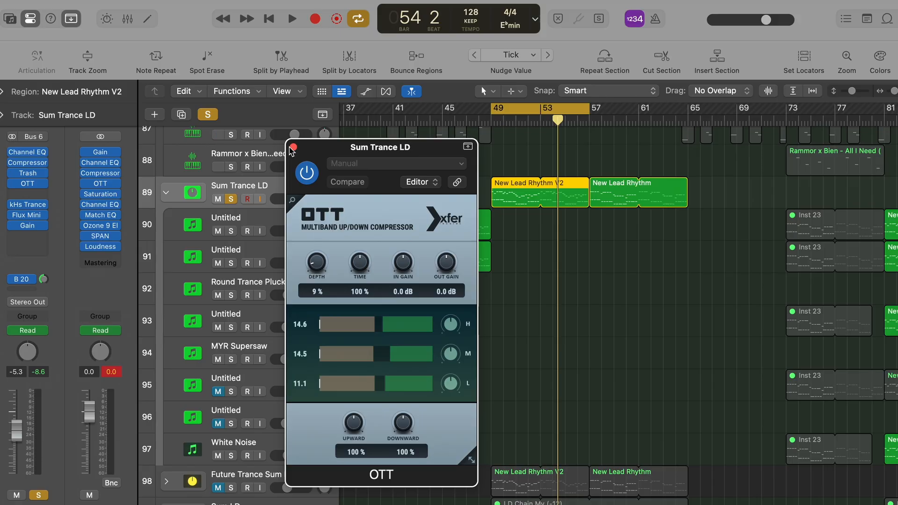
left_click(294, 148)
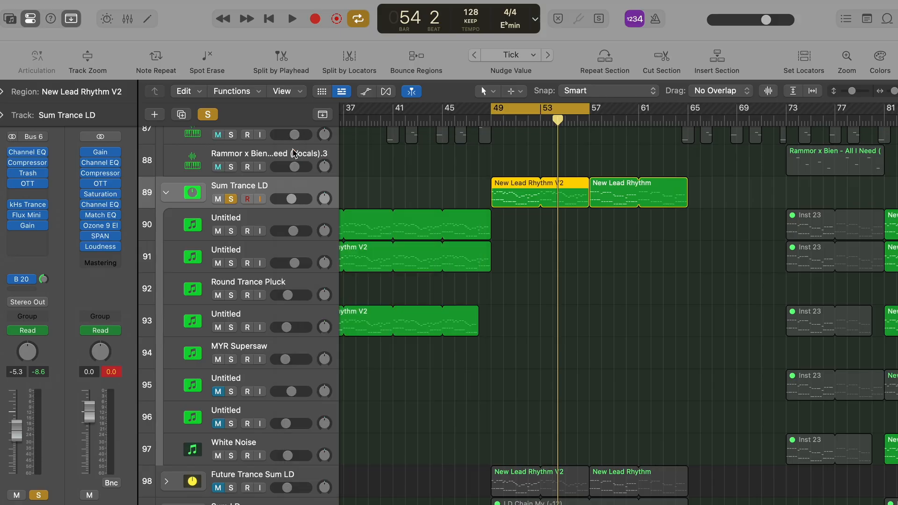
left_click(28, 204)
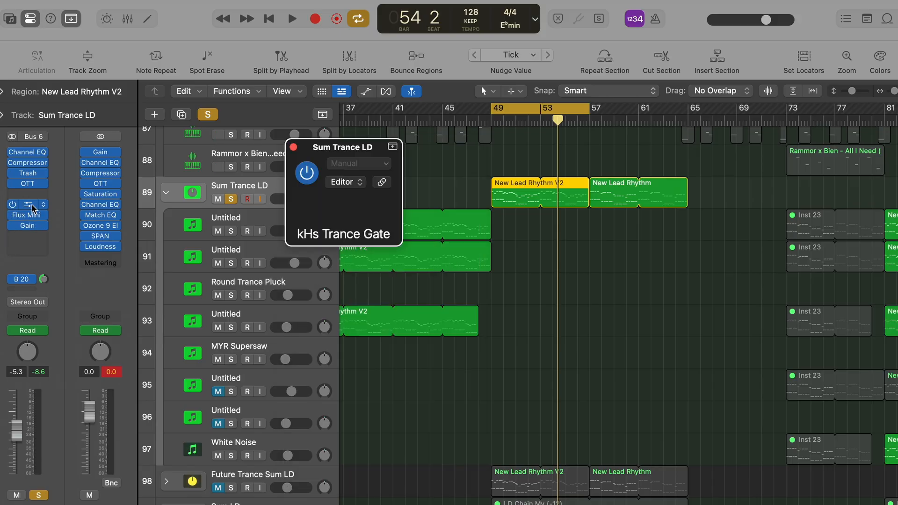
left_click_drag(336, 156, 329, 95)
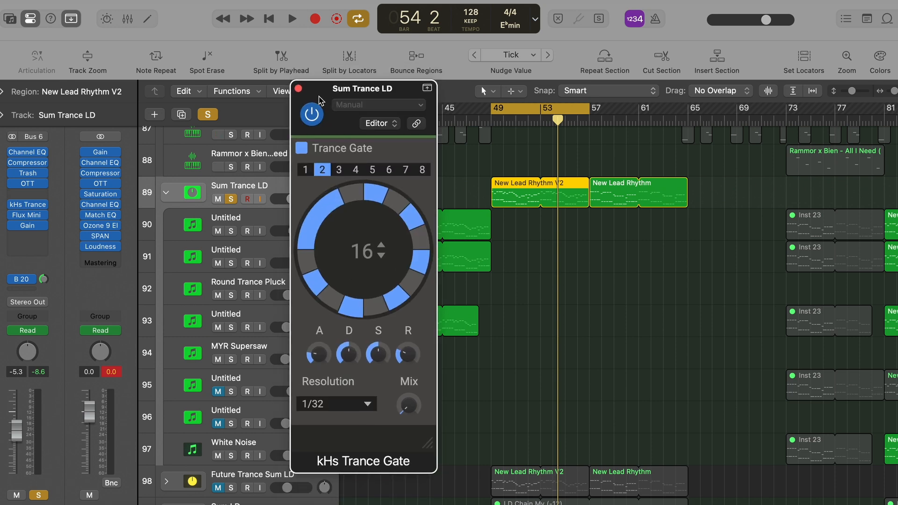
left_click(299, 89)
Show the kHs Trance Gate Mix automation on Sum Trance LD and play the soloed stack toward bar 57 with cycling off
key("a")
left_click(281, 219)
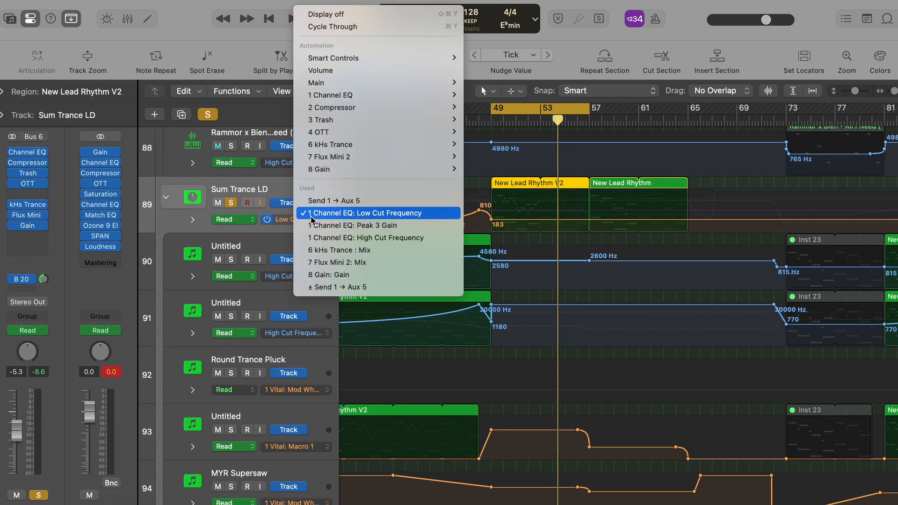
left_click(393, 251)
key("c")
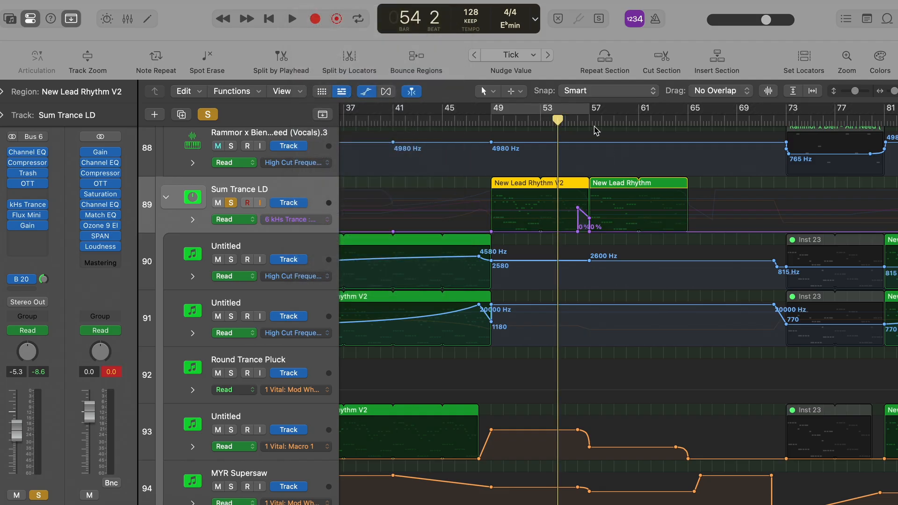
key("space")
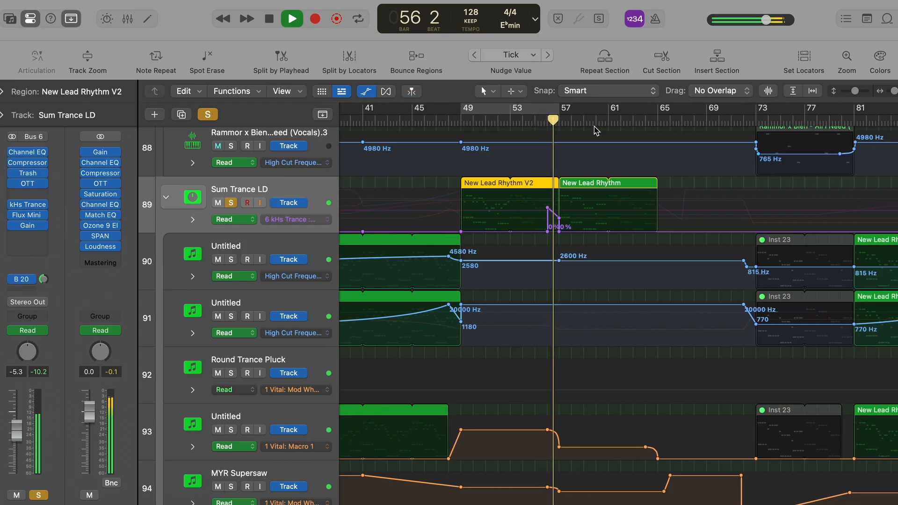
key("space")
Replay the transition into bar 57 without the solo, then stop with the playhead at bar 56
key("s")
left_click(542, 123)
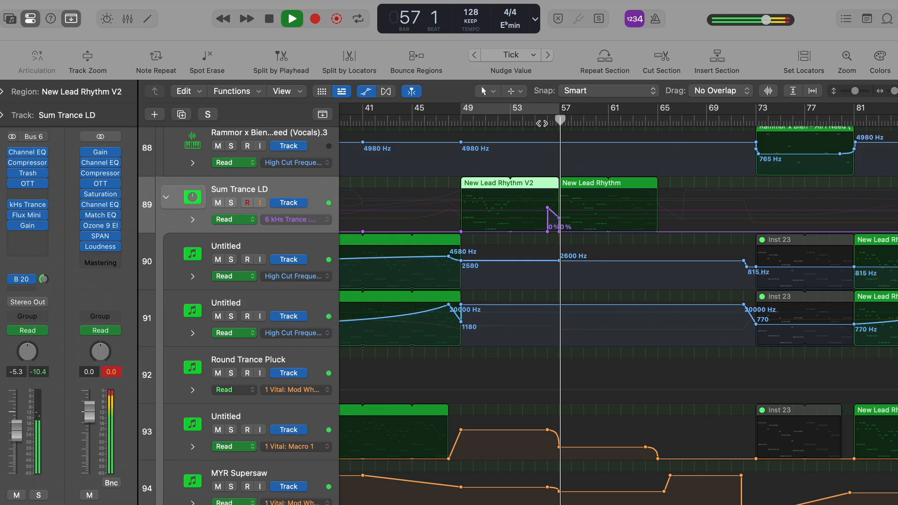
key("space")
left_click(550, 123)
Hide the track automation and select the Main LD region at bar 57 on the Sum Top Melody track
scroll(549, 123, "up", 20)
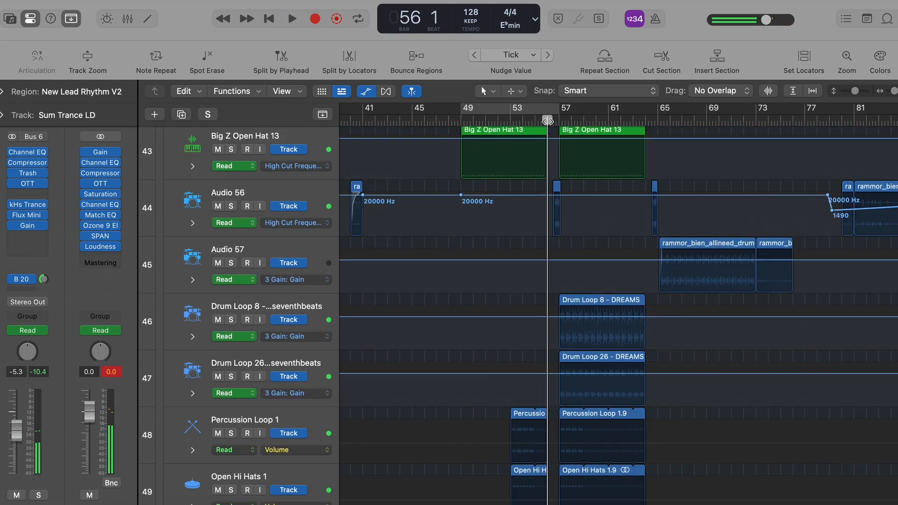
scroll(547, 122, "up", 10)
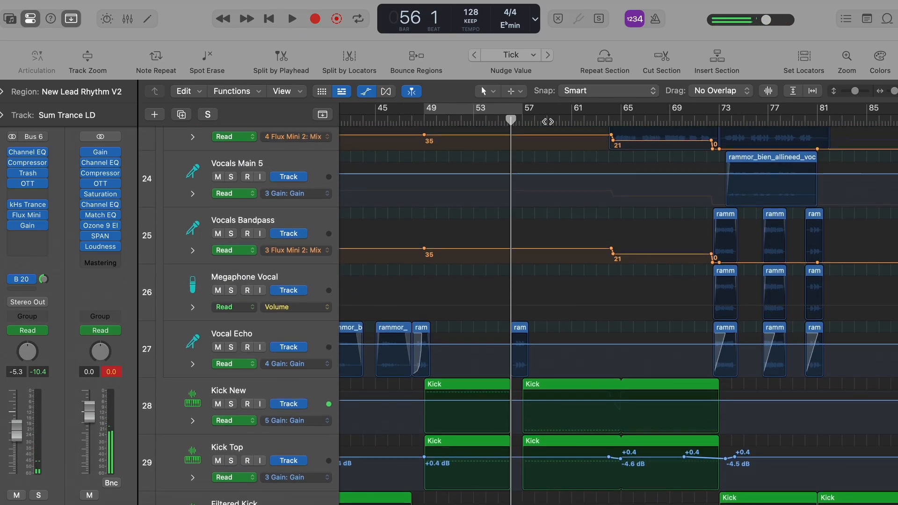
scroll(547, 122, "down", 15)
key("s")
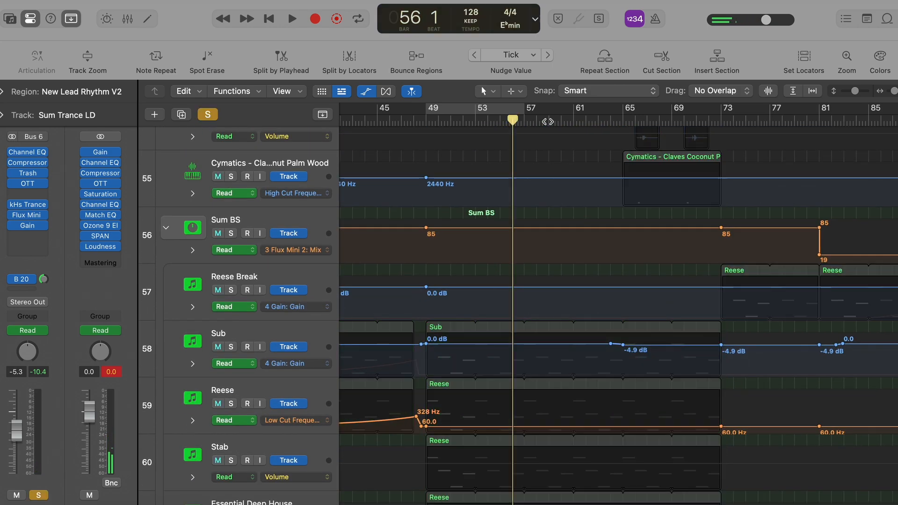
key("a")
key("s")
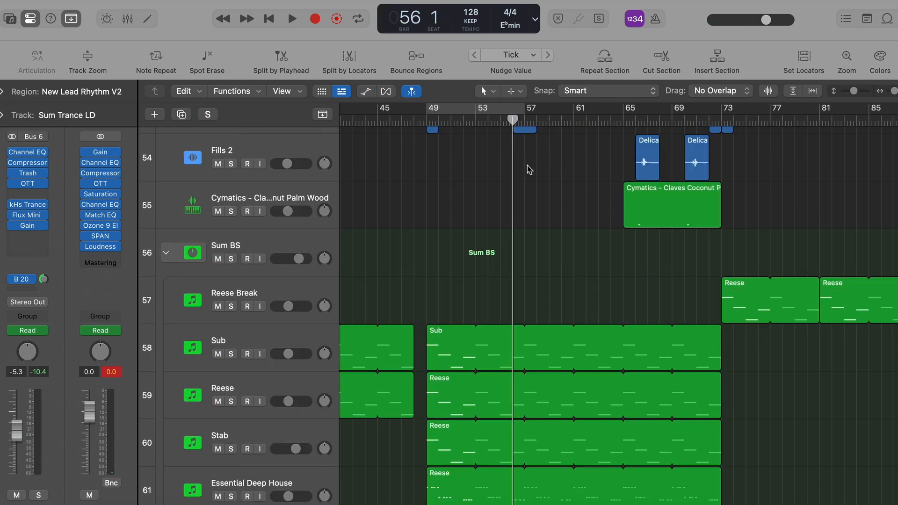
scroll(527, 167, "down", 20)
left_click(567, 255)
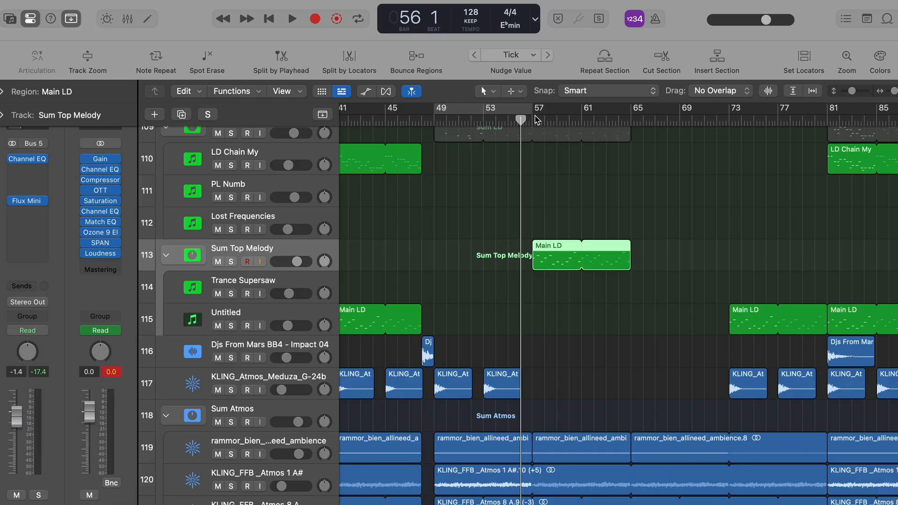
Select the atmosphere and impact sweep regions on tracks 119 to 124 in the arrangement before the Extended Mix
key("super+Left")
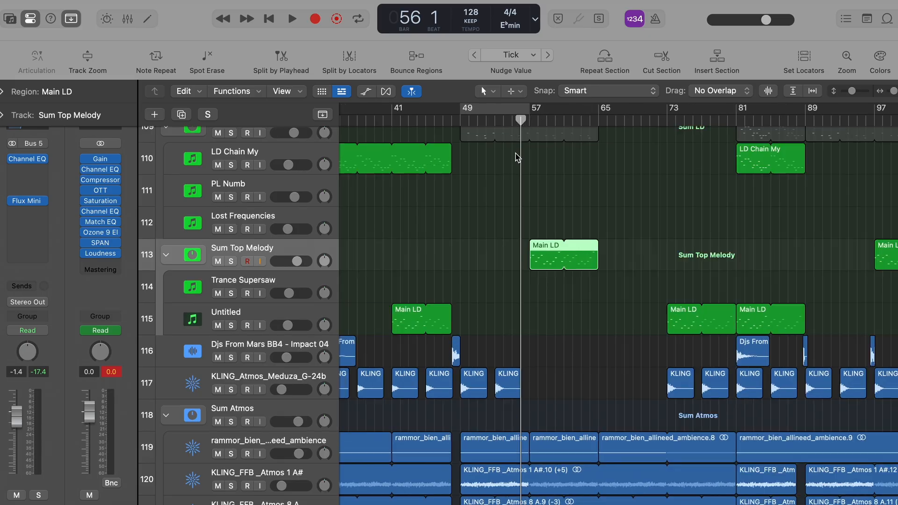
scroll(517, 157, "down", 8)
key("super+Left")
key("super+Left")
key("super+Left")
key("super+Left")
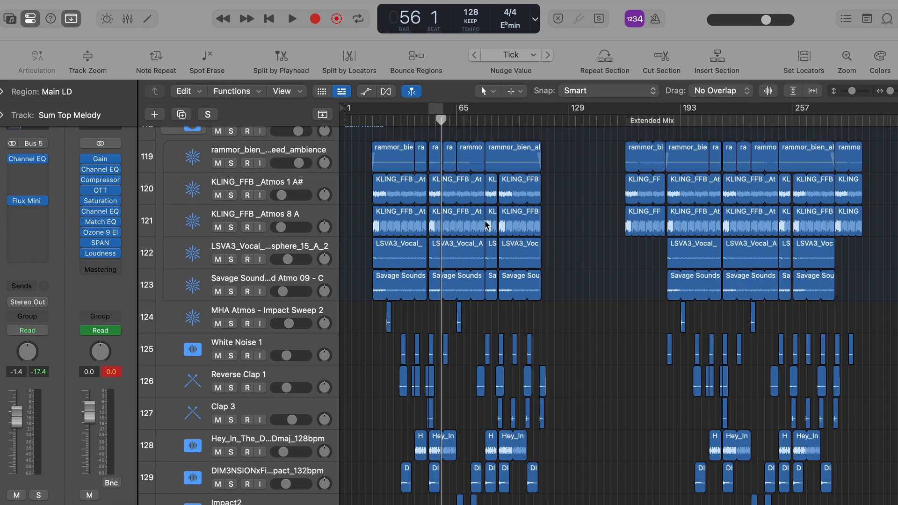
left_click_drag(396, 195, 581, 310)
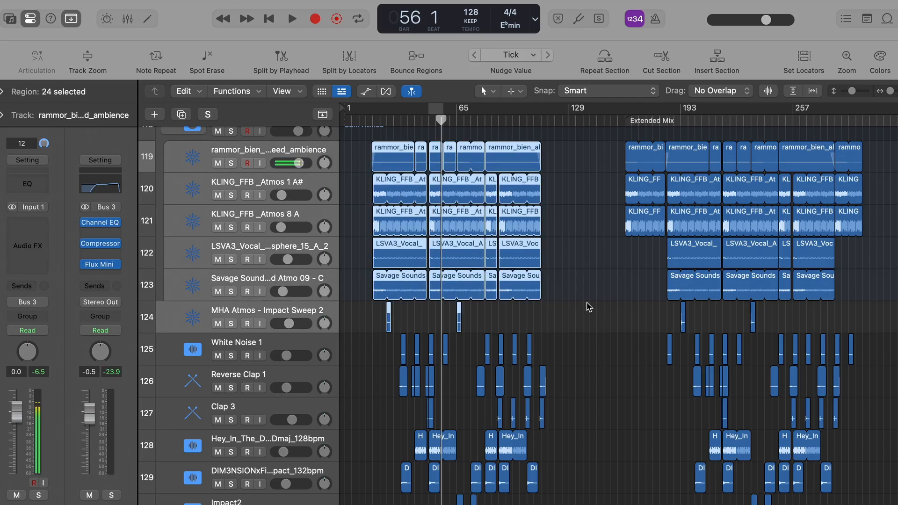
Play the selected atmosphere regions soloed from bar 49, then end the solo and stop playback
key("ctrl+s")
key("space")
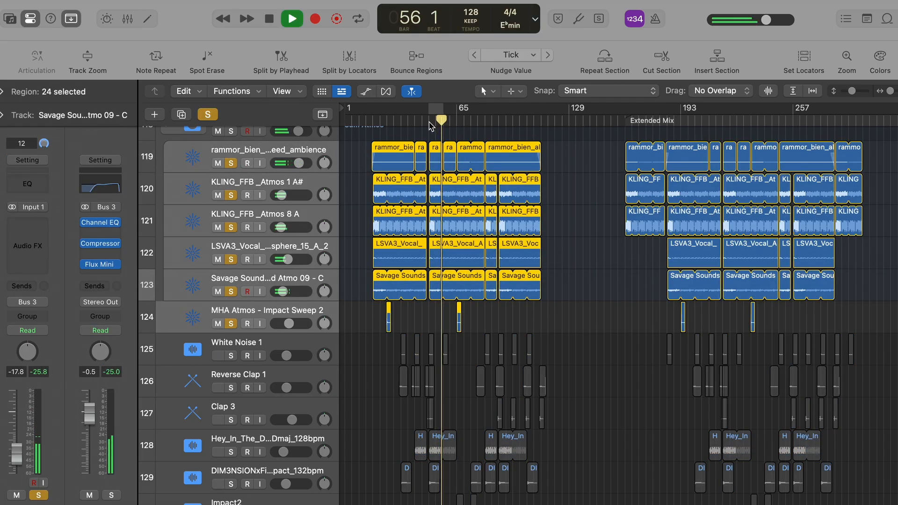
left_click(429, 122)
scroll(429, 122, "down", 3)
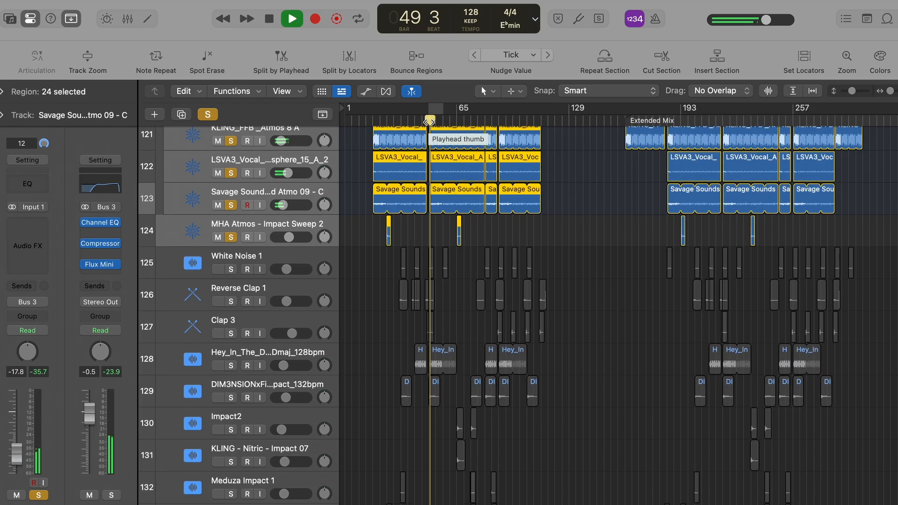
scroll(429, 122, "down", 4)
key("ctrl+s")
key("space")
Examine the arrangement of the effects, impact, crash, Hey shout and build-up tracks around bars 33 to 97
scroll(473, 247, "up", 3)
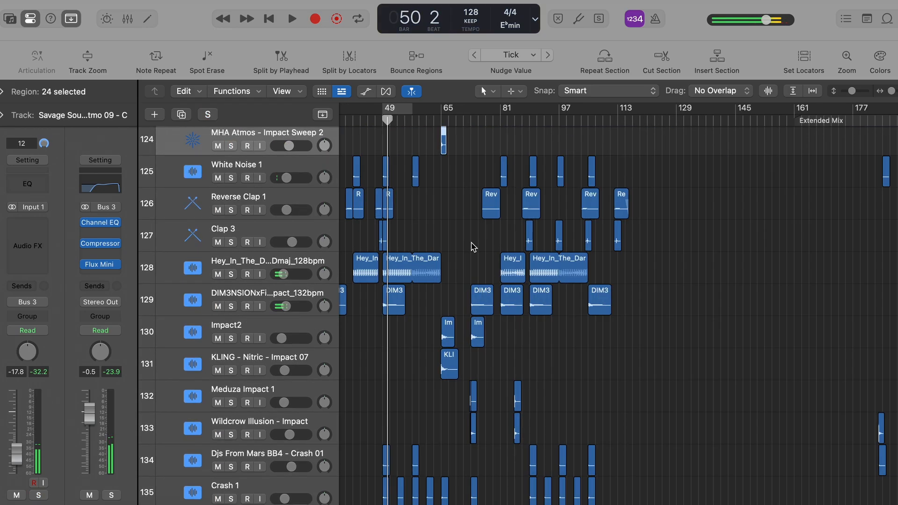
scroll(474, 247, "left", 2)
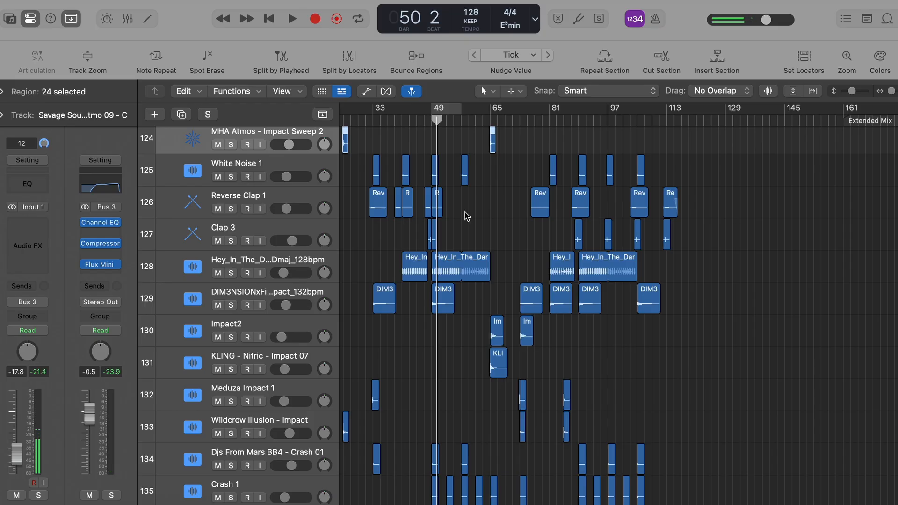
scroll(468, 216, "down", 6)
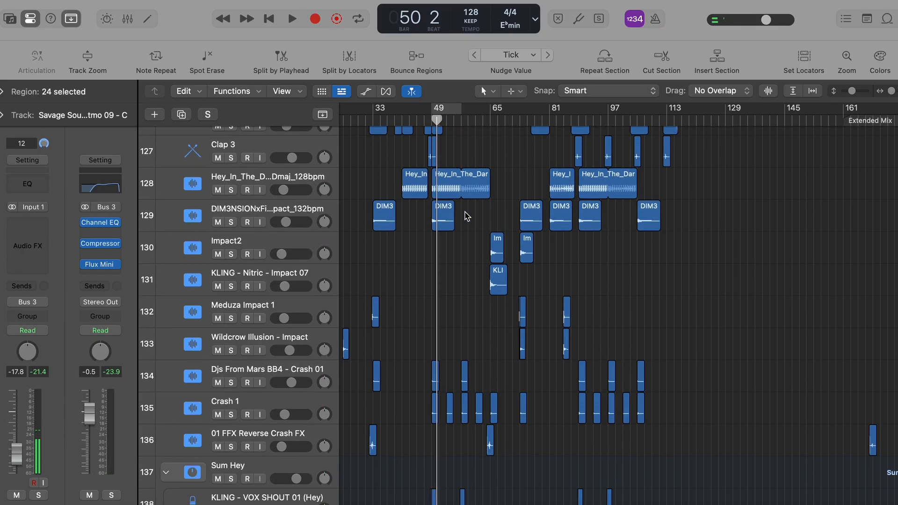
scroll(467, 216, "left", 1)
scroll(467, 216, "down", 20)
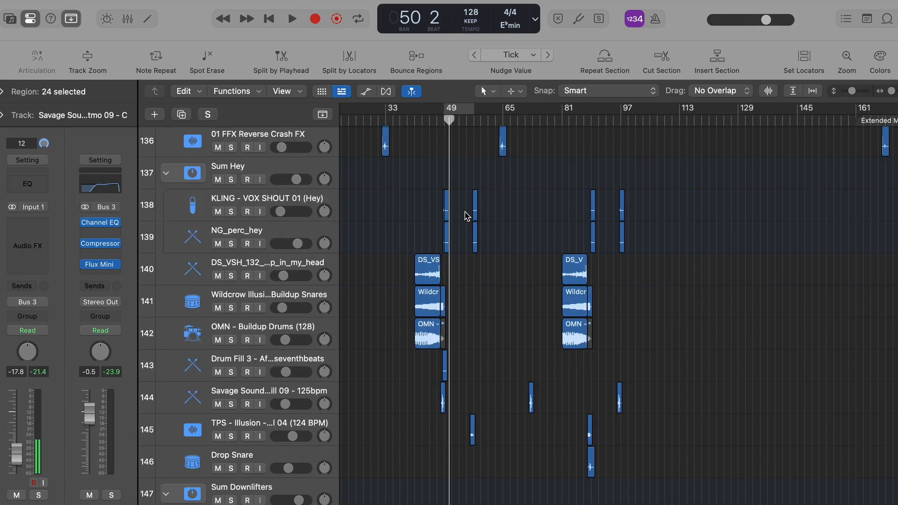
scroll(467, 217, "up", 20)
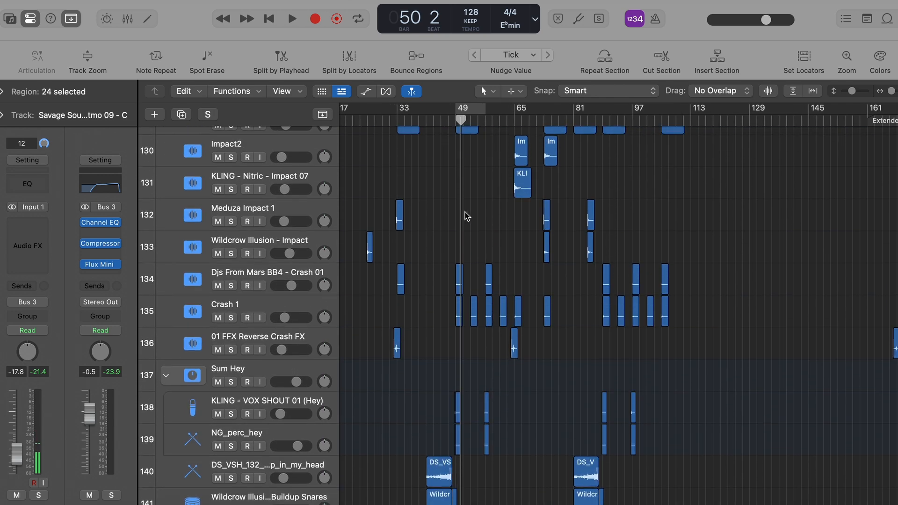
Play the Hey_In_The_Dar loop on track 128 soloed from around bar 50, then end the solo and stop playback
left_click(318, 294)
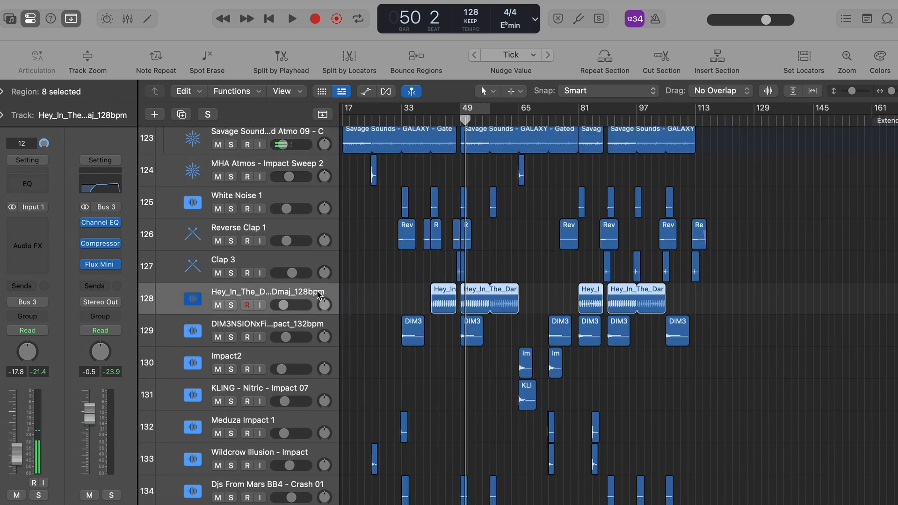
key("s")
key("space")
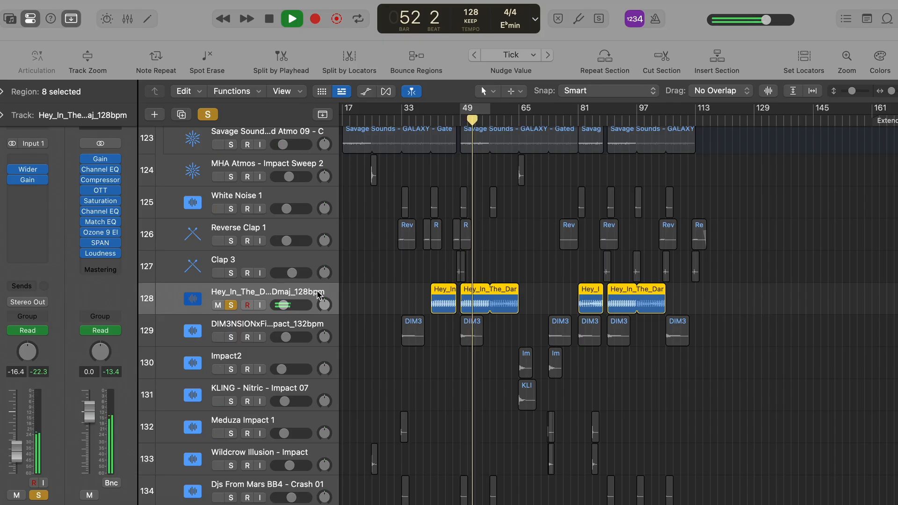
key("s")
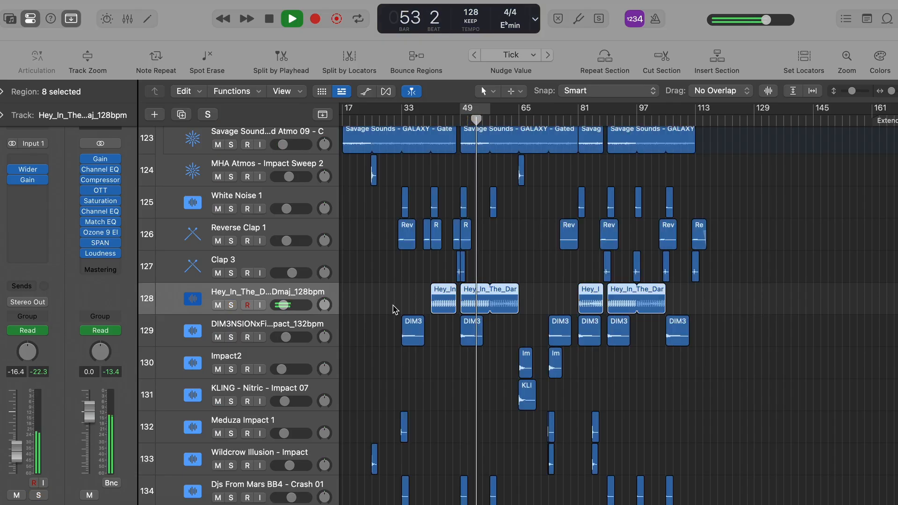
key("space")
Play the full mix from bar 64 through the transition into bar 65, then stop playback
scroll(396, 310, "down", 15)
scroll(396, 309, "down", 10)
scroll(395, 310, "up", 20)
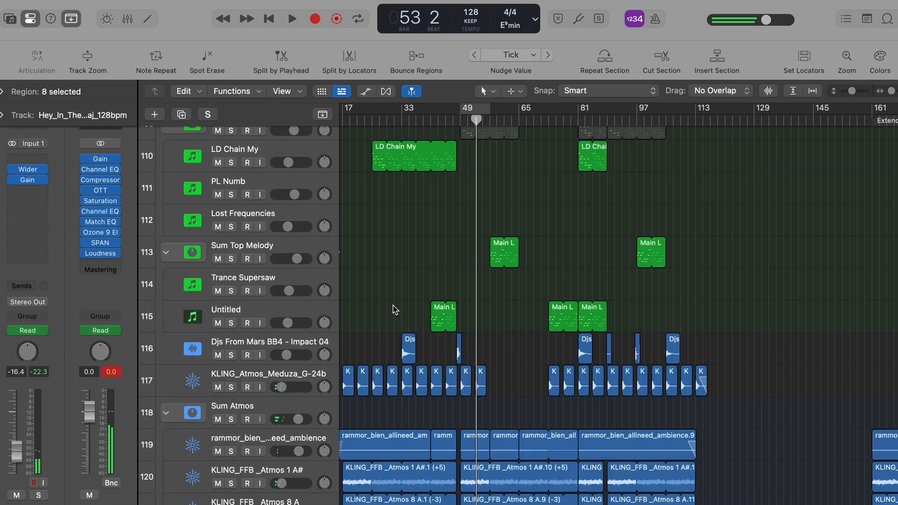
scroll(395, 309, "up", 5)
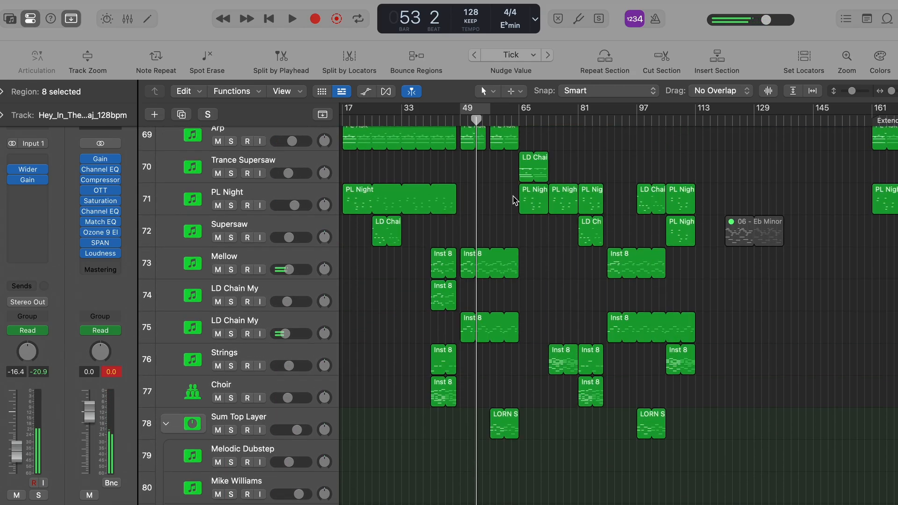
left_click(517, 123)
key("super+Right")
key("space")
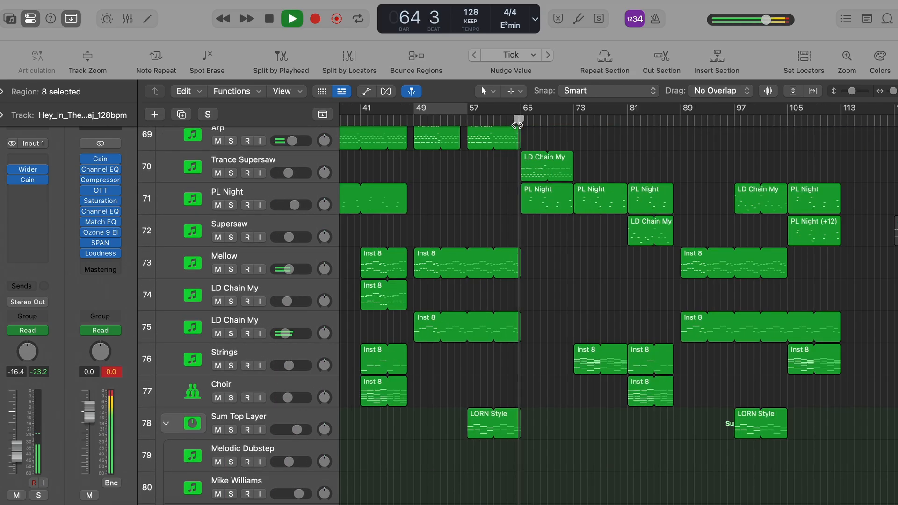
scroll(518, 126, "up", 5)
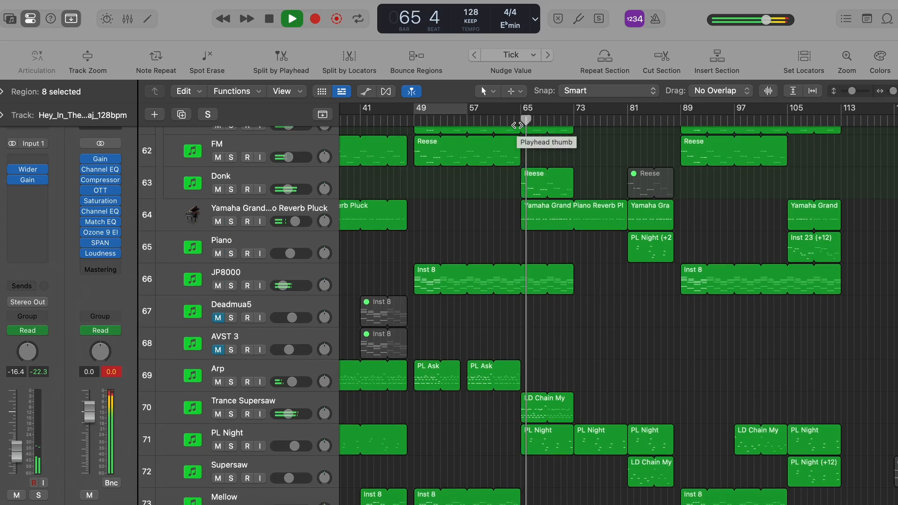
key("space")
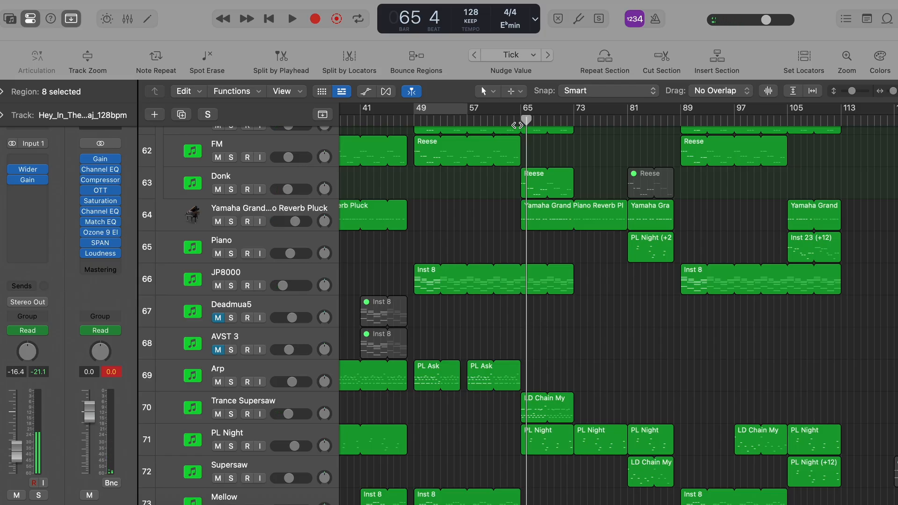
Replay the full mix from bar 64 while examining the bass, drum loop and kick tracks, stopping around bar 66
left_click(517, 125)
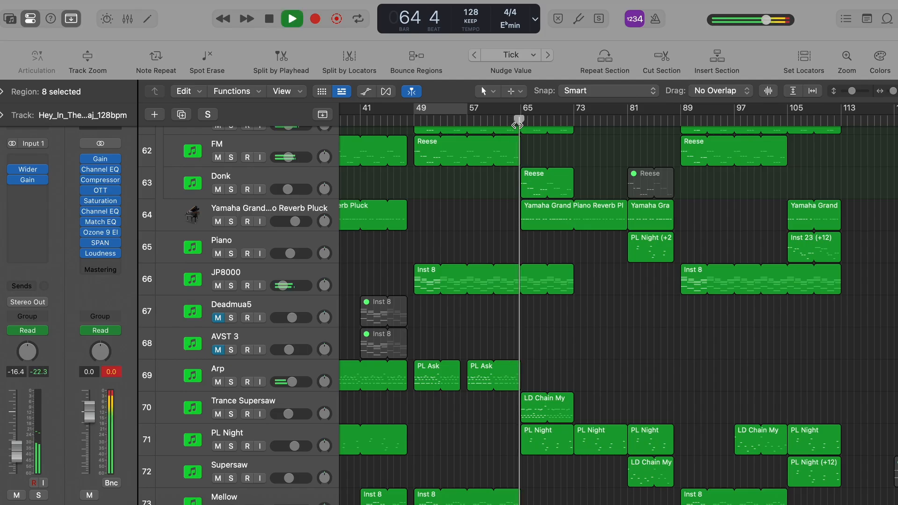
scroll(517, 125, "up", 15)
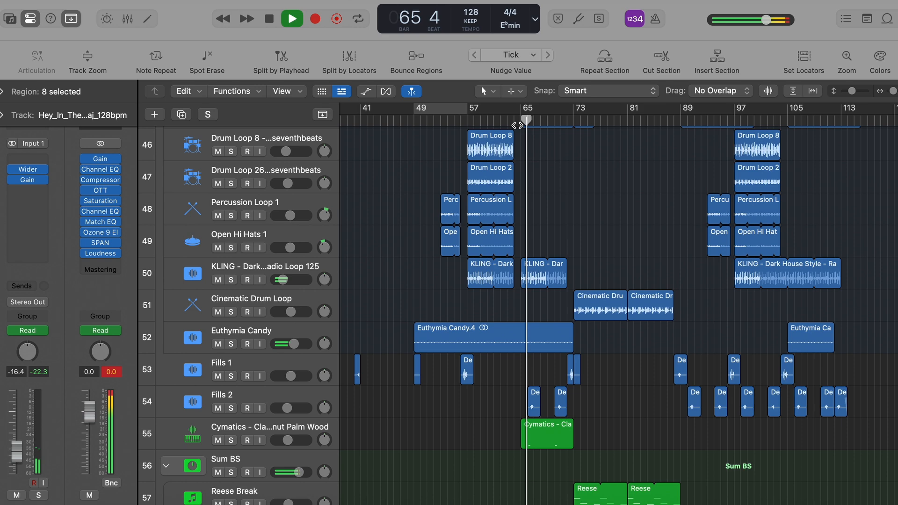
scroll(518, 125, "up", 5)
key("space")
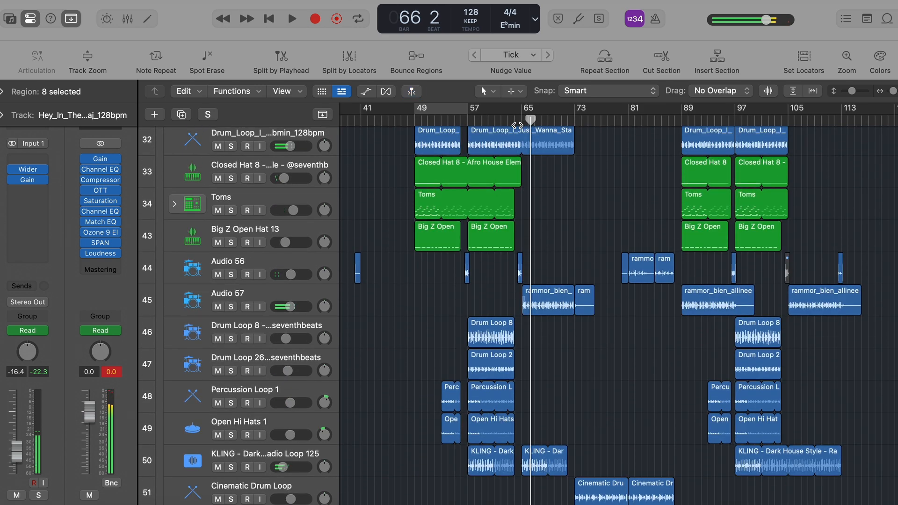
scroll(517, 126, "up", 4)
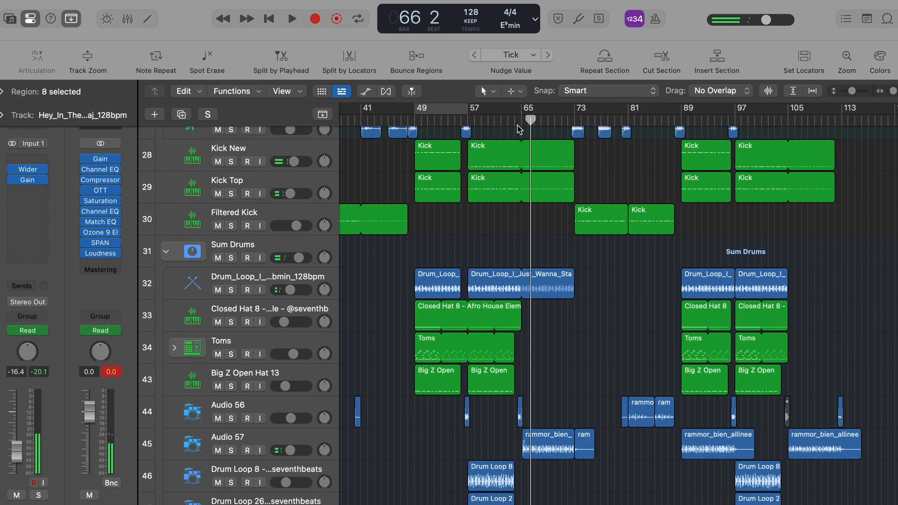
Return the playhead to bar 64 and select the Yamaha Grand Piano Reverb Pluck region starting at bar 65
left_click(517, 125)
scroll(519, 131, "down", 20)
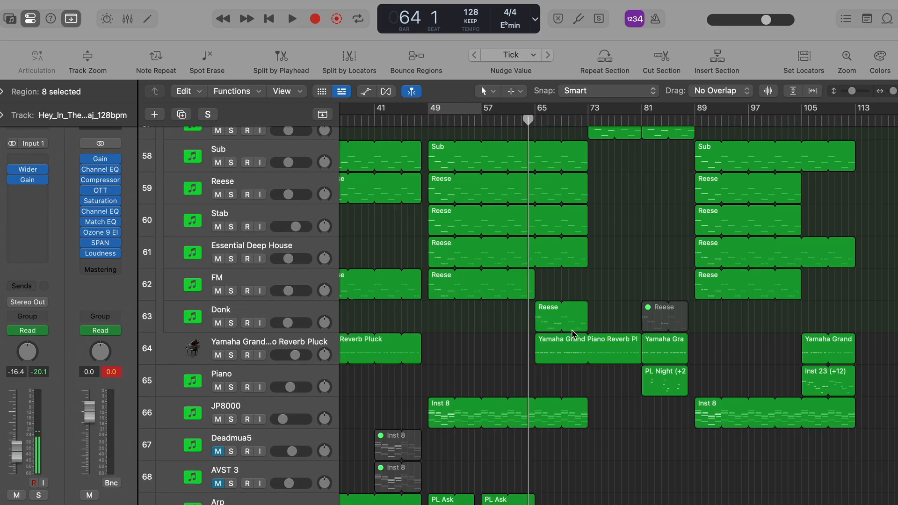
left_click(551, 326)
left_click(562, 350)
scroll(559, 290, "down", 4)
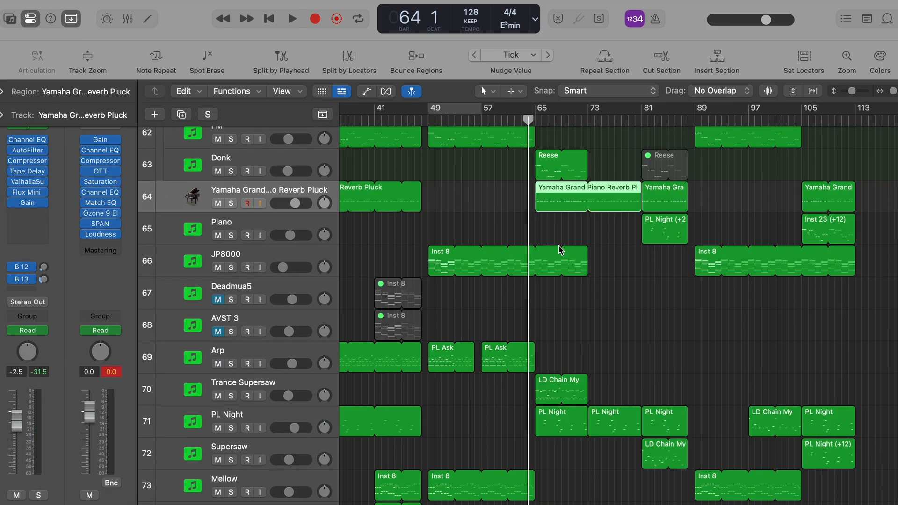
Show the track automation and play the JP8000 track soloed from bar 64, then return to the full mix
key("a")
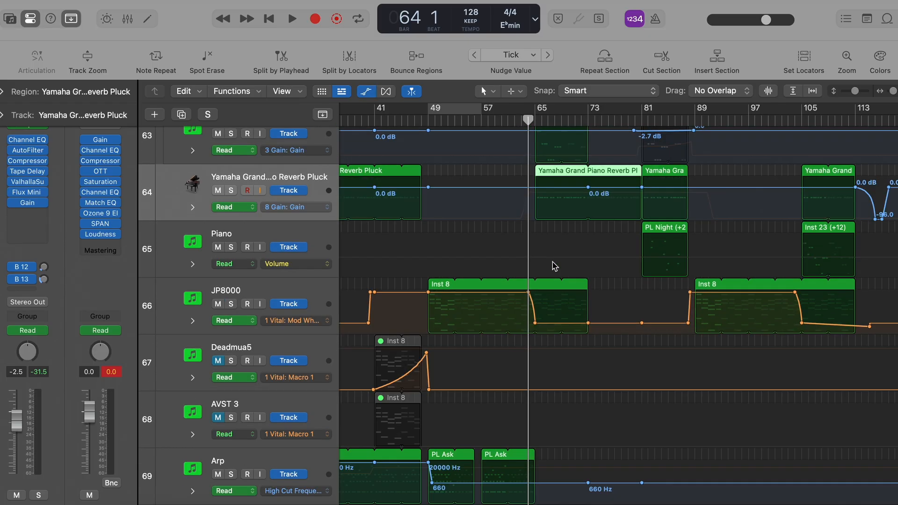
scroll(553, 264, "down", 2)
left_click(333, 247)
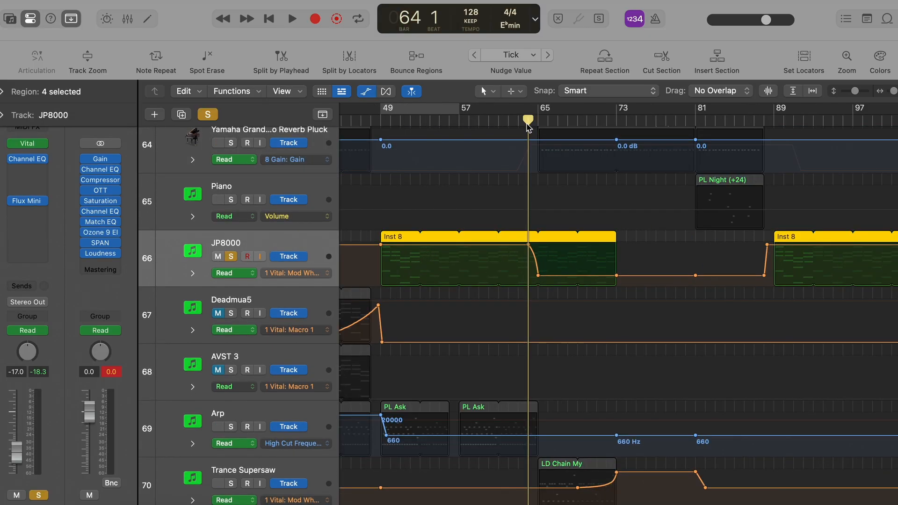
key("space")
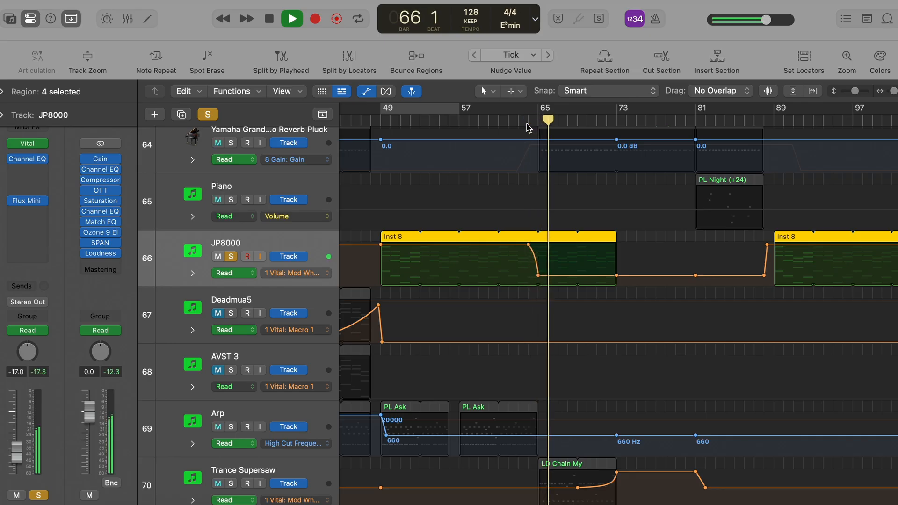
key("s")
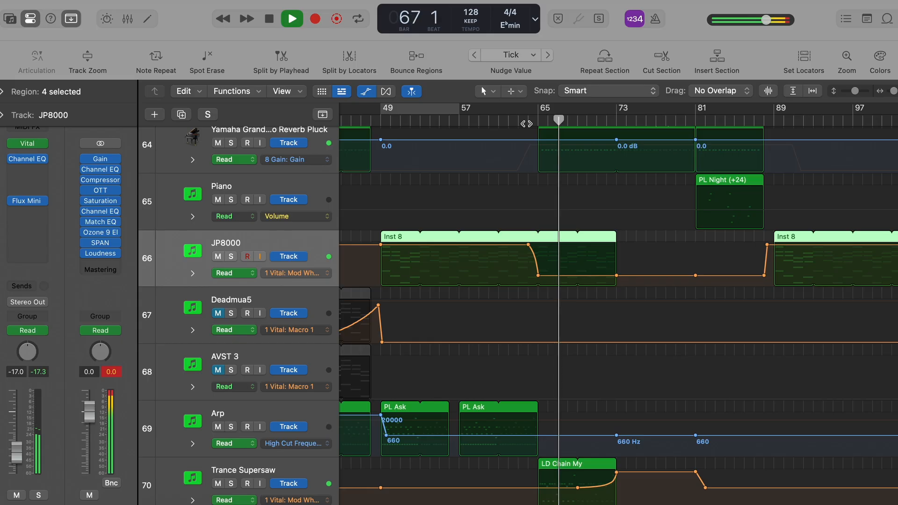
Examine the JP8000 automation after bar 65, deselect its regions and hide the track automation
scroll(641, 267, "down", 5)
scroll(642, 266, "up", 3)
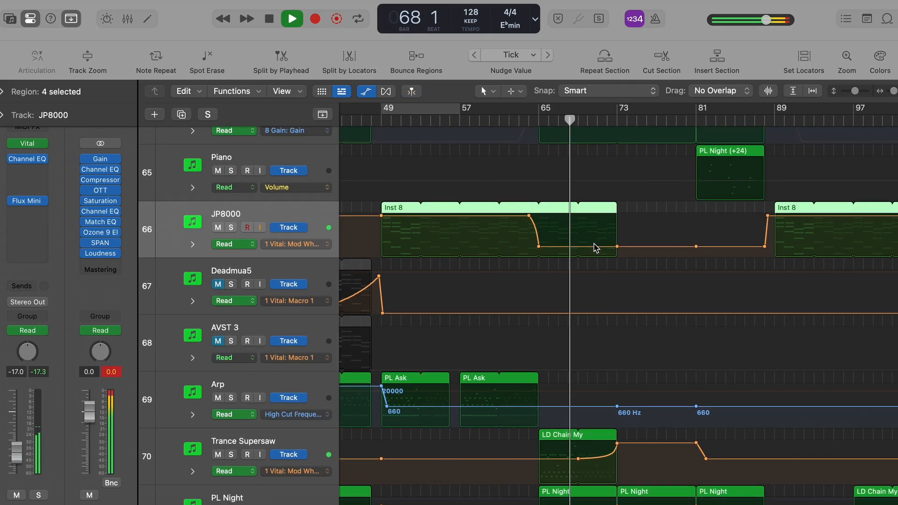
left_click_drag(591, 239, 590, 184)
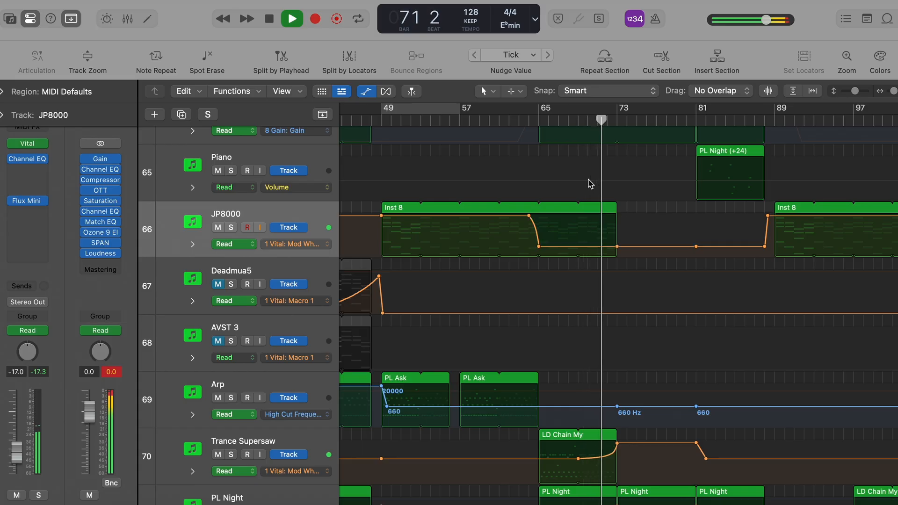
key("a")
Select the LD Chain My region on the Trance Supersaw track and play it soloed from bar 65
scroll(591, 184, "down", 3)
left_click(561, 210)
key("space")
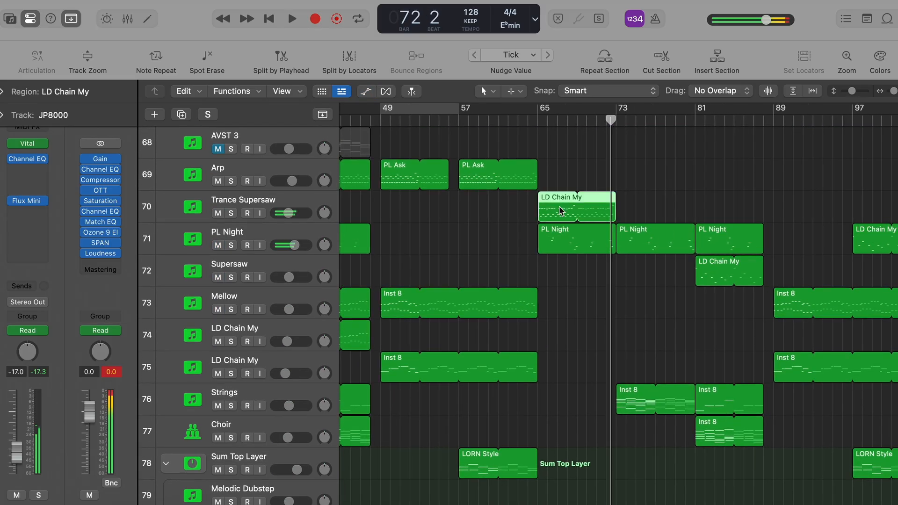
key("ctrl+s")
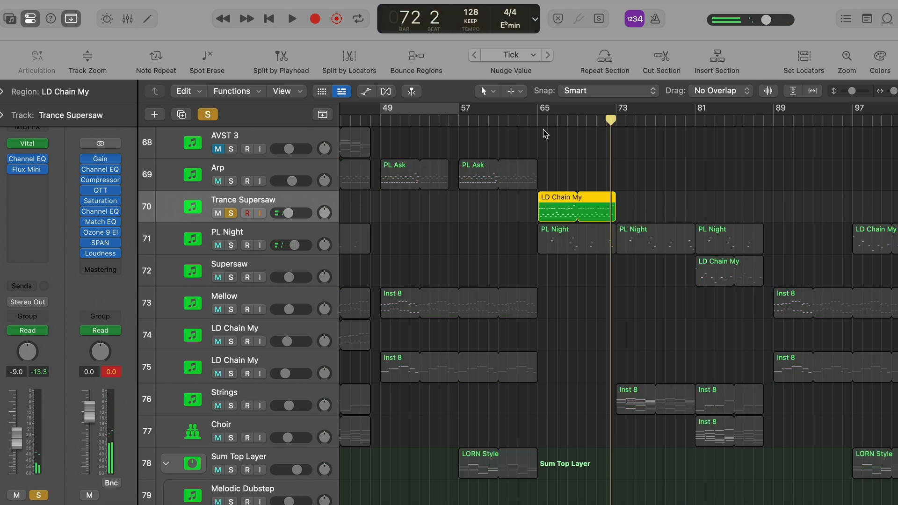
left_click(539, 121)
key("space")
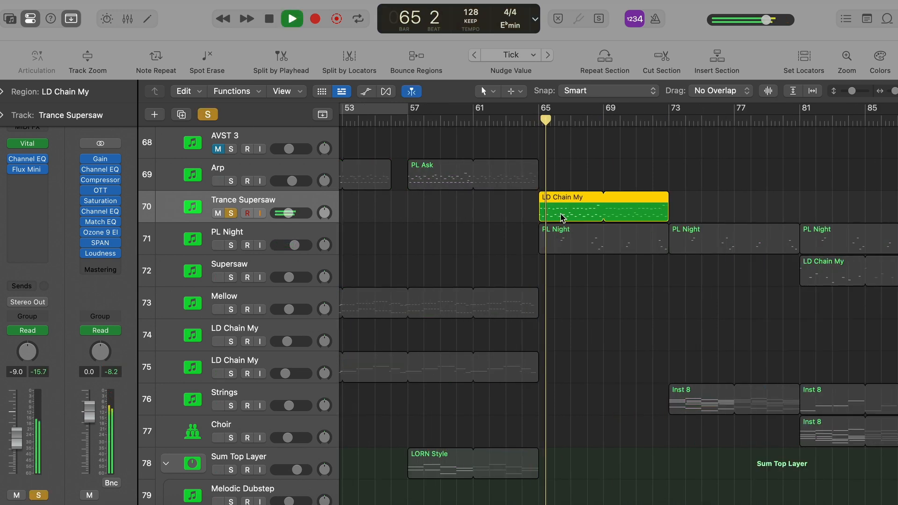
Examine the notes of the Arp track's PL Ask region at bar 57 in the Piano Roll, then close the editor
double_click(563, 218)
key("e")
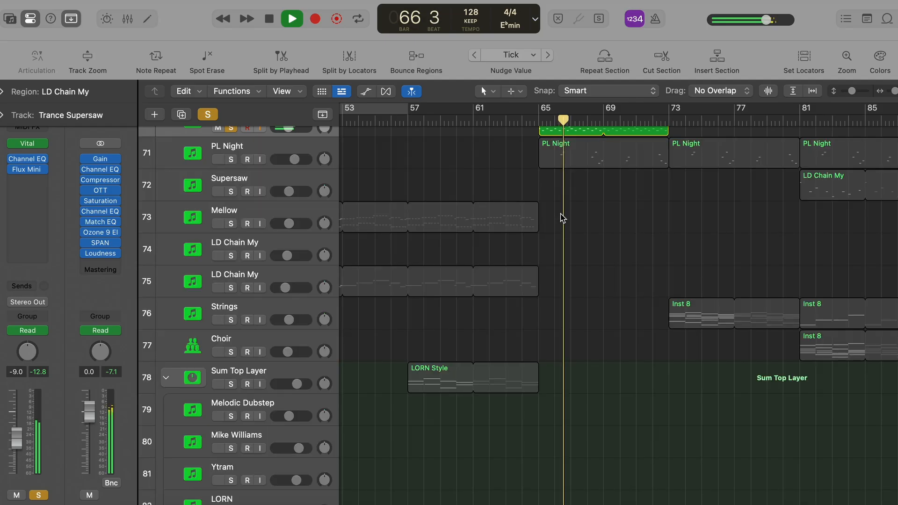
scroll(562, 216, "up", 4)
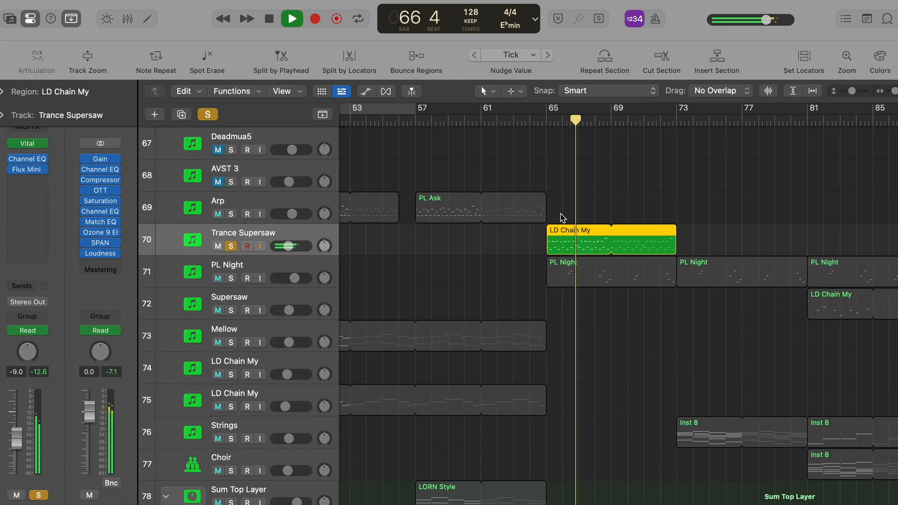
double_click(477, 218)
scroll(583, 259, "left", 3)
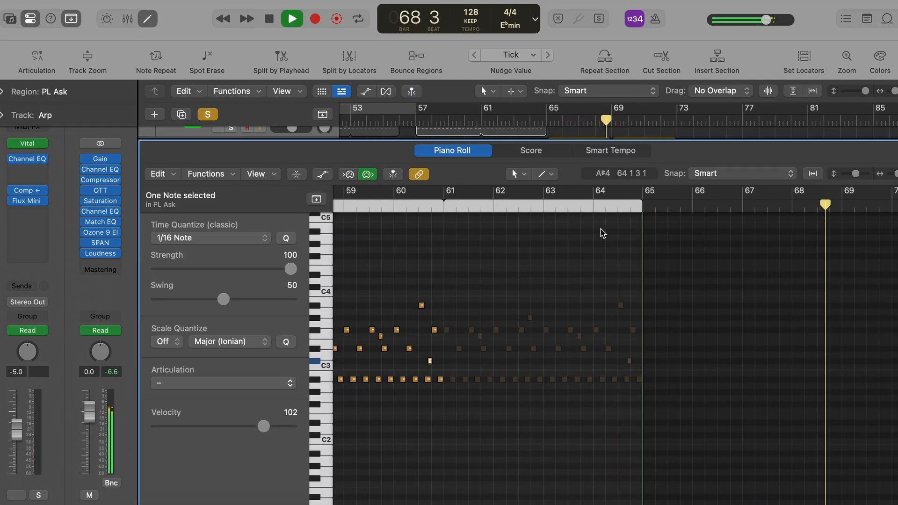
key("Down")
key("e")
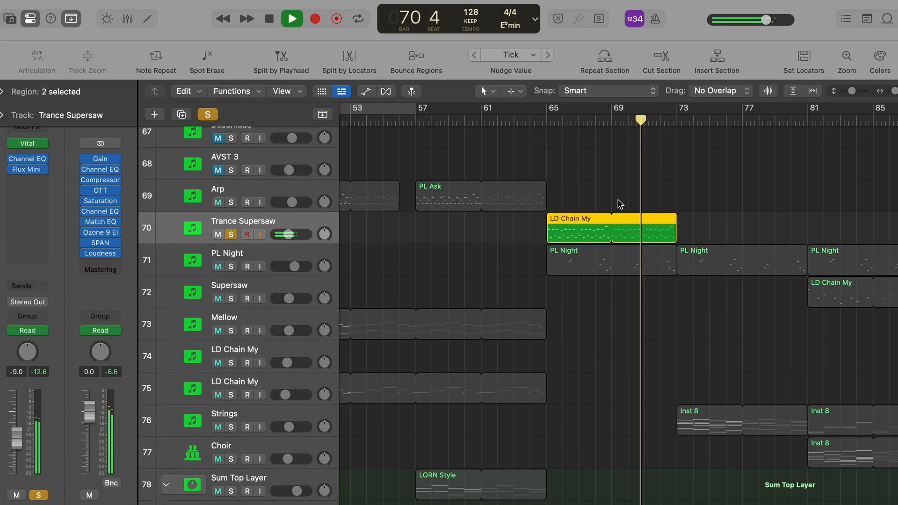
Examine the Trance Supersaw notes in the Piano Roll, then end the solo and stop playback
double_click(585, 236)
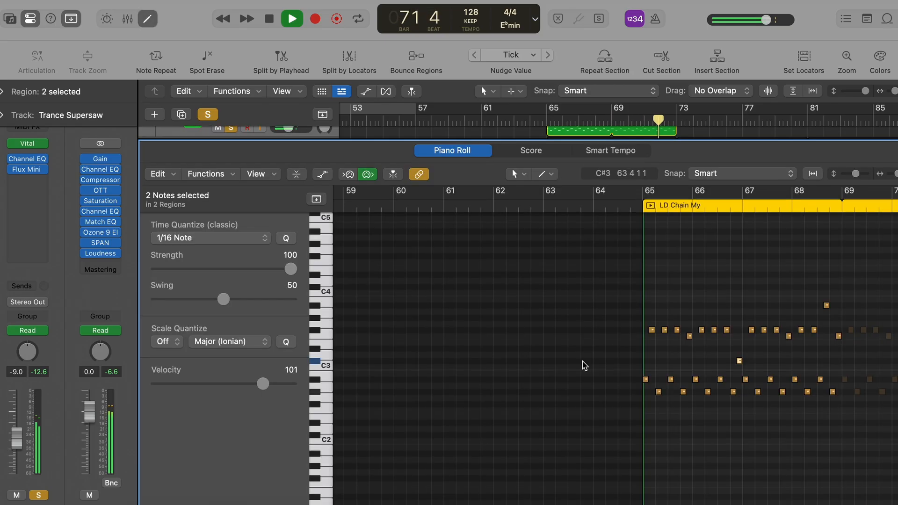
key("e")
scroll(583, 366, "up", 5)
key("s")
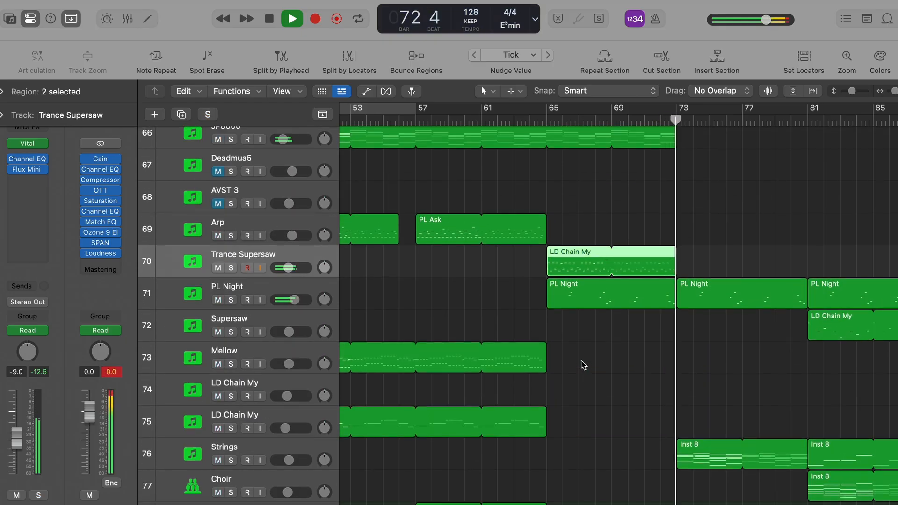
scroll(554, 124, "down", 3)
key("space")
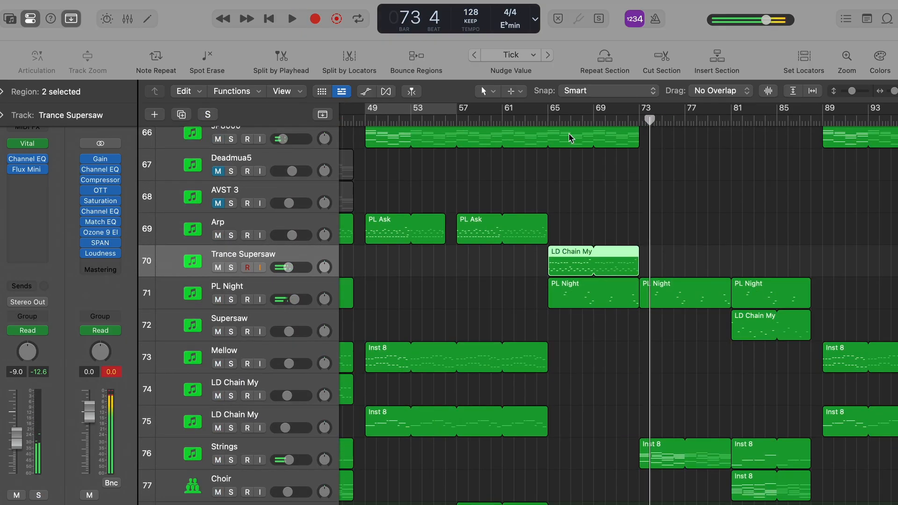
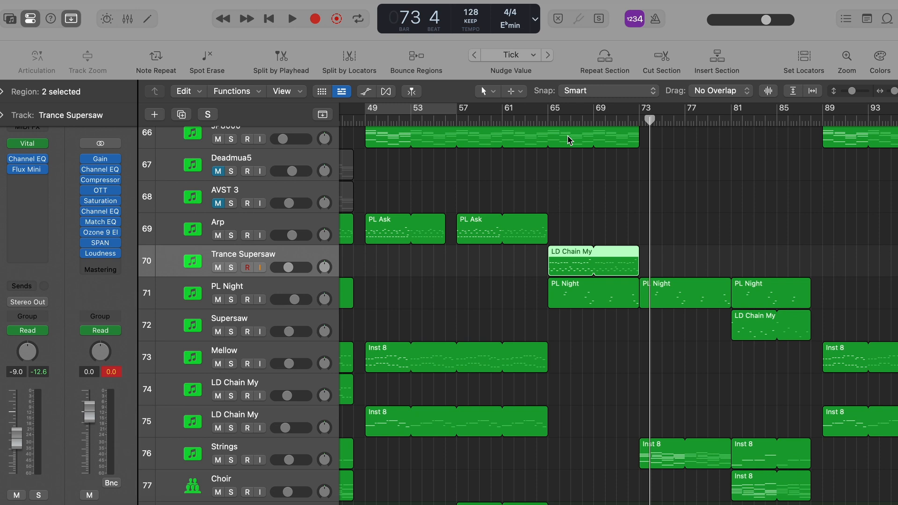
Select the PL Night region at bar 65 on track 71, briefly toggling its solo
scroll(599, 150, "down", 5)
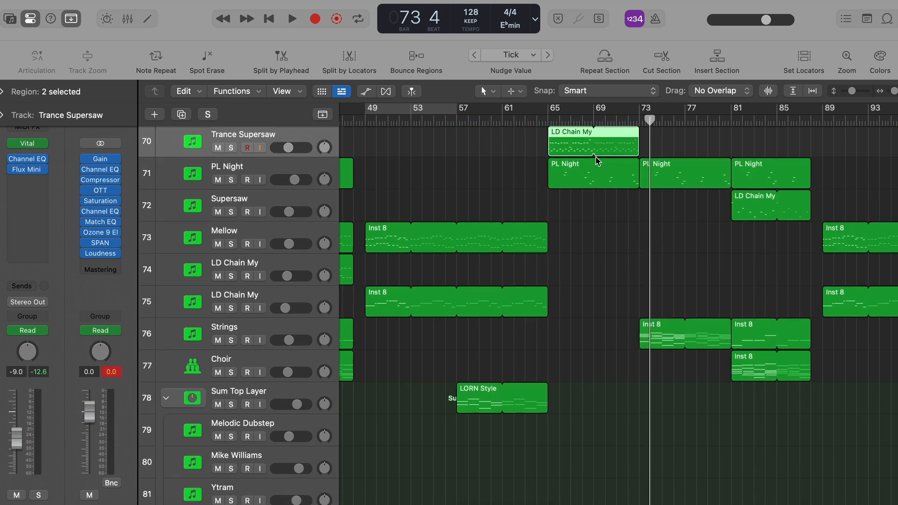
left_click(606, 175)
scroll(607, 178, "up", 2)
key("ctrl+s")
key("s")
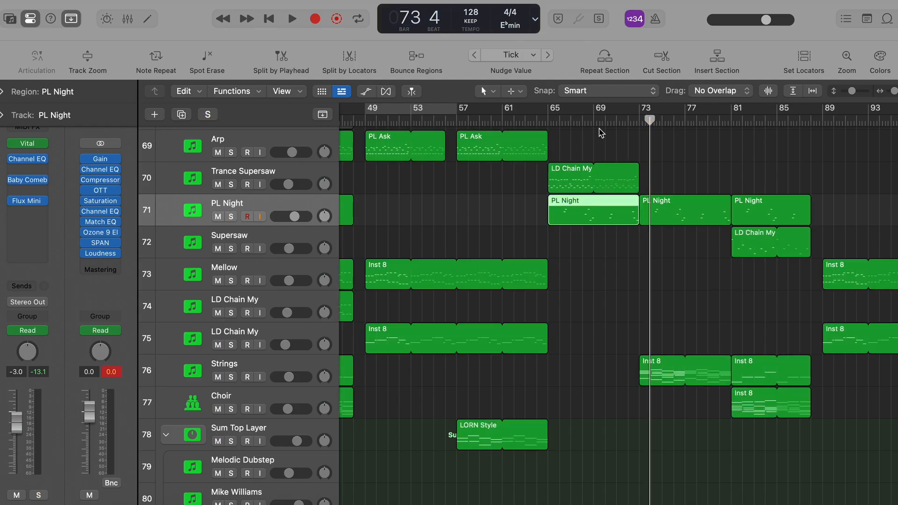
Select the vocal chop region at bar 65 on track 86 in the Sum Vocal Chops group
scroll(672, 138, "down", 2)
key("super+Left")
scroll(642, 216, "down", 5)
scroll(642, 216, "down", 5)
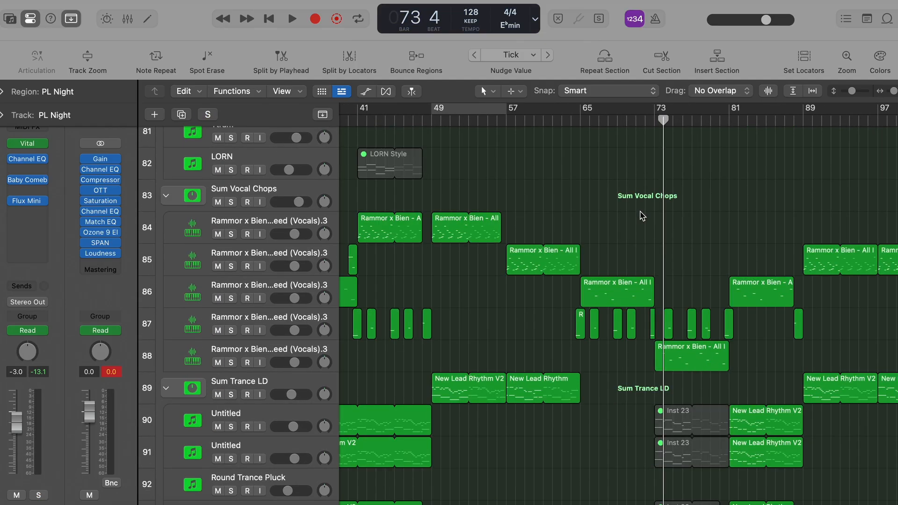
left_click(618, 254)
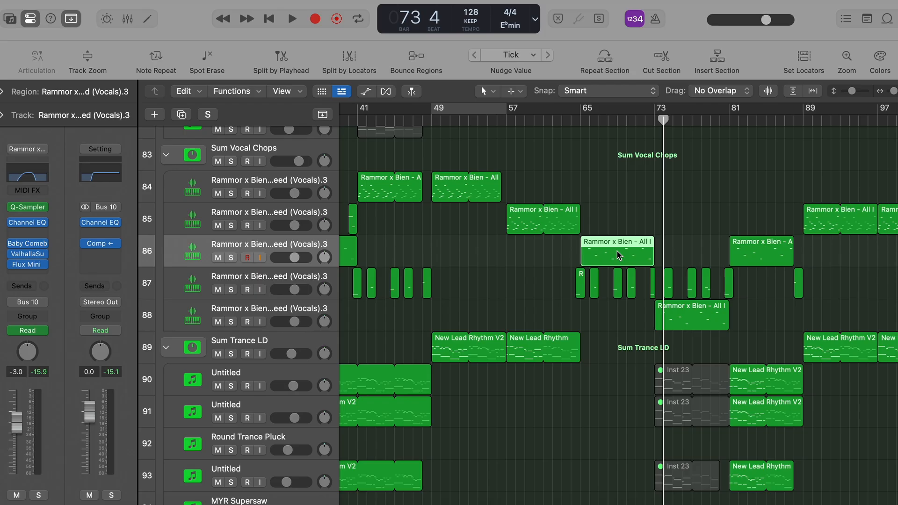
Play the transition from bar 72 into the break at bar 73, then stop playback
scroll(618, 255, "down", 6)
scroll(618, 255, "up", 3)
scroll(617, 255, "right", 1)
left_click(616, 119)
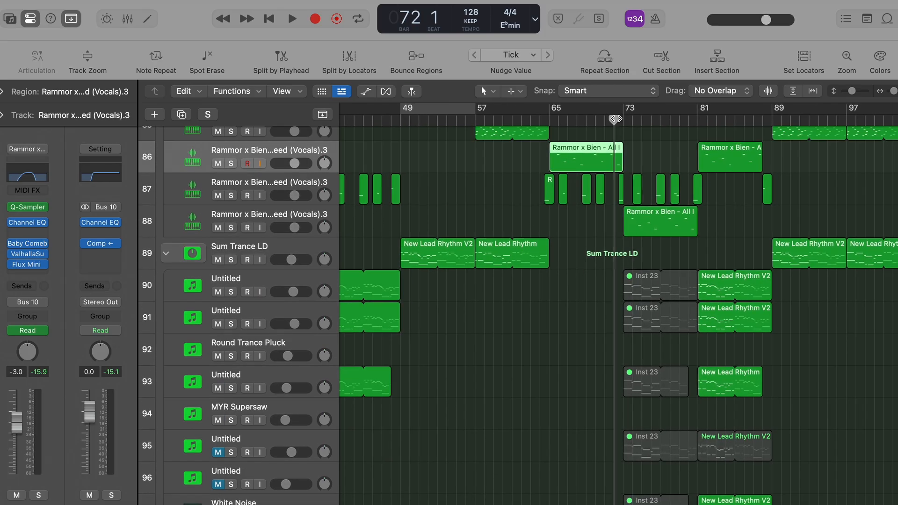
key("space")
scroll(616, 119, "up", 3)
scroll(617, 119, "right", 2)
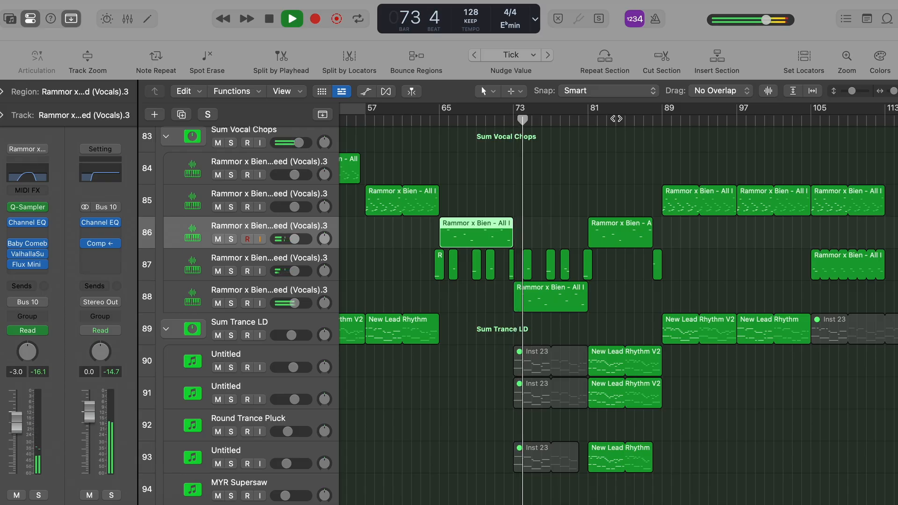
scroll(617, 119, "up", 10)
scroll(617, 118, "up", 20)
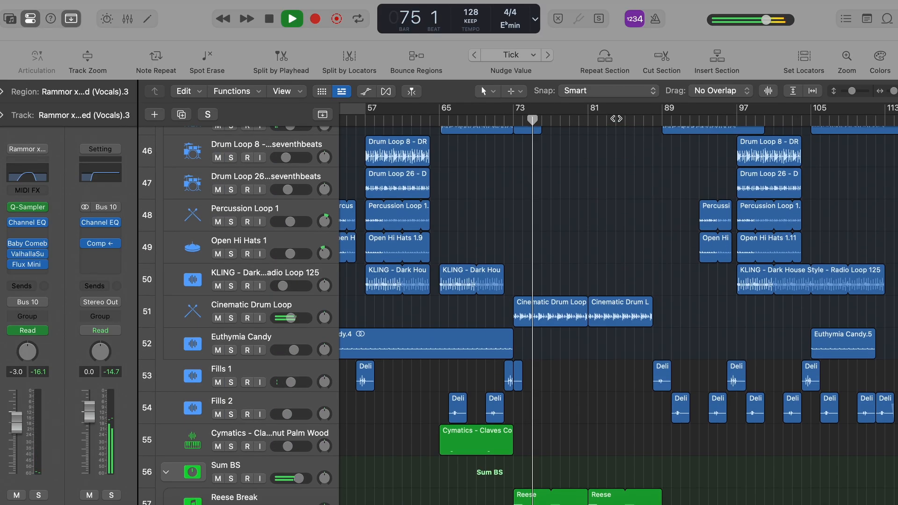
key("space")
Select the break's vocal regions around bar 73 on tracks 23 to 27 and move the playhead to bar 73
scroll(617, 119, "up", 2)
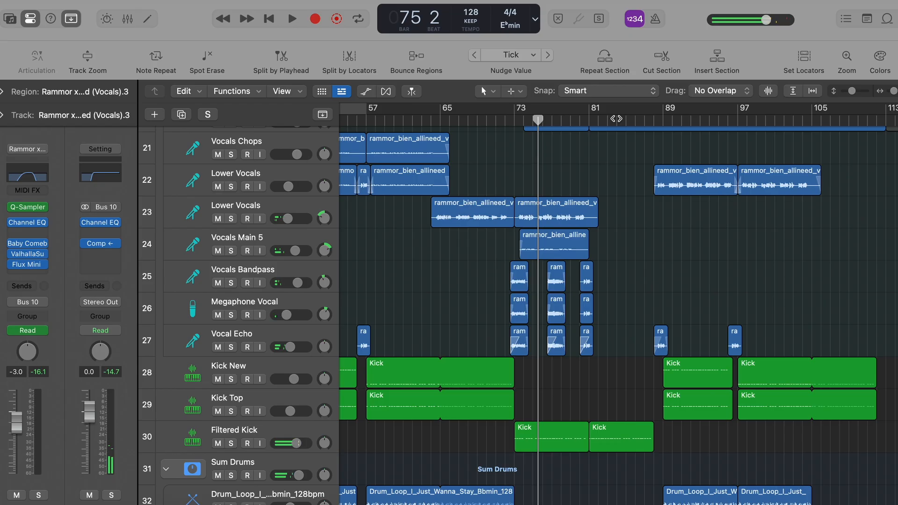
scroll(617, 263, "up", 8)
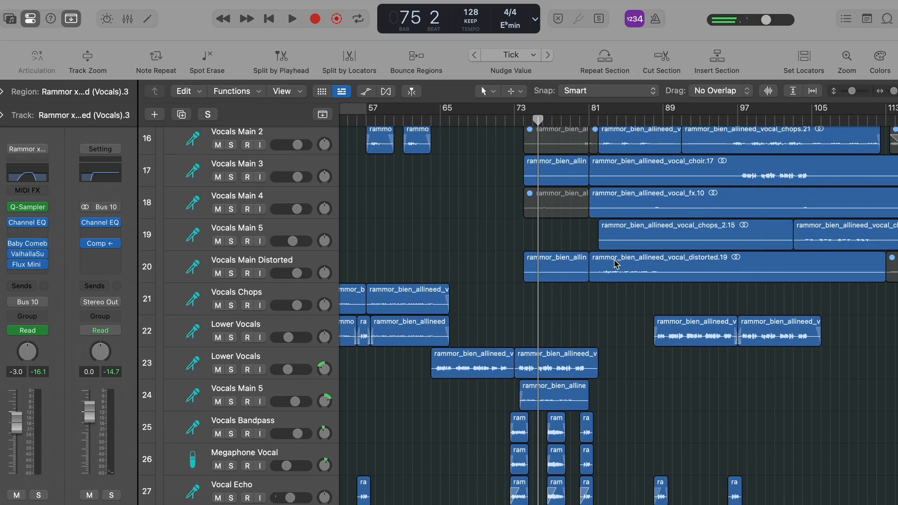
scroll(616, 264, "up", 5)
scroll(613, 262, "down", 8)
left_click_drag(656, 263, 516, 398)
left_click(521, 121)
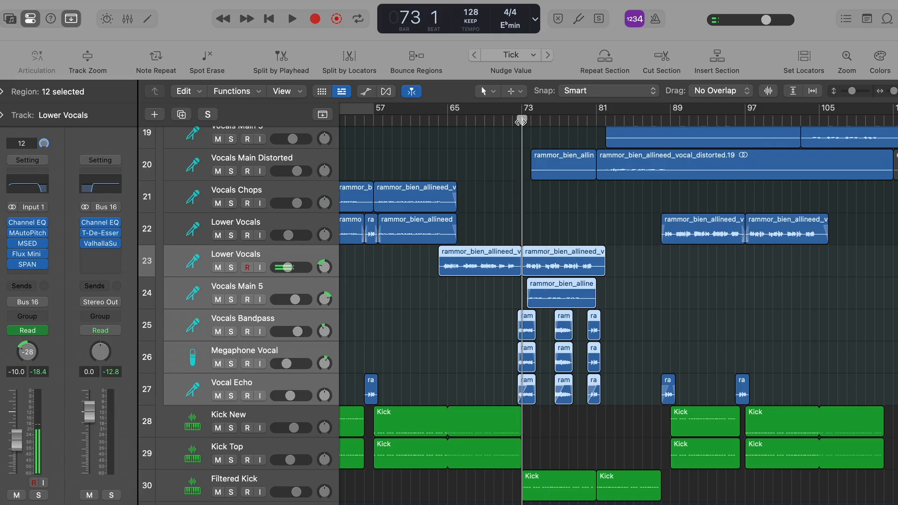
Move the playhead to bar 72 and step through the channel strips from Lower Vocals on track 23 to Megaphone Vocal
left_click(513, 121)
left_click(278, 252)
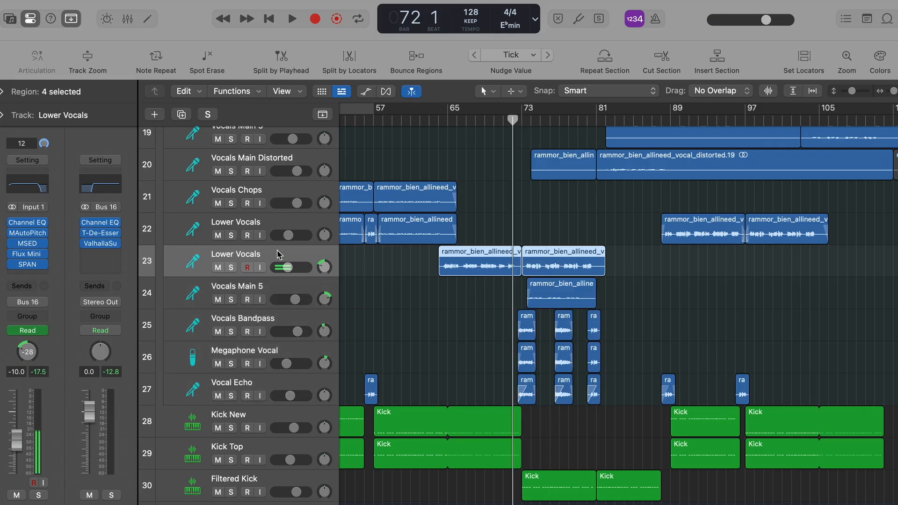
key("Down")
key("Down")
key("Down")
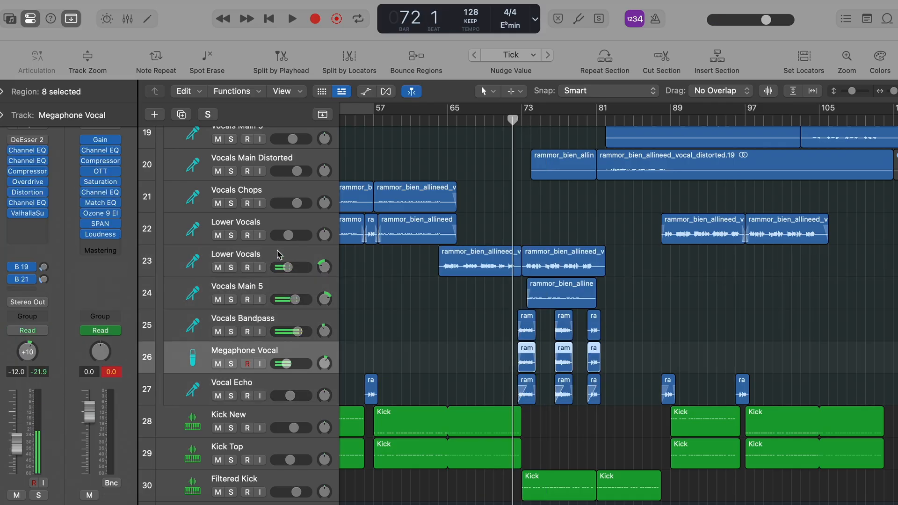
Audition the vocal tracks 23 to 27 soloed from bar 72, then clear the solos and stop playback
key("space")
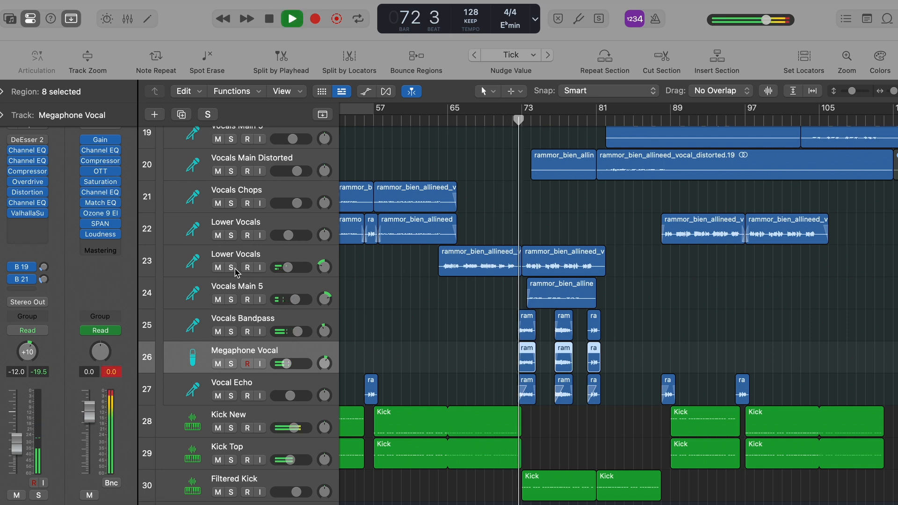
left_click(231, 364)
left_click(234, 396)
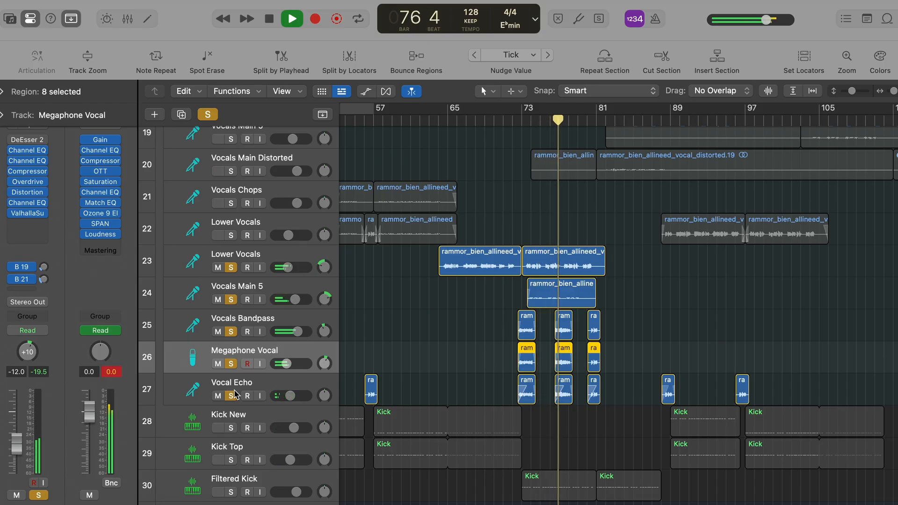
left_click(208, 114)
key("space")
Play from bar 72, select the Filtered Kick region at bar 73, and examine its AutoFilter settings before closing the plug-in
scroll(450, 177, "down", 5)
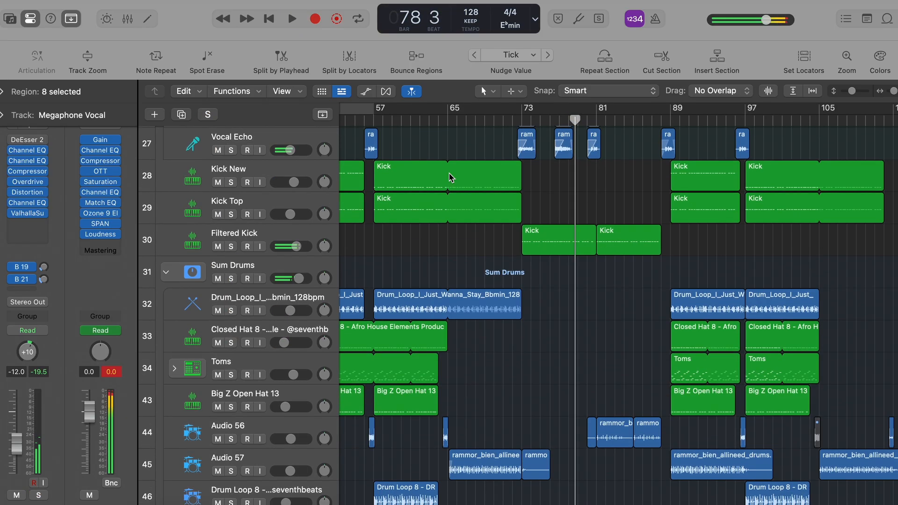
left_click(523, 122)
key("comma")
key("space")
left_click(539, 248)
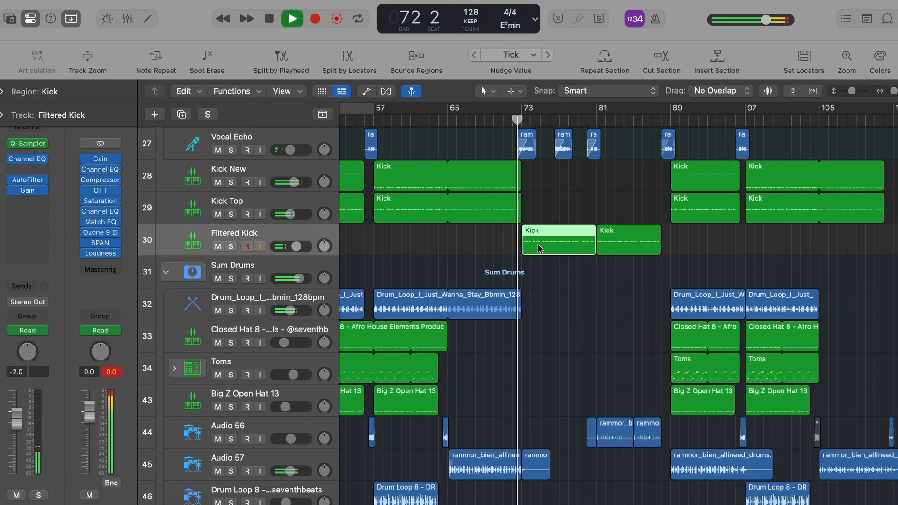
left_click(34, 181)
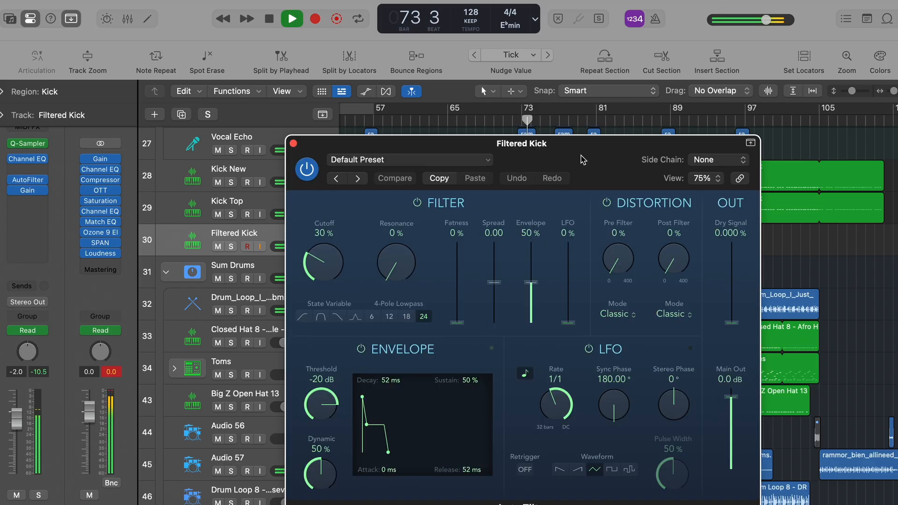
left_click_drag(582, 160, 582, 84)
left_click(293, 67)
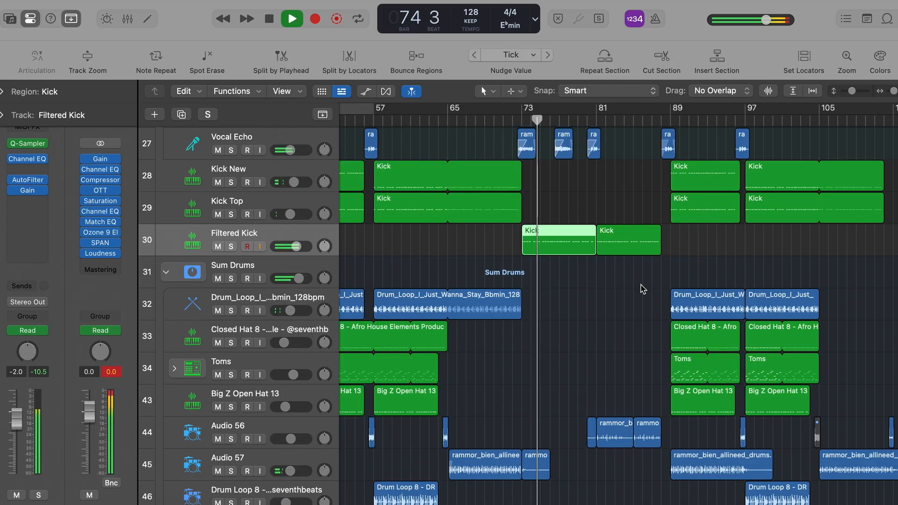
Audition the Cinematic Drum Loop soloed and examine its Channel EQ, then close the plug-in and end the solo
scroll(602, 291, "down", 12)
scroll(604, 305, "up", 1)
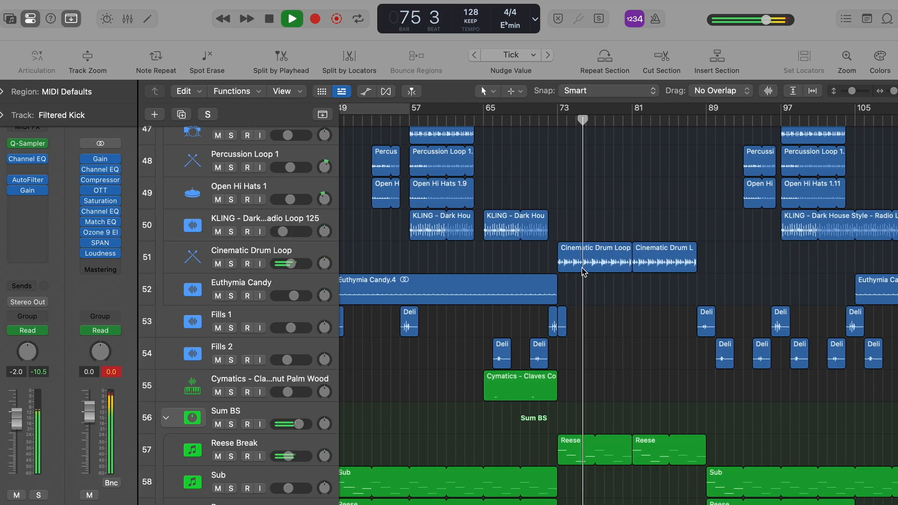
left_click(583, 272)
key("s")
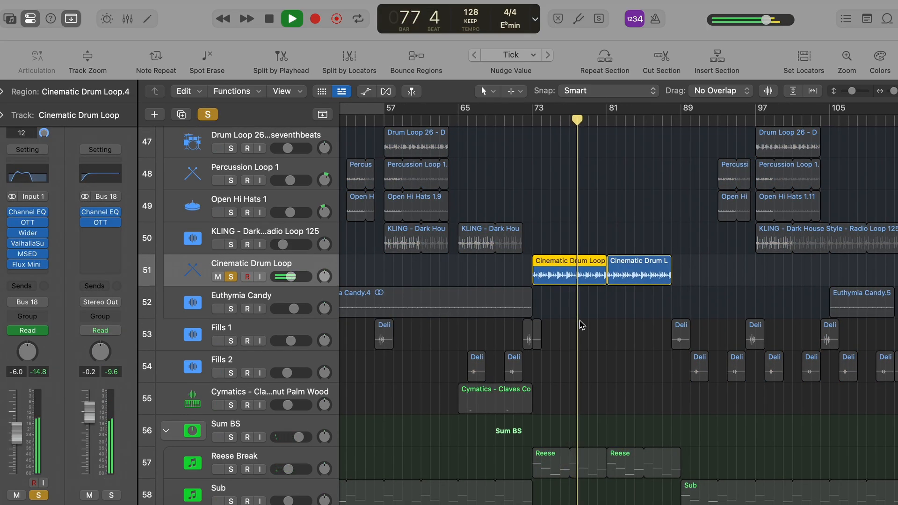
left_click(32, 177)
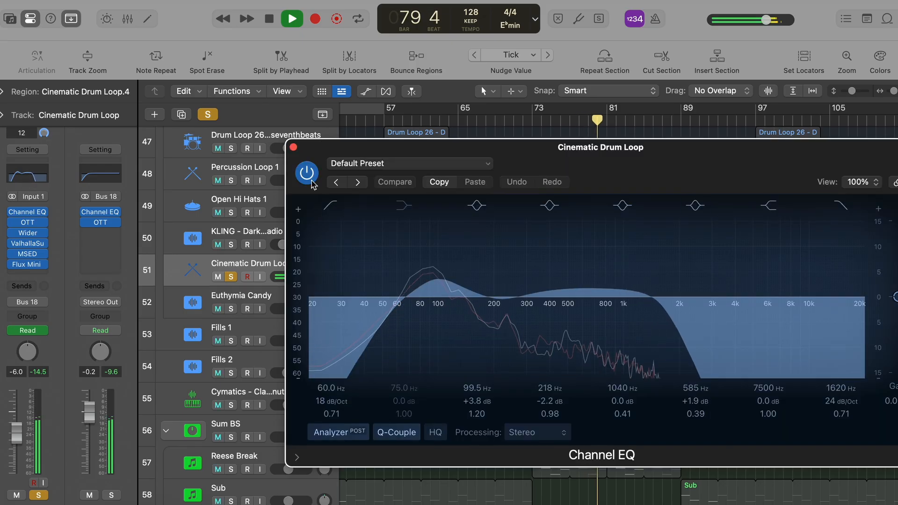
left_click(293, 147)
key("s")
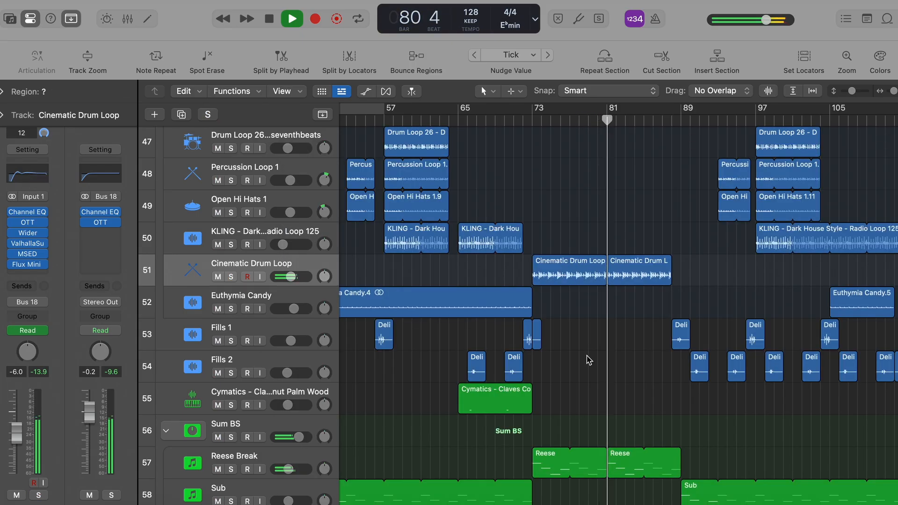
Replay the break from just before bar 73 while examining the synth, Sum Top Layer and Sum Vocal Chops tracks
left_click(589, 360)
scroll(581, 351, "down", 10)
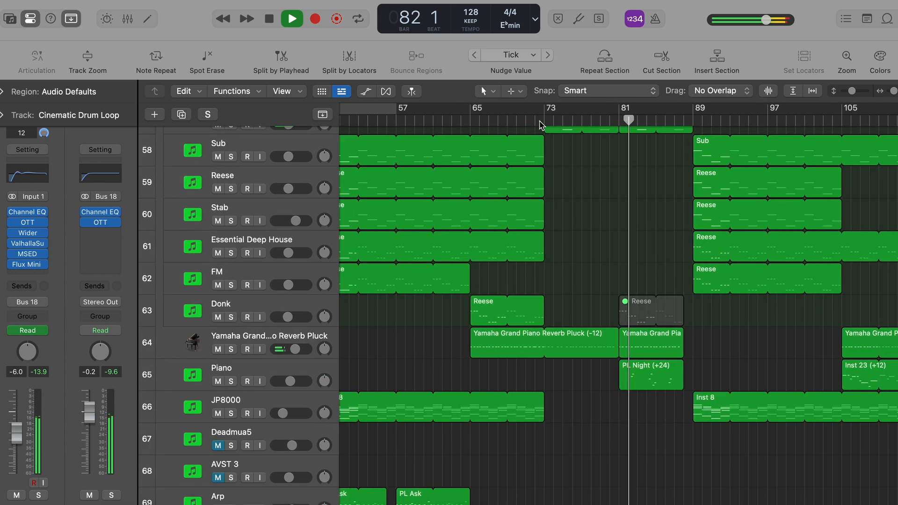
left_click(541, 122)
scroll(609, 234, "down", 10)
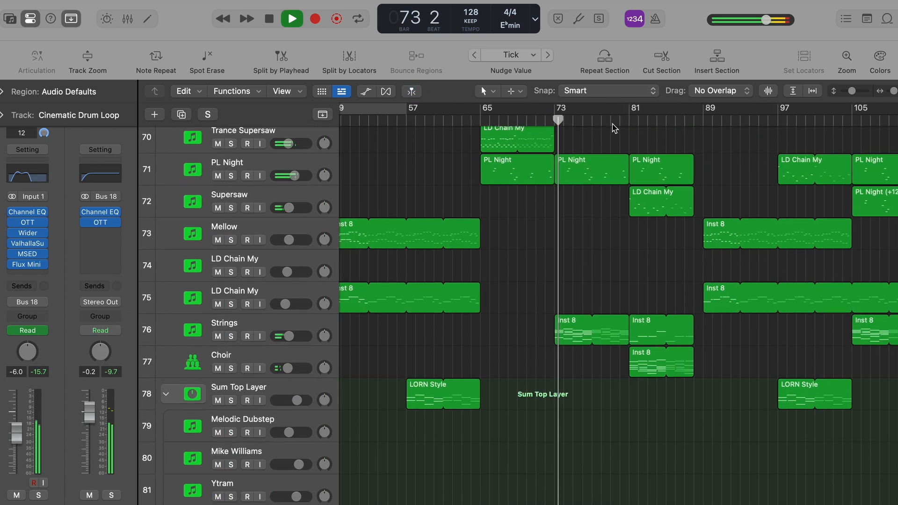
scroll(616, 124, "right", 2)
scroll(617, 124, "down", 5)
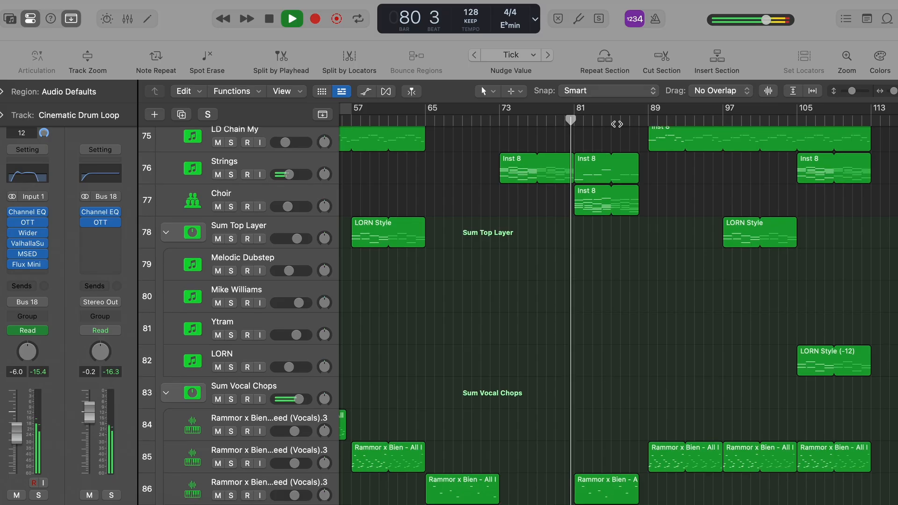
scroll(617, 124, "down", 7)
scroll(616, 124, "down", 3)
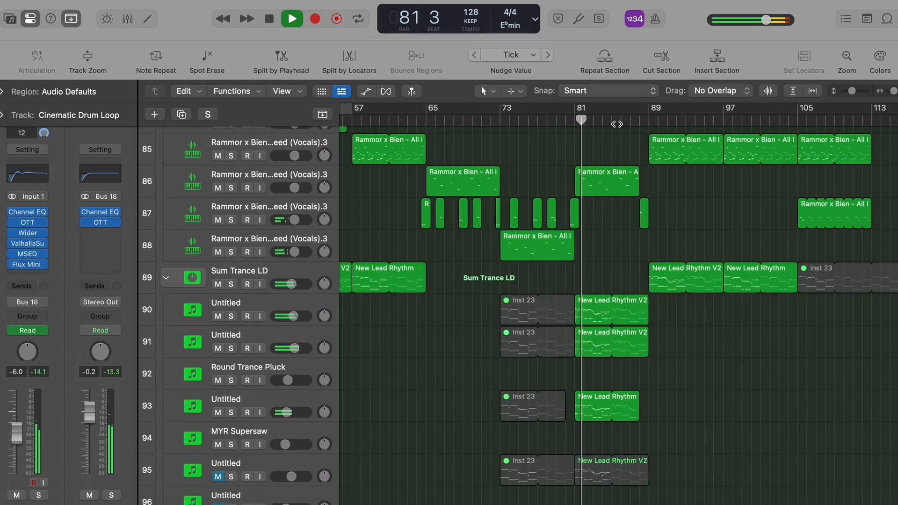
Examine the Sum Trance LD and Sum LD tracks from bar 81 during playback, briefly toggling the automation display
key("a")
scroll(655, 182, "down", 3)
scroll(659, 186, "left", 1)
key("a")
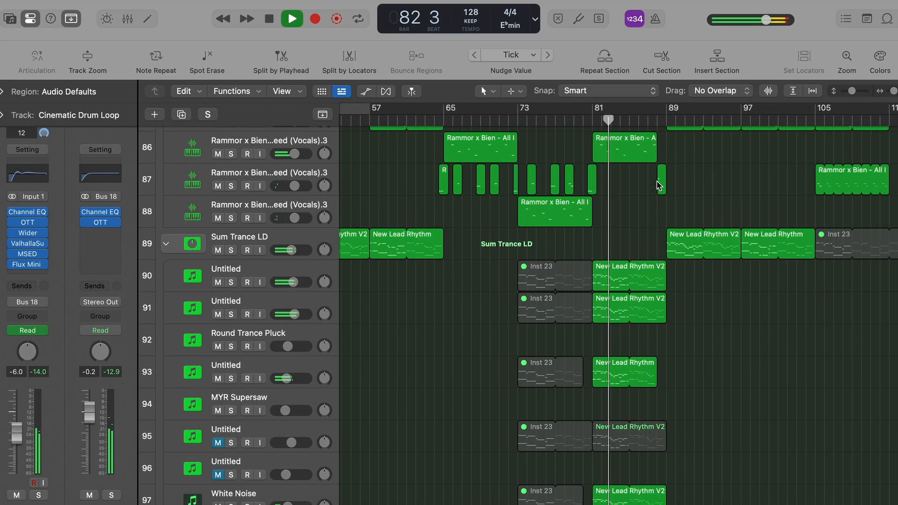
scroll(659, 186, "down", 6)
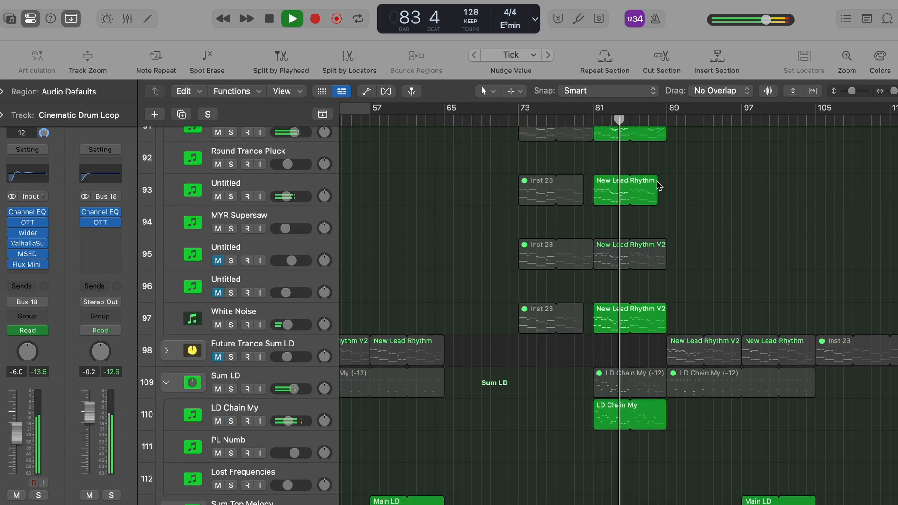
scroll(659, 185, "down", 5)
scroll(659, 186, "up", 8)
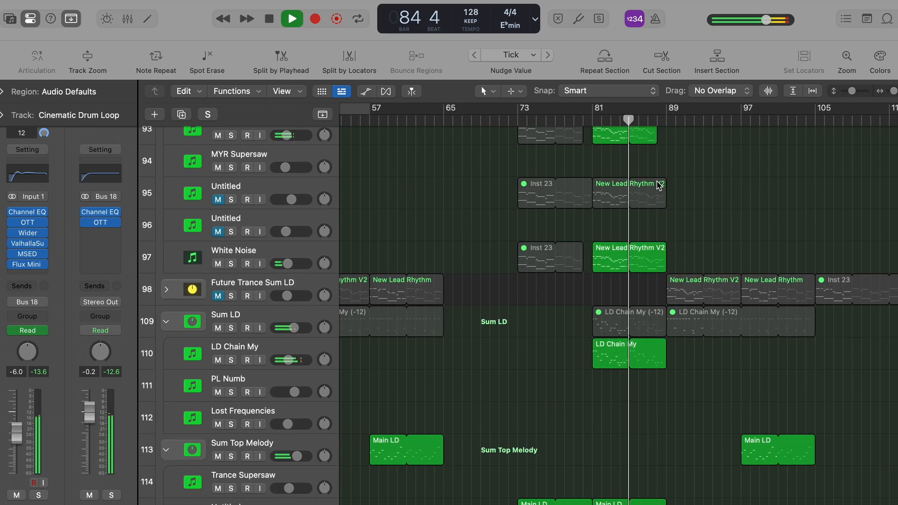
Follow the vocal chop, synth and Sum BS tracks through the build into bar 89, then stop playback
scroll(659, 186, "down", 2)
scroll(659, 186, "right", 2)
scroll(659, 185, "up", 9)
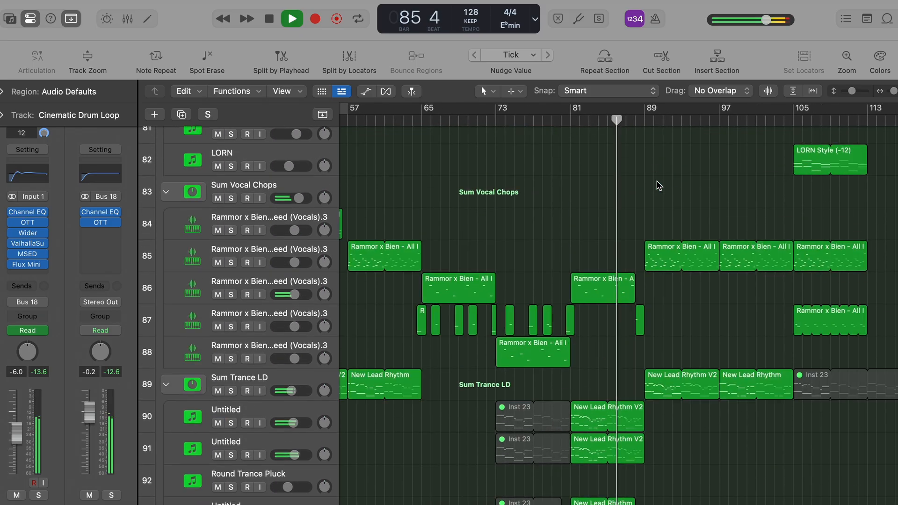
scroll(659, 186, "up", 10)
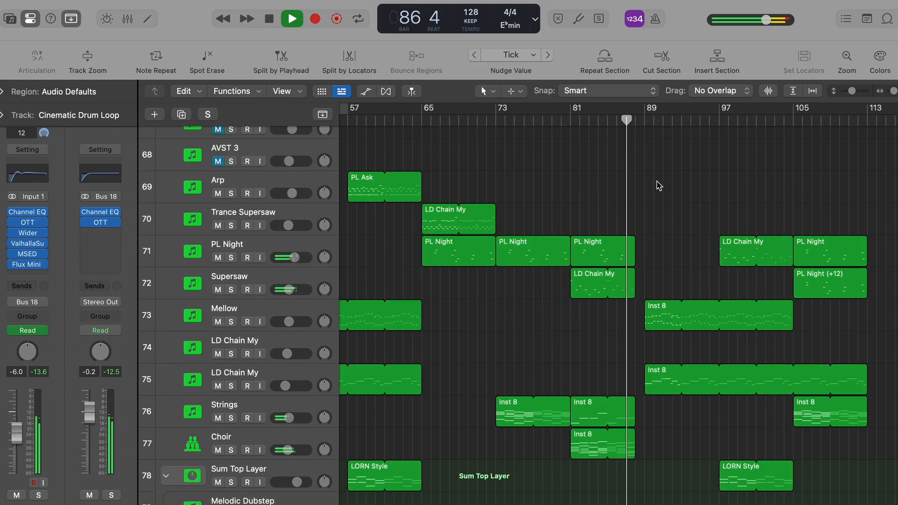
scroll(658, 186, "up", 10)
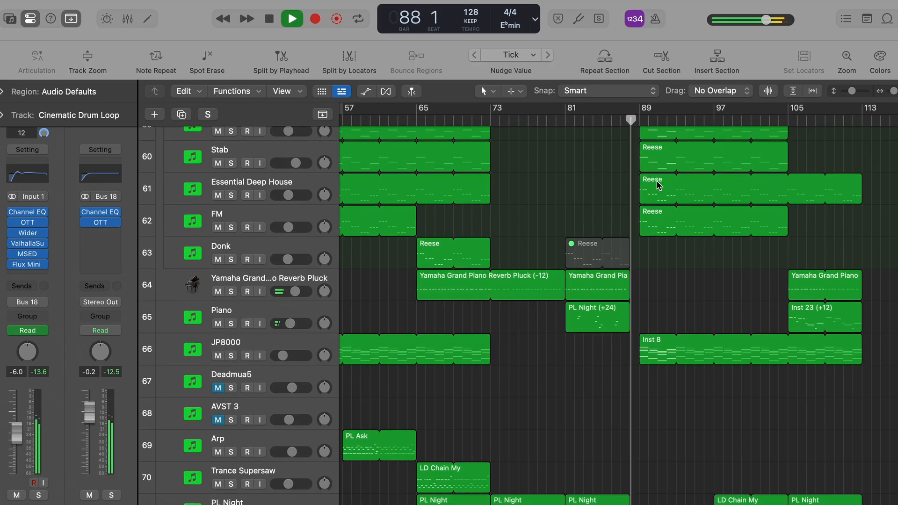
scroll(659, 186, "right", 2)
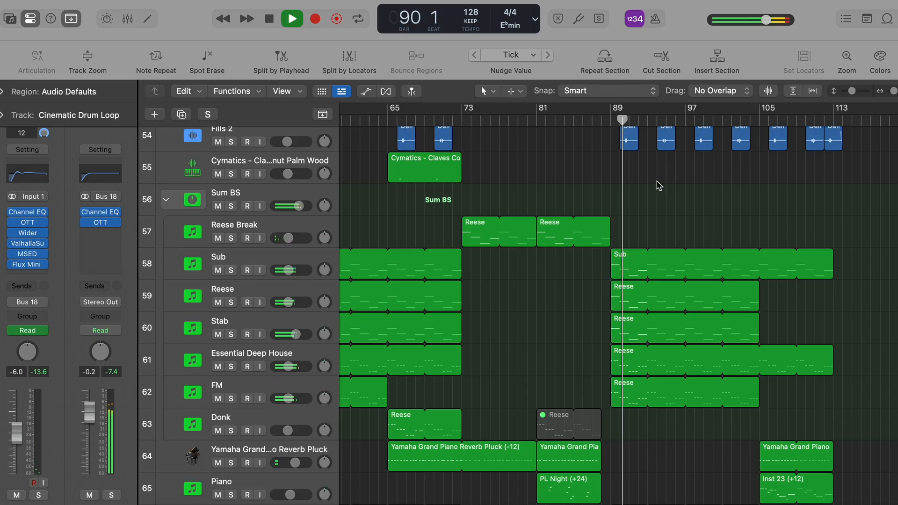
scroll(659, 186, "up", 5)
scroll(659, 186, "down", 11)
key("space")
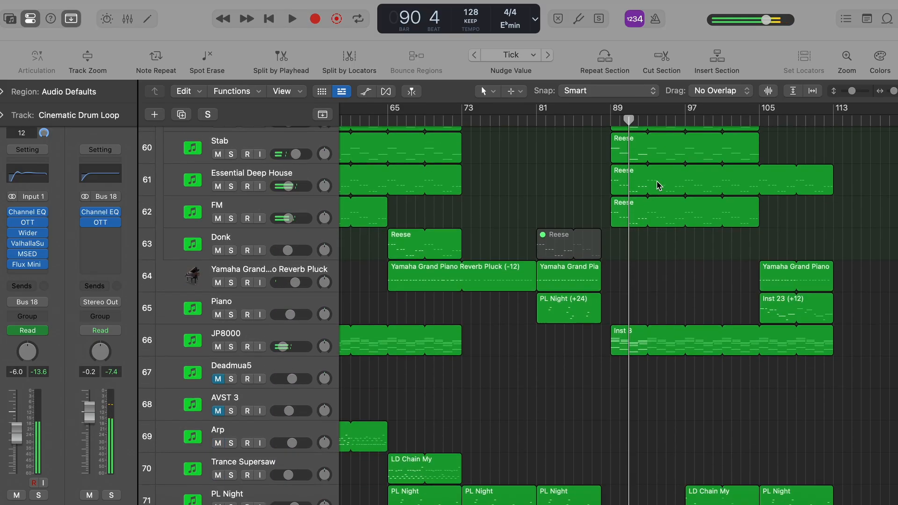
Show track automation and examine the curves on the Strings, Sum Top Layer, vocal chop and main vocal tracks
key("a")
scroll(659, 186, "down", 10)
scroll(659, 186, "left", 1)
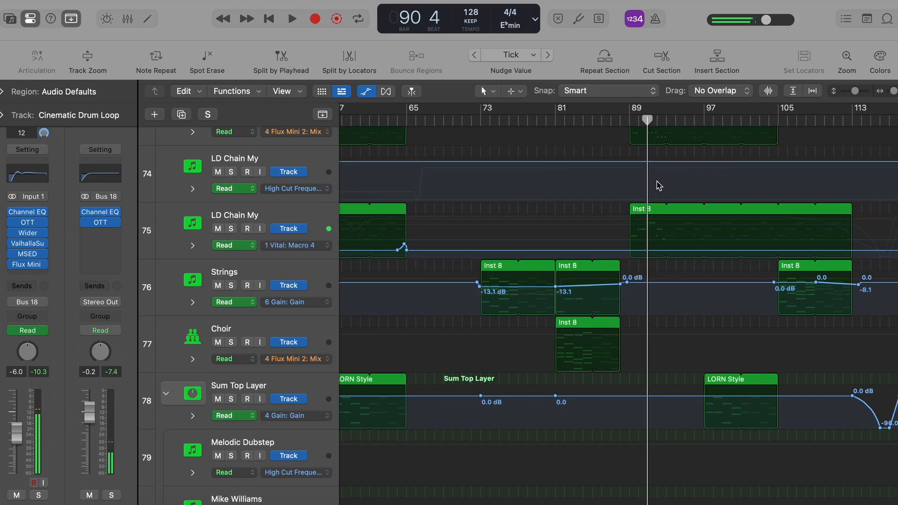
scroll(659, 185, "down", 9)
scroll(659, 186, "left", 1)
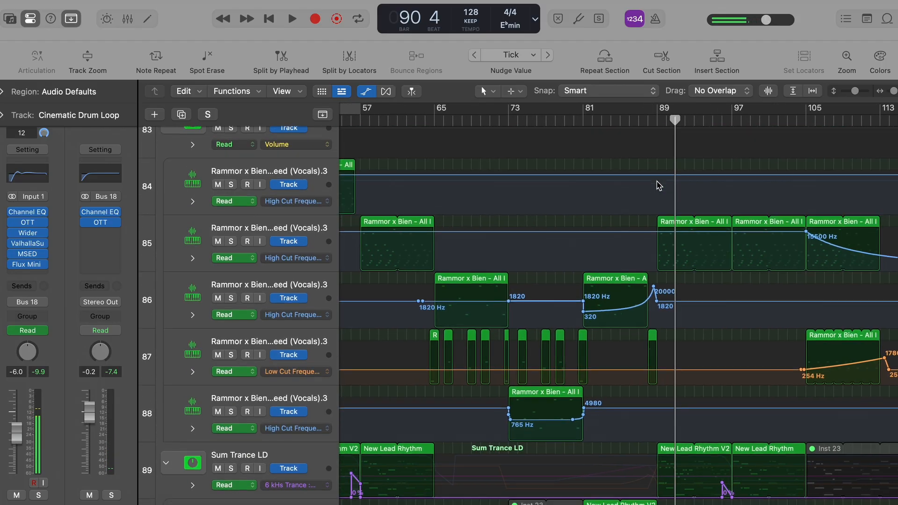
scroll(659, 186, "up", 20)
scroll(659, 186, "left", 1)
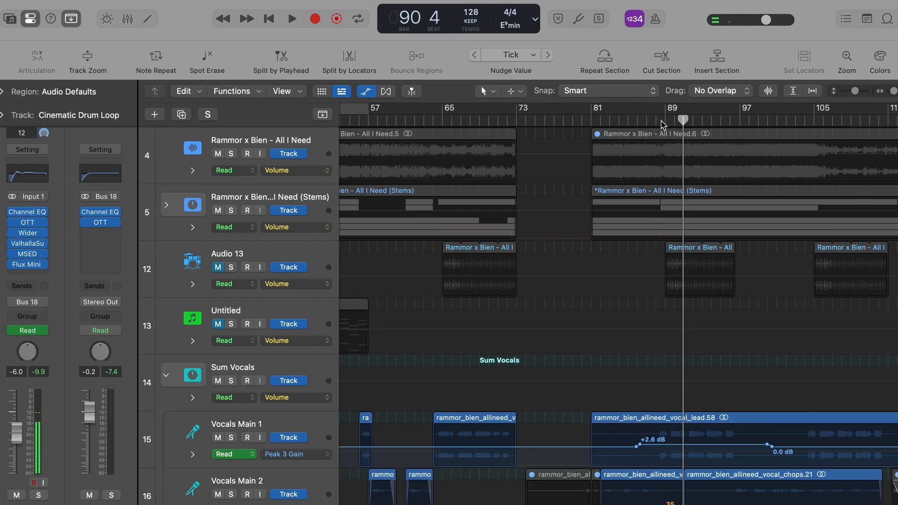
Play into bar 89 while viewing the Sum Vocals tracks, then hide the track automation
scroll(661, 120, "down", 3)
scroll(661, 120, "left", 1)
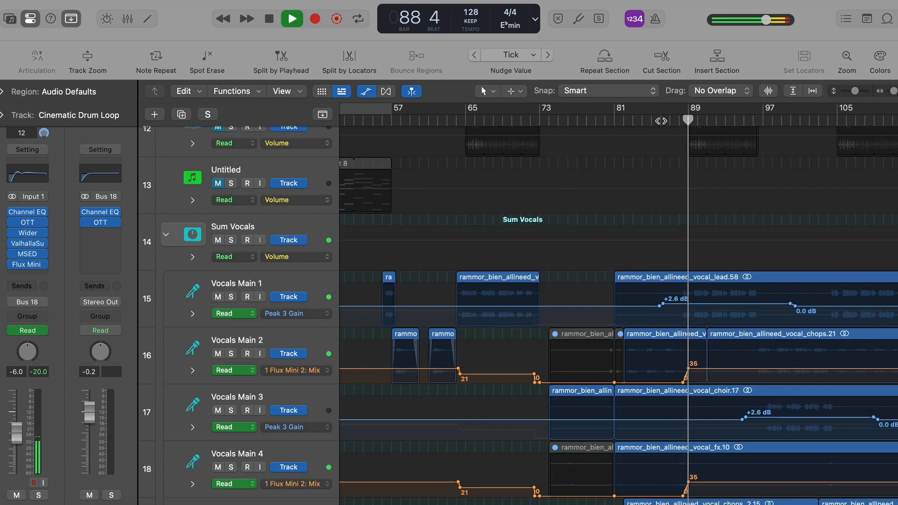
key("a")
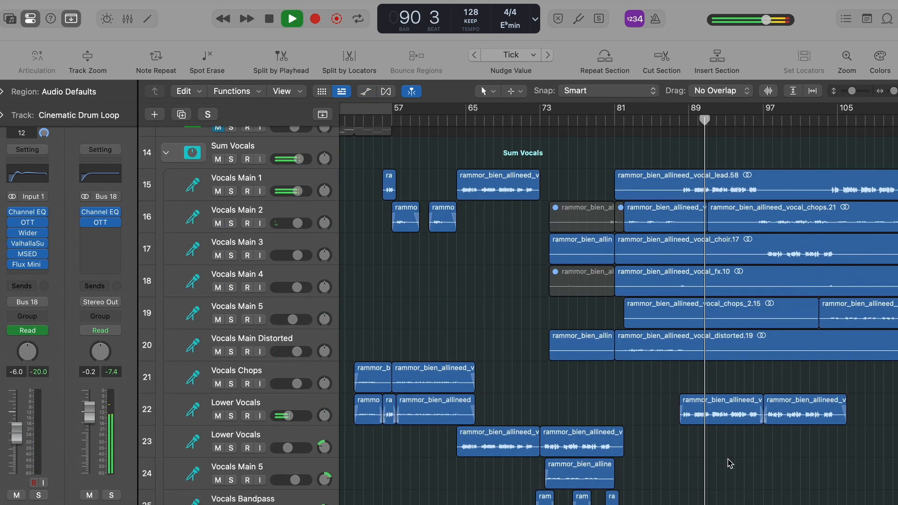
Play the drop from about bar 88 while following the tracks from Sum Vocals down to Sum Atmos
scroll(728, 464, "right", 5)
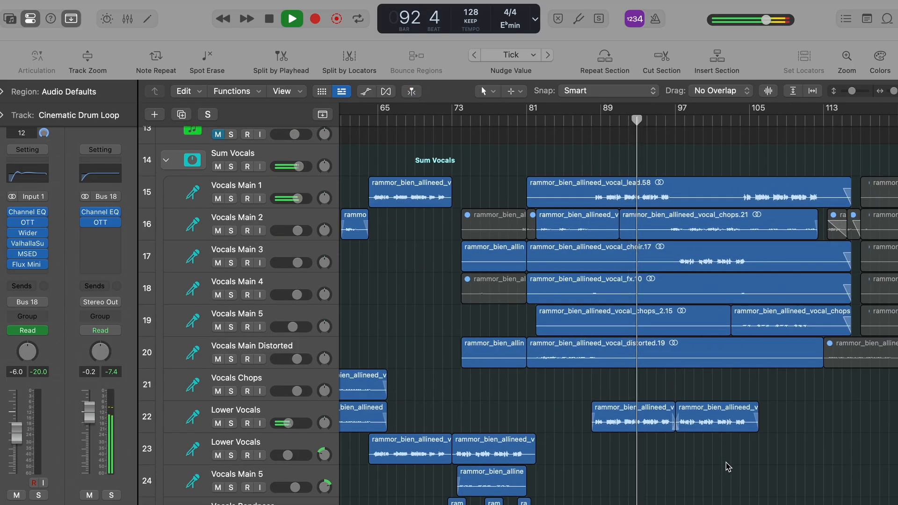
left_click(592, 121)
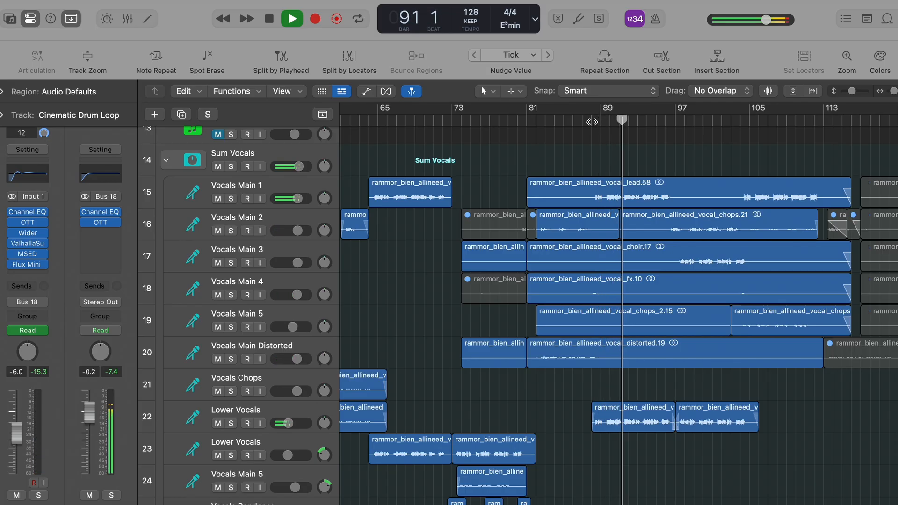
scroll(590, 452, "down", 20)
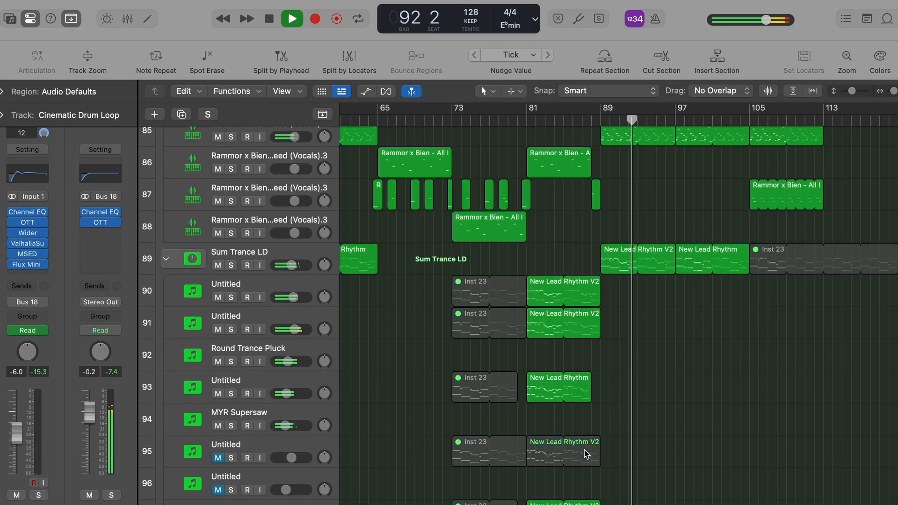
scroll(586, 453, "down", 20)
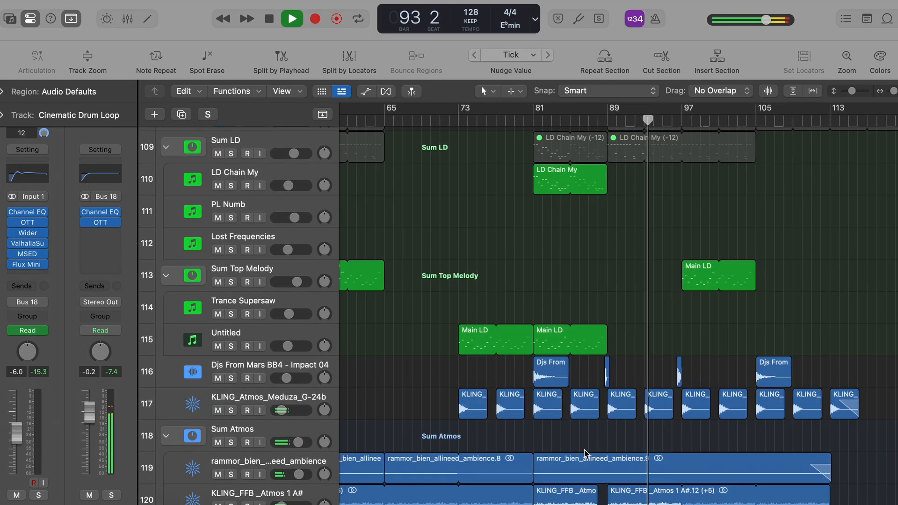
scroll(585, 453, "up", 20)
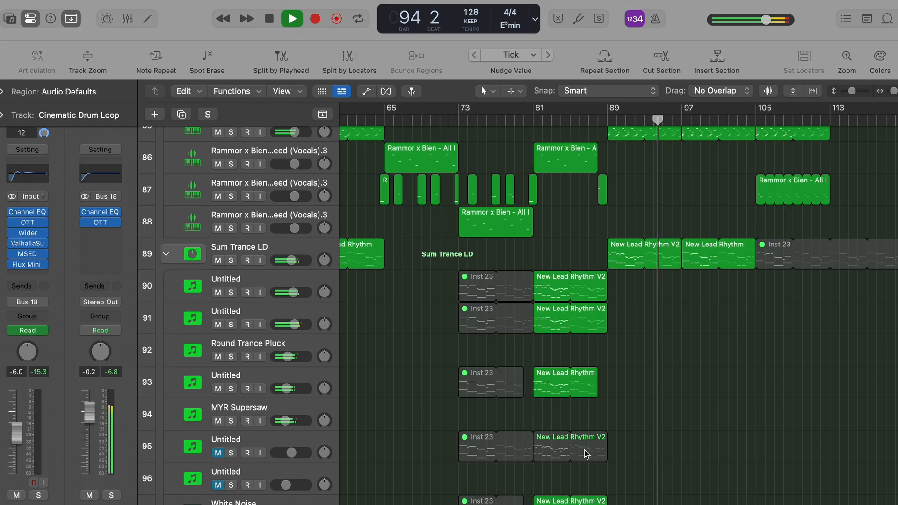
Show track automation, examine the cut-frequency curves on the Sum Vocal Chops tracks, and hide the automation again
scroll(586, 453, "up", 2)
key("a")
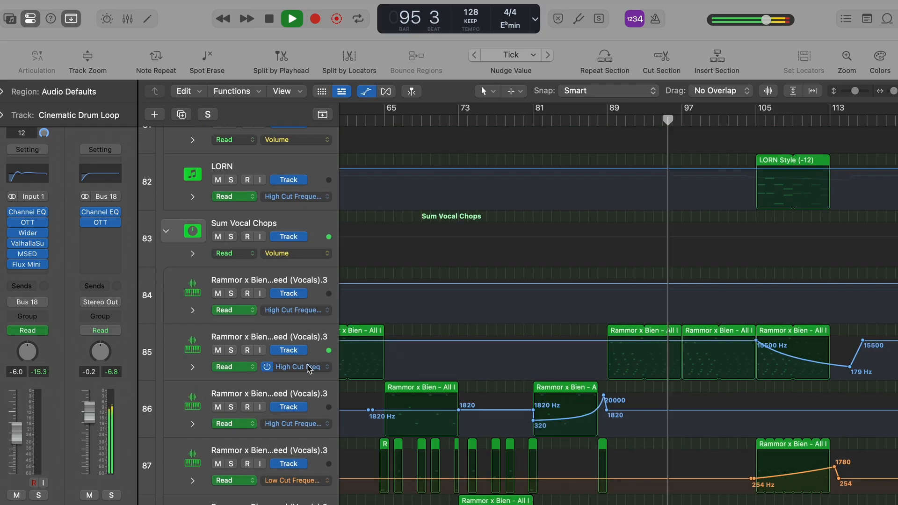
left_click(309, 368)
left_click(310, 368)
key("a")
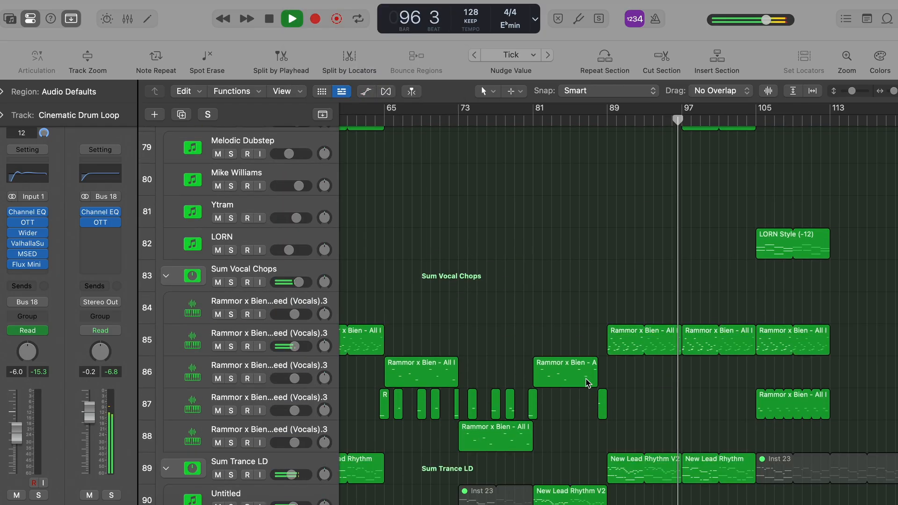
Examine the Sum Trance LD tracks, pause playback and restart it just before bar 97
scroll(589, 383, "down", 3)
scroll(588, 383, "down", 5)
key("space")
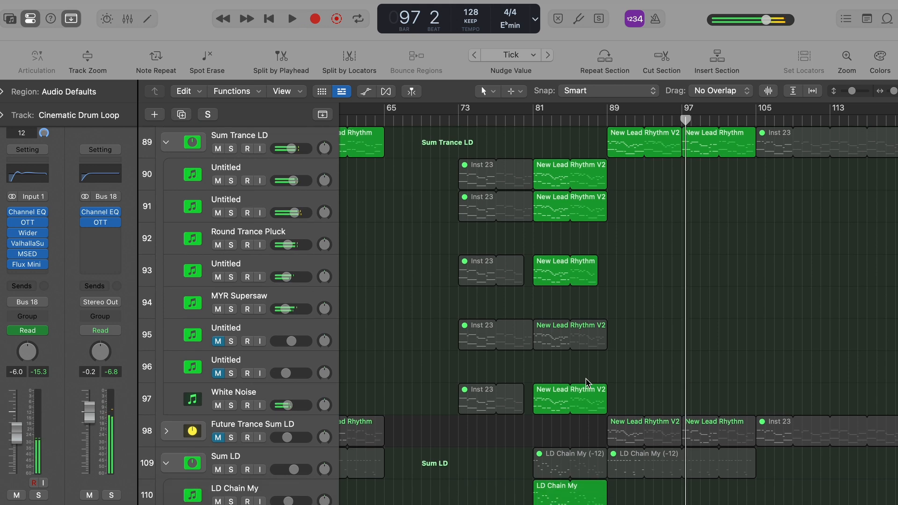
scroll(588, 381, "up", 3)
key("space")
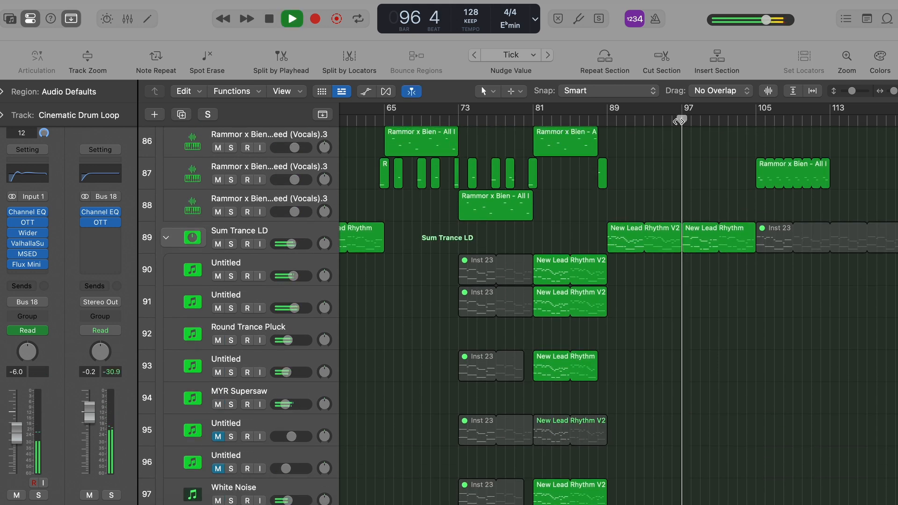
Audition the Main LD region on Sum Top Melody at bar 97 in solo, then clear the solo
scroll(683, 327, "down", 10)
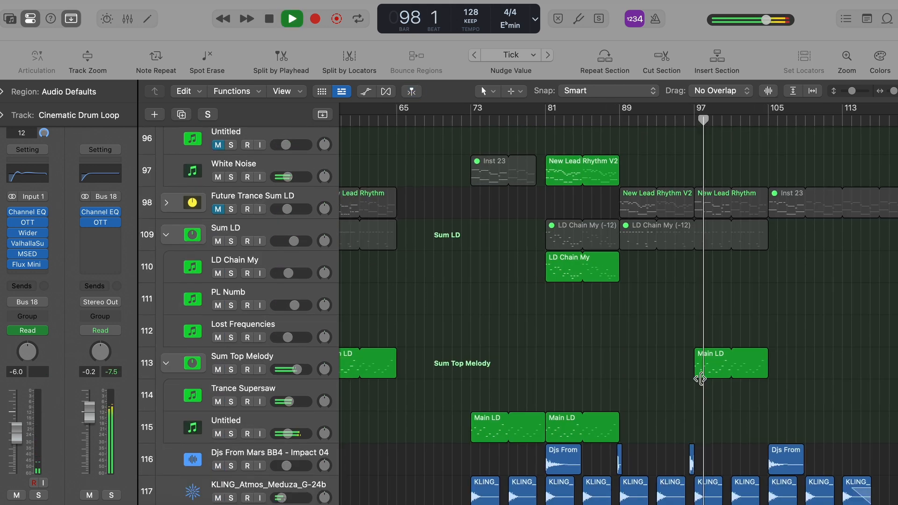
left_click(701, 379)
key("ctrl+s")
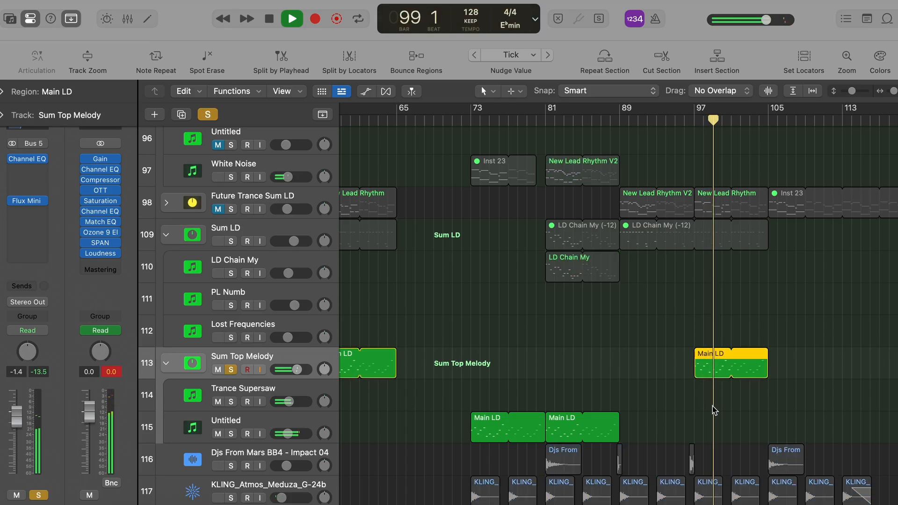
key("ctrl+s")
Follow the tracks up to Sum Top Layer, stop playback and solo the LORN Style region at bar 97
scroll(715, 411, "up", 10)
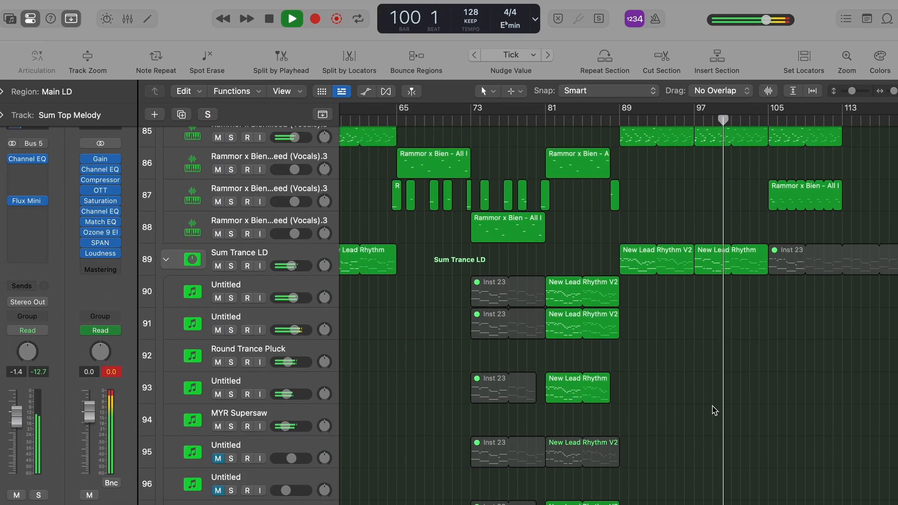
scroll(714, 411, "up", 5)
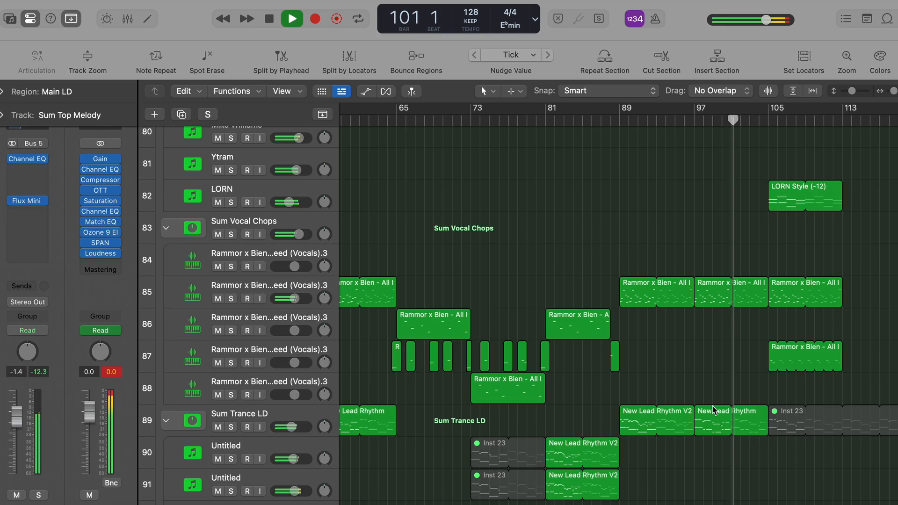
scroll(714, 411, "up", 9)
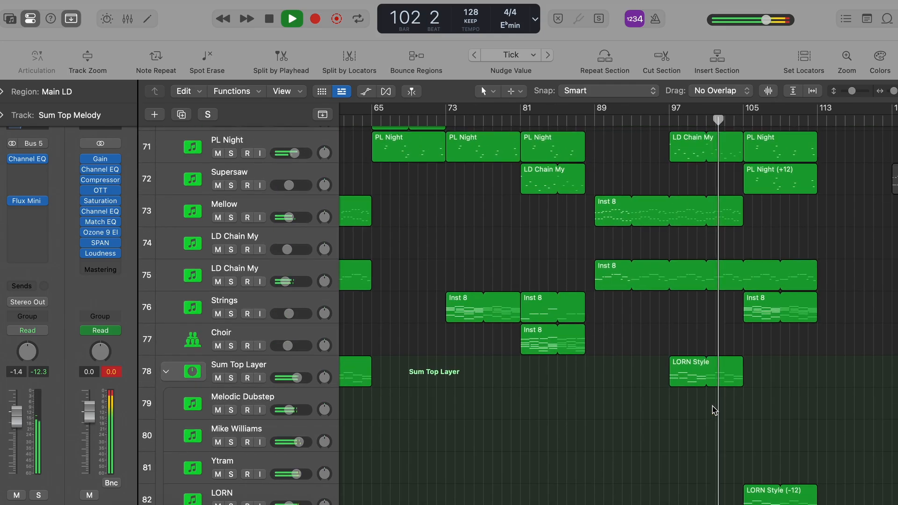
left_click(692, 382)
key("space")
key("ctrl+s")
key("super+Left")
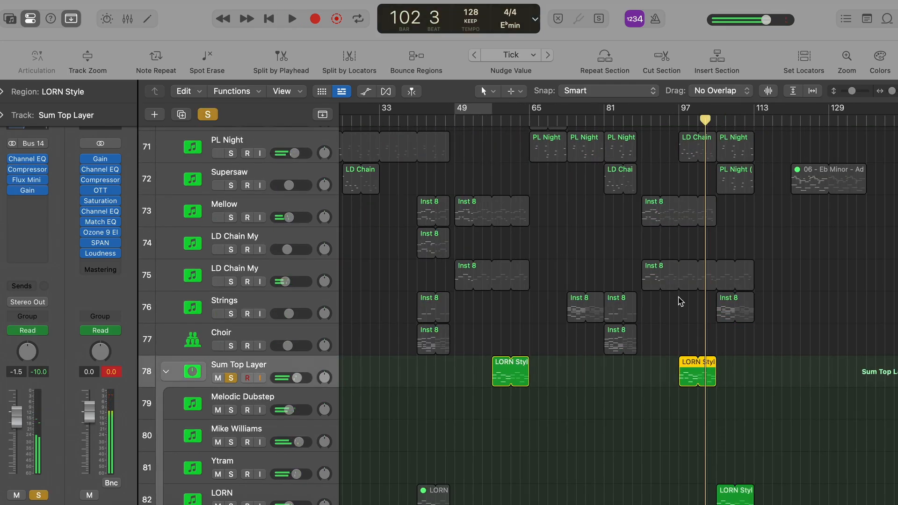
Play the soloed Sum Top Layer from bar 97 and dismiss the system overload alert
left_click(680, 122)
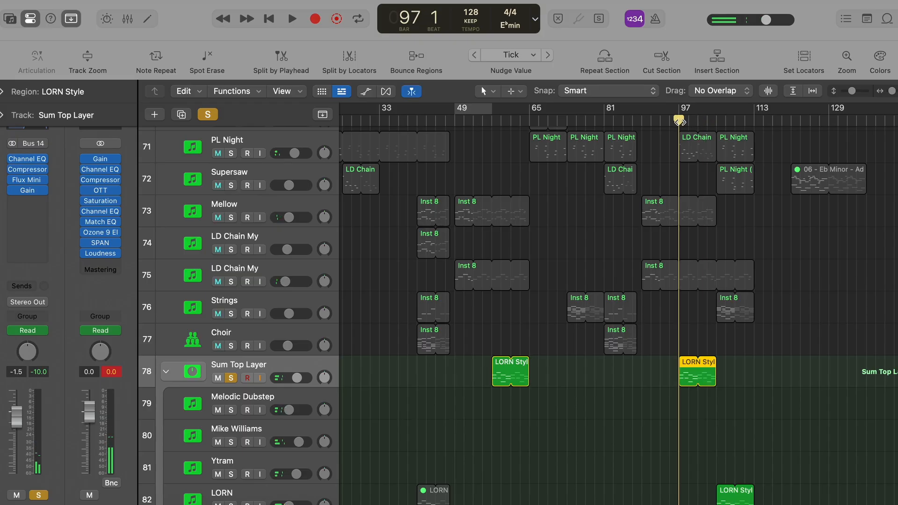
key("super+Right")
key("space")
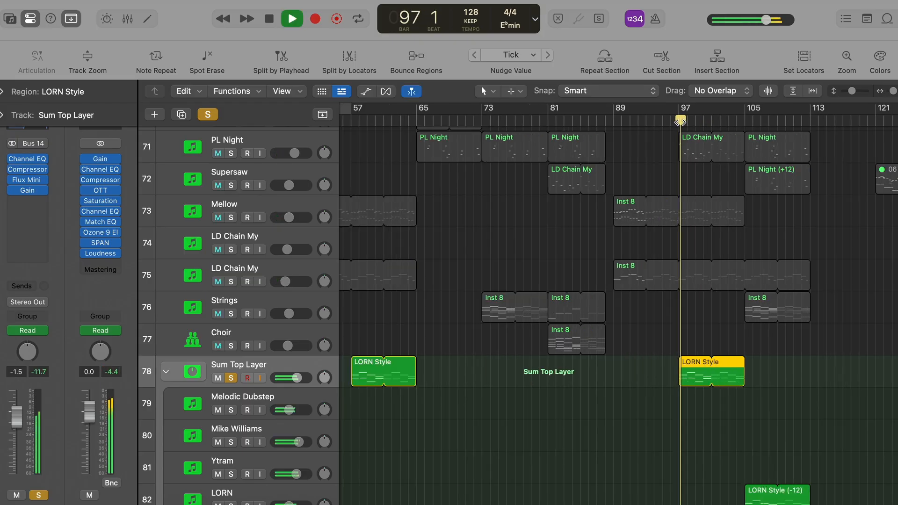
scroll(389, 435, "right", 2)
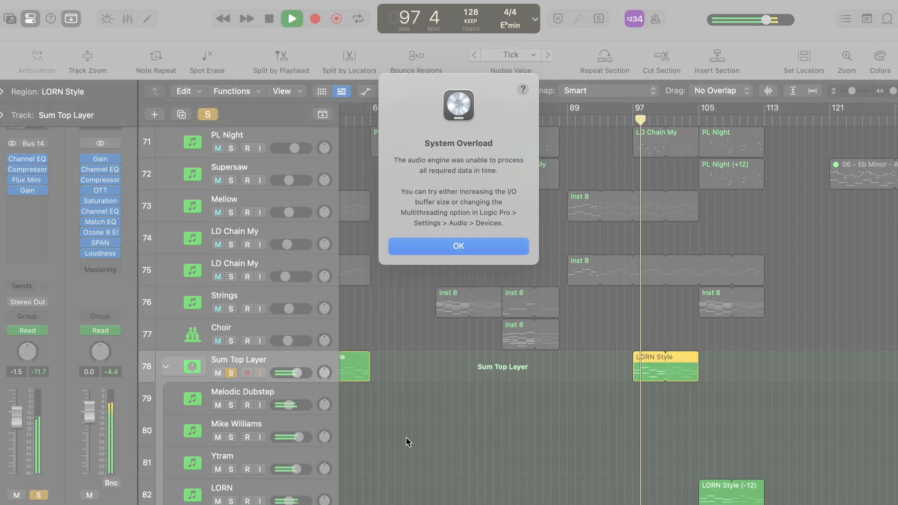
key("Return")
Inspect the second audio effect on the LORN track, then reselect Sum Top Layer and clear its solo
left_click(309, 487)
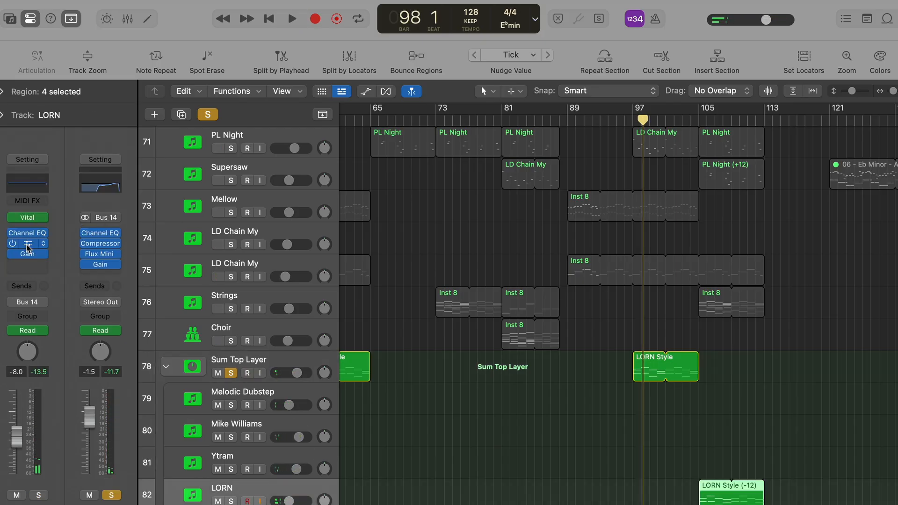
left_click(28, 244)
left_click(295, 146)
key("Up")
key("Up")
key("Up")
key("Up")
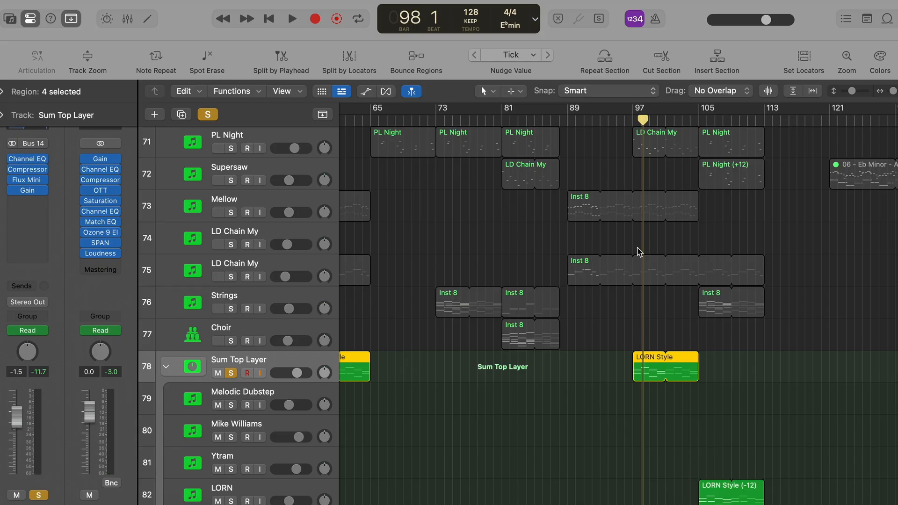
key("s")
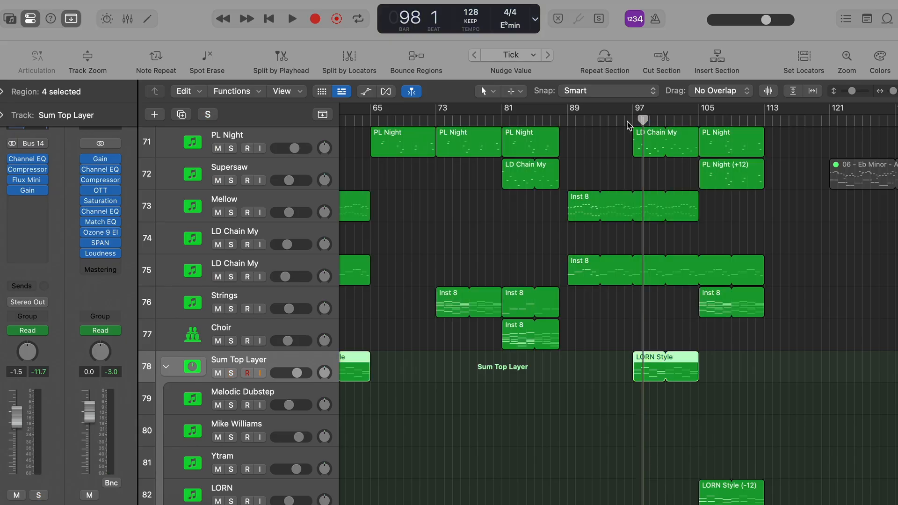
Play the section from bar 105 while examining the kick and Sum Drums tracks
left_click(627, 120)
scroll(660, 181, "right", 5)
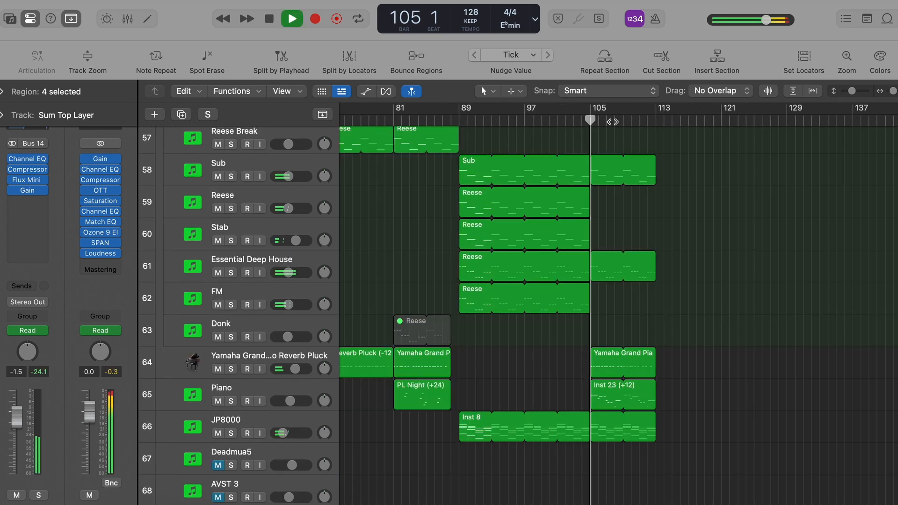
scroll(641, 213, "up", 5)
scroll(641, 213, "up", 15)
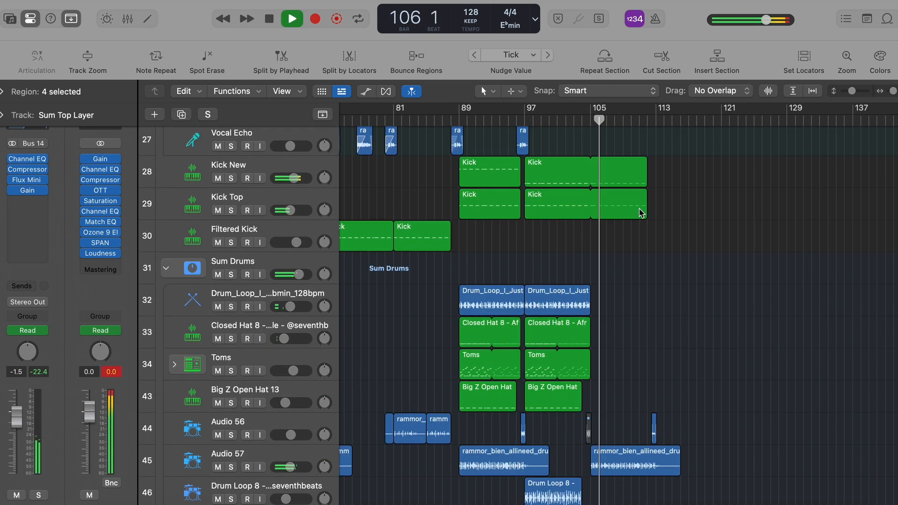
scroll(641, 213, "down", 3)
scroll(641, 213, "down", 4)
scroll(643, 211, "up", 1)
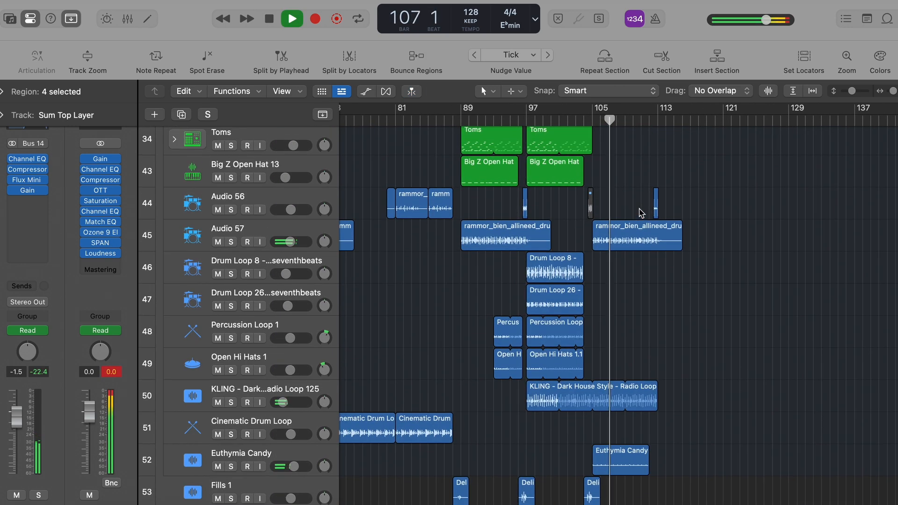
Audition the Audio 57 drum region in solo, then clear the solo and restart playback at bar 105
left_click(634, 231)
key("s")
scroll(632, 231, "down", 1)
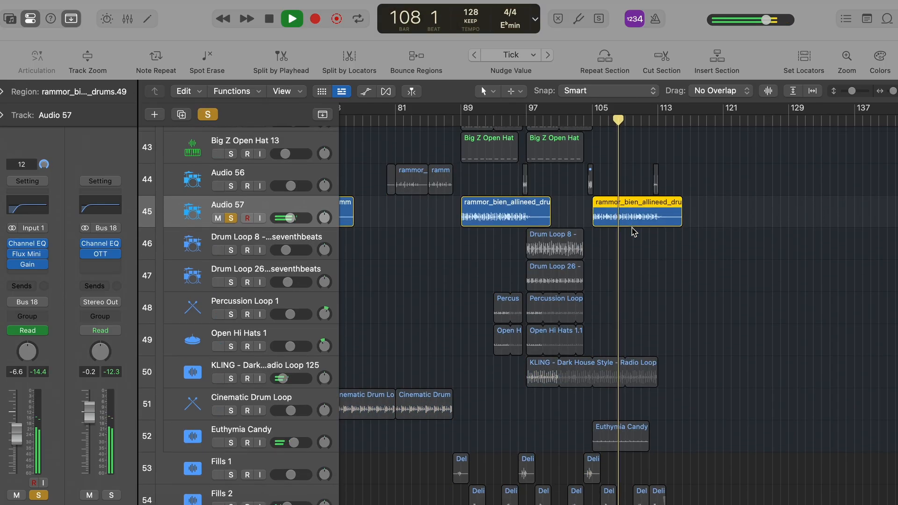
key("space")
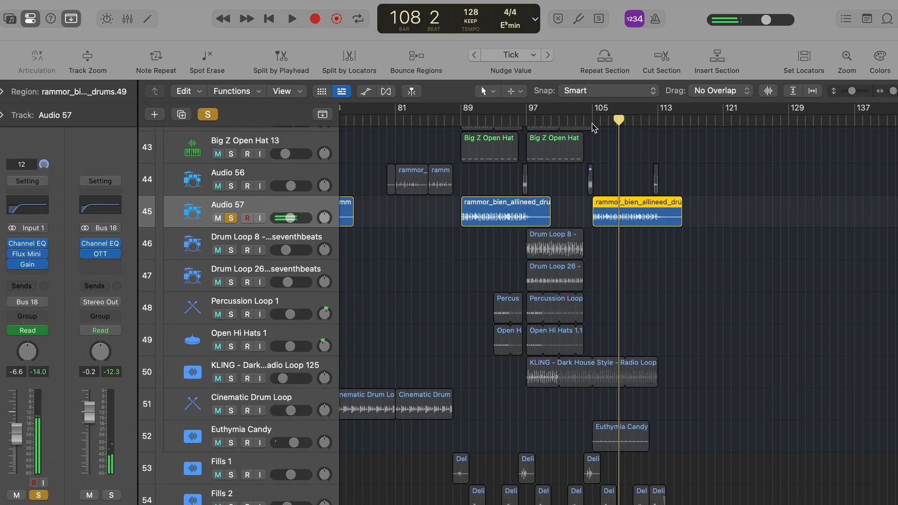
left_click(592, 120)
key("s")
key("space")
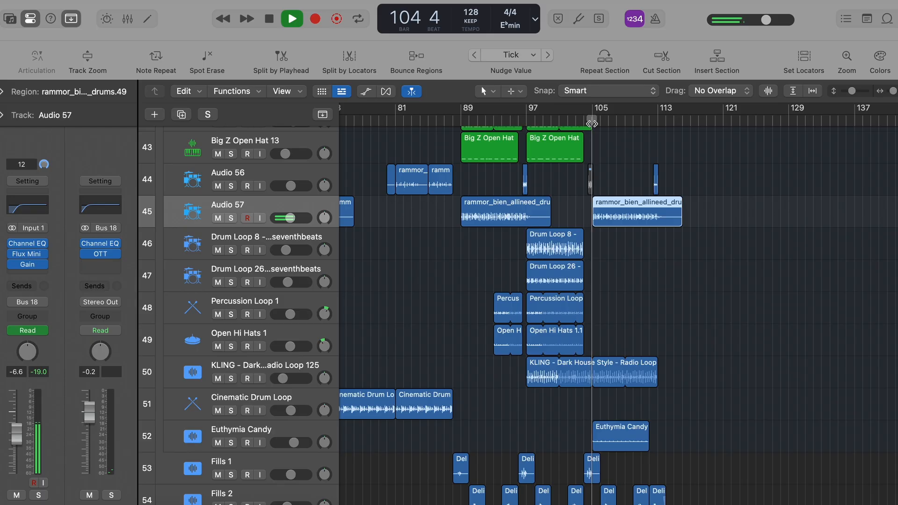
Audition the Sub and Essential Deep House bass regions together in solo, then clear the solo
scroll(672, 272, "down", 10)
left_click_drag(746, 160, 651, 316)
key("s")
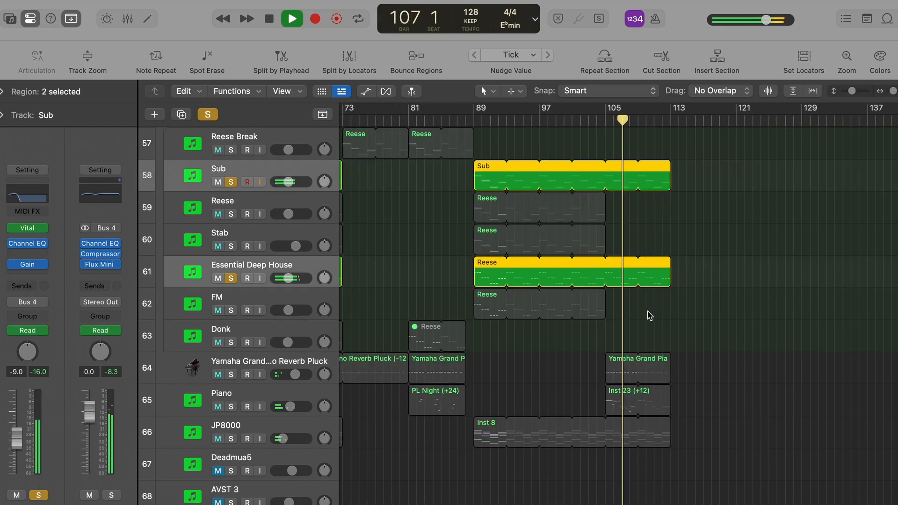
key("s")
Audition the Yamaha Grand reverb pluck and Piano regions at bar 105 in solo, then clear the solo
scroll(651, 314, "down", 3)
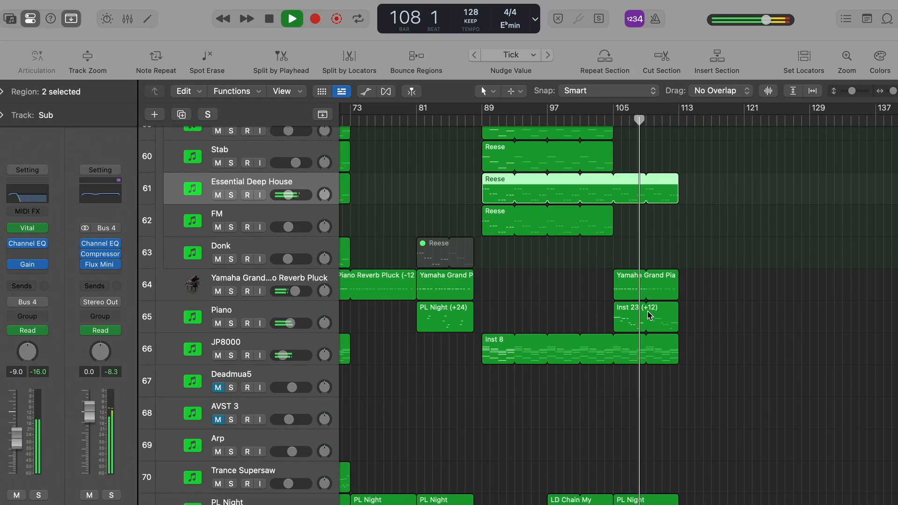
left_click_drag(663, 299, 632, 313)
key("s")
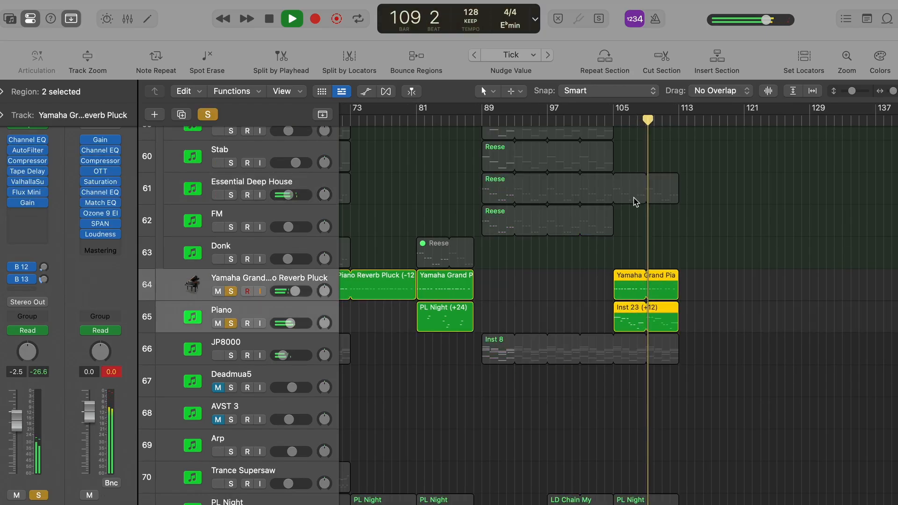
key("s")
Solo the Piano track's Inst 23 region, stop playback and inspect its notes in the Piano Roll
scroll(635, 199, "down", 3)
left_click_drag(590, 217, 708, 217)
key("s")
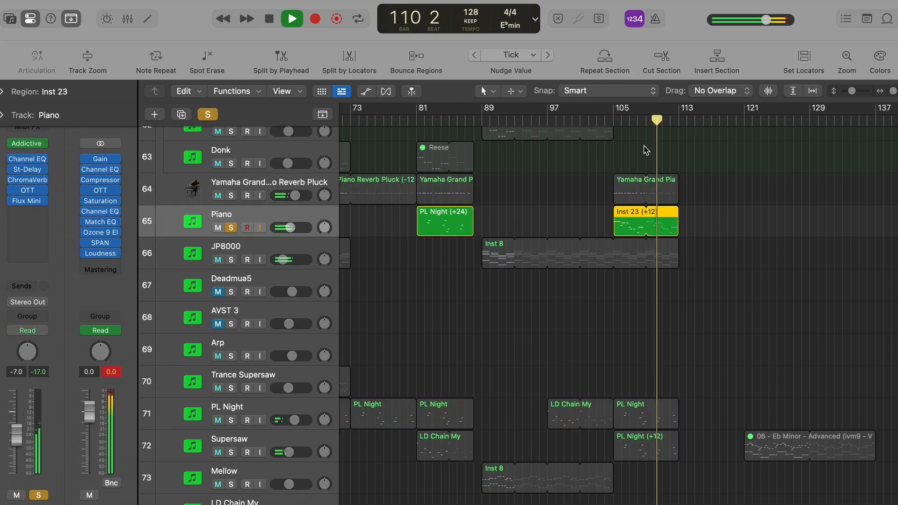
key("space")
double_click(629, 207)
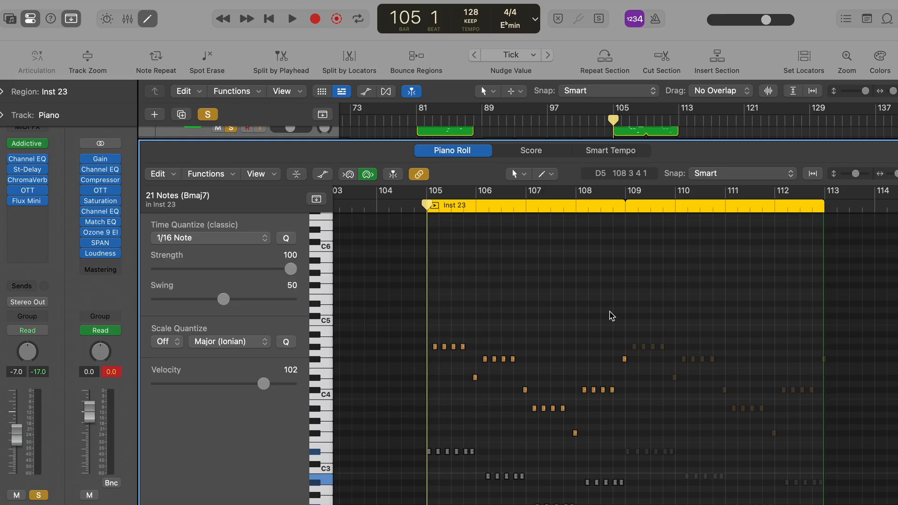
key("e")
Play from bar 105 with the Piano solo cleared, following the synth tracks down to Sum Vocal Chops
key("space")
left_click(210, 116)
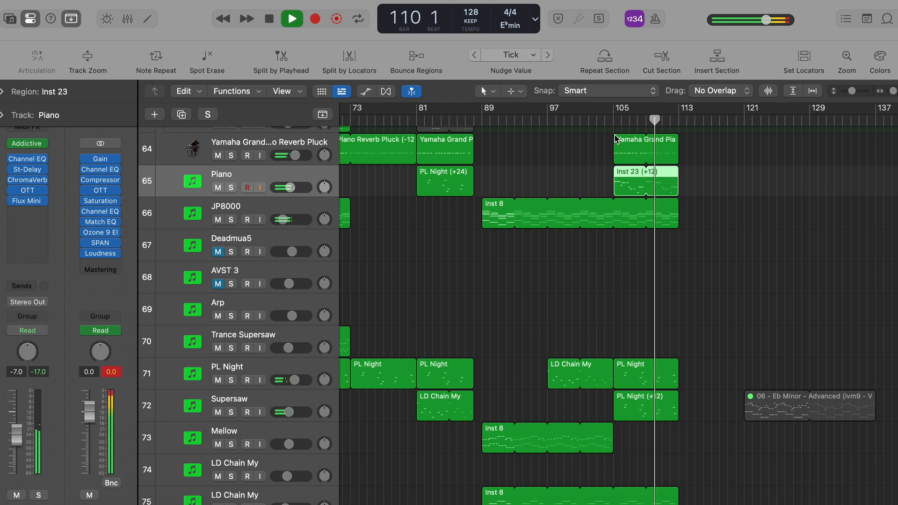
scroll(616, 139, "down", 3)
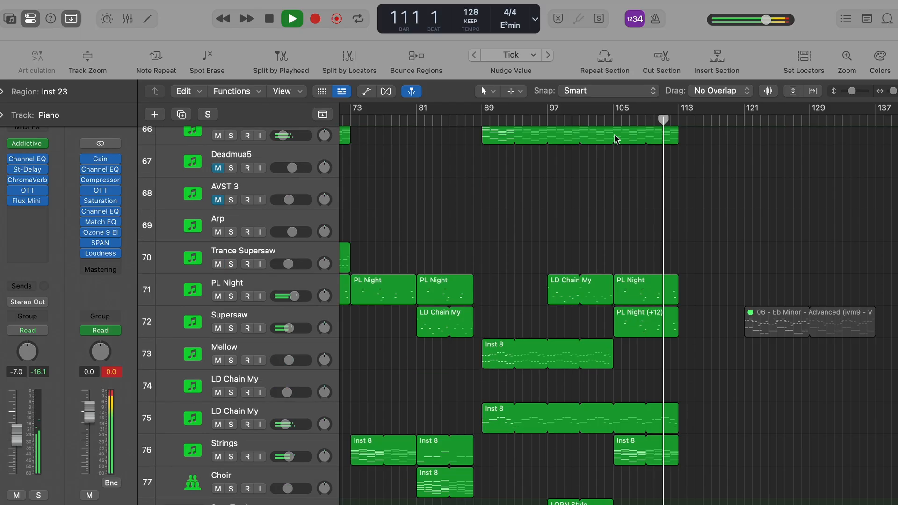
scroll(615, 139, "down", 7)
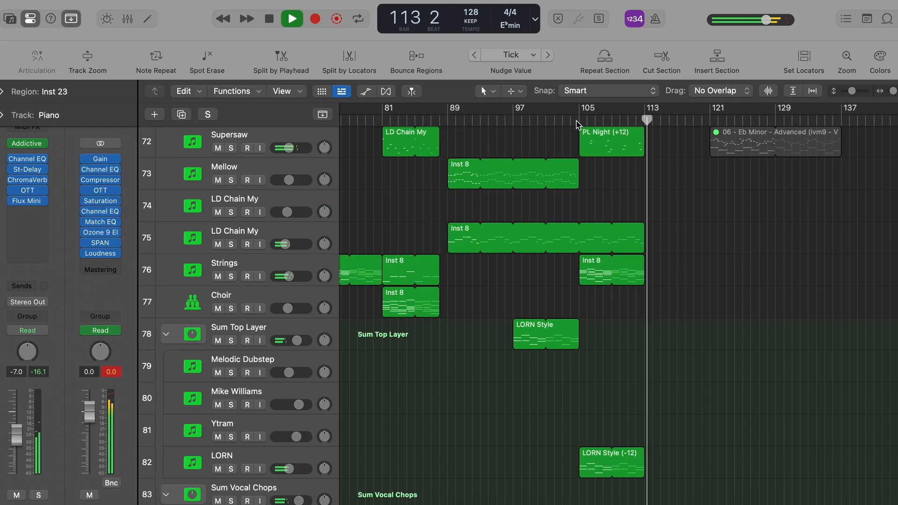
Solo the Strings track and play its Inst 8 region from bar 105
scroll(577, 121, "down", 6)
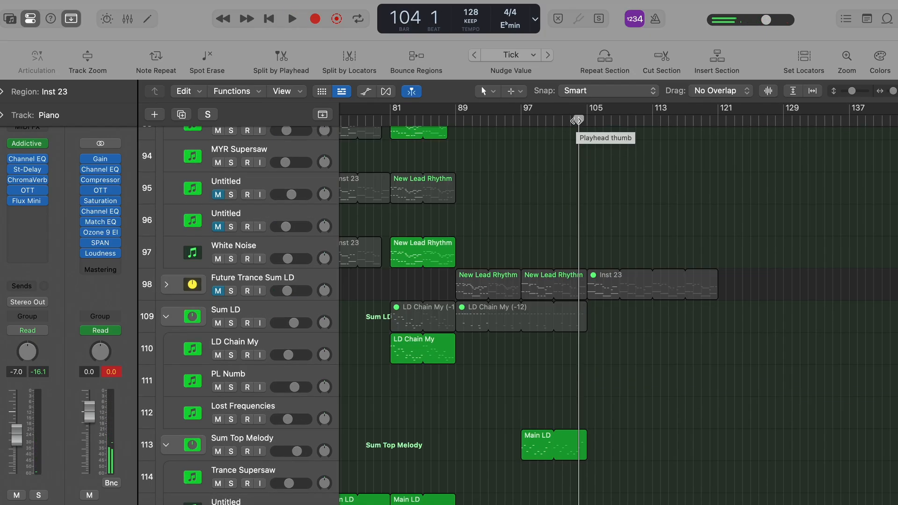
scroll(577, 121, "up", 10)
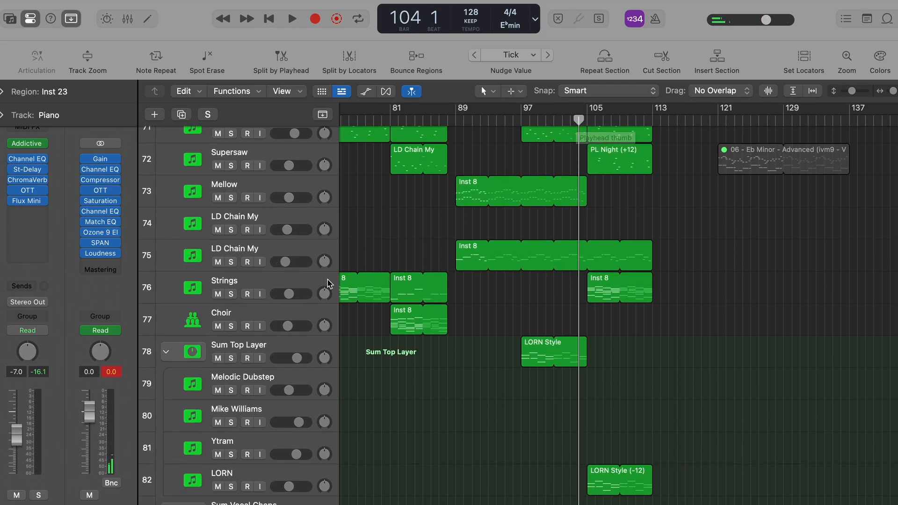
left_click(327, 283)
key("s")
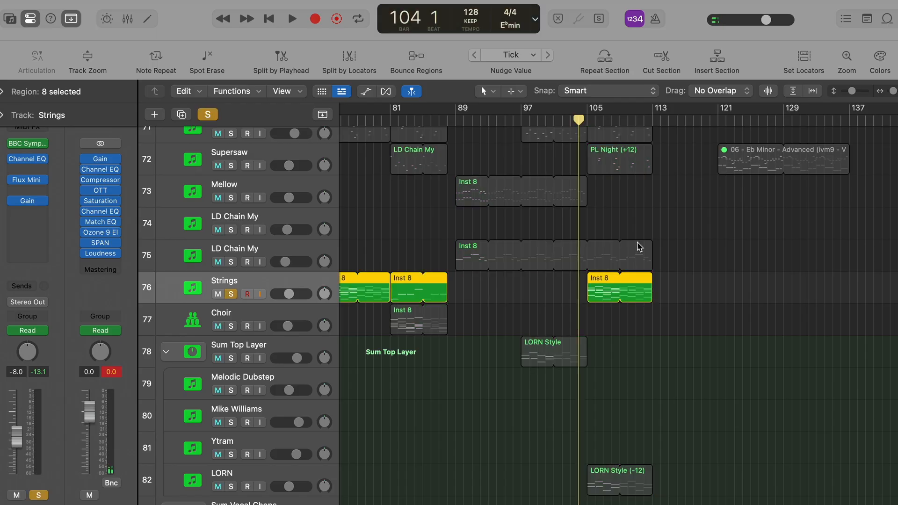
left_click(590, 123)
key("space")
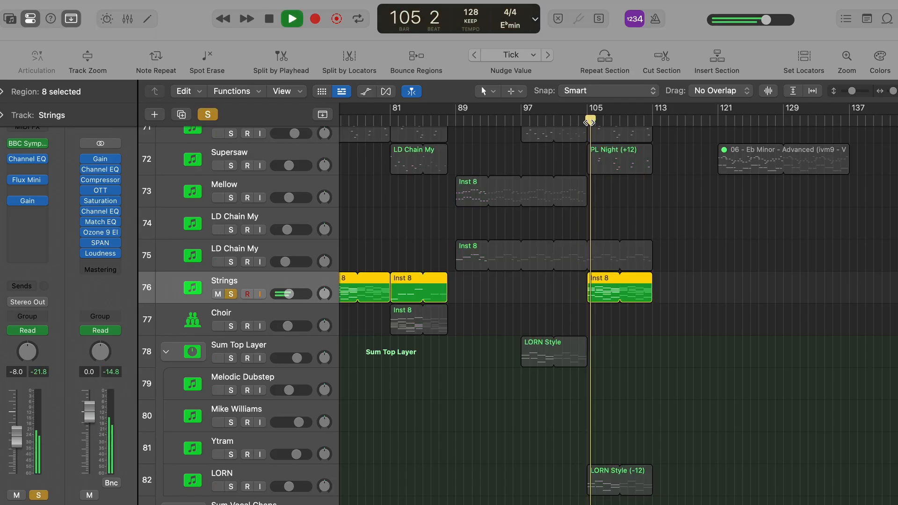
View the Strings track's BBC Symphony Orchestra instrument with its Violins 2 preset during playback, then close its window
left_click(28, 143)
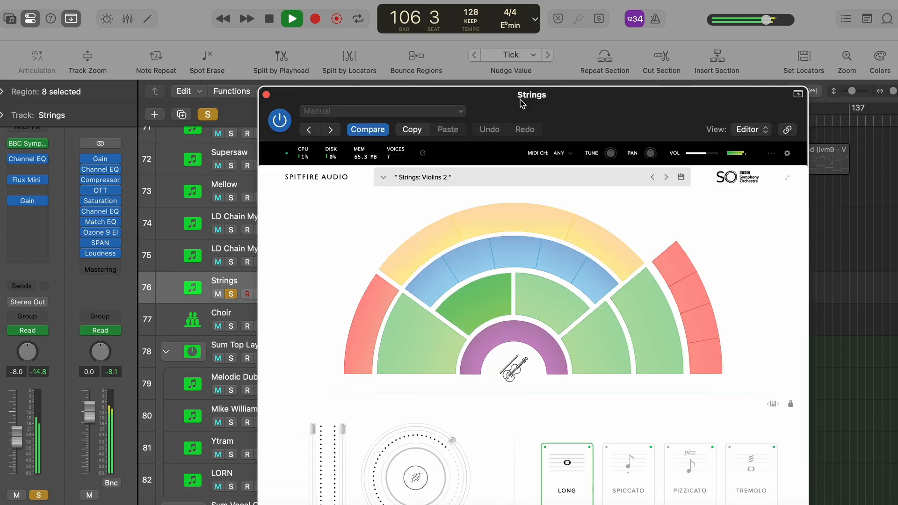
left_click_drag(522, 104, 496, 43)
left_click(239, 34)
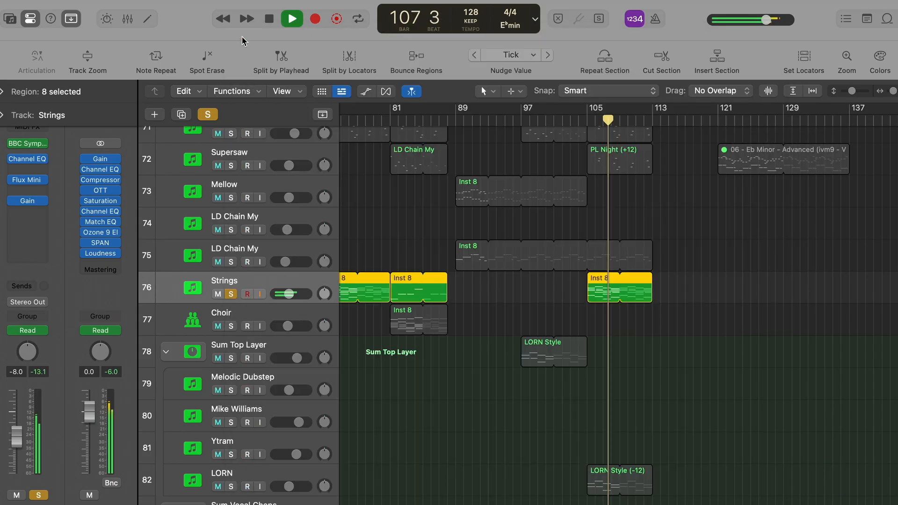
Clear the Strings solo and play the full arrangement from bar 73
scroll(590, 257, "left", 5)
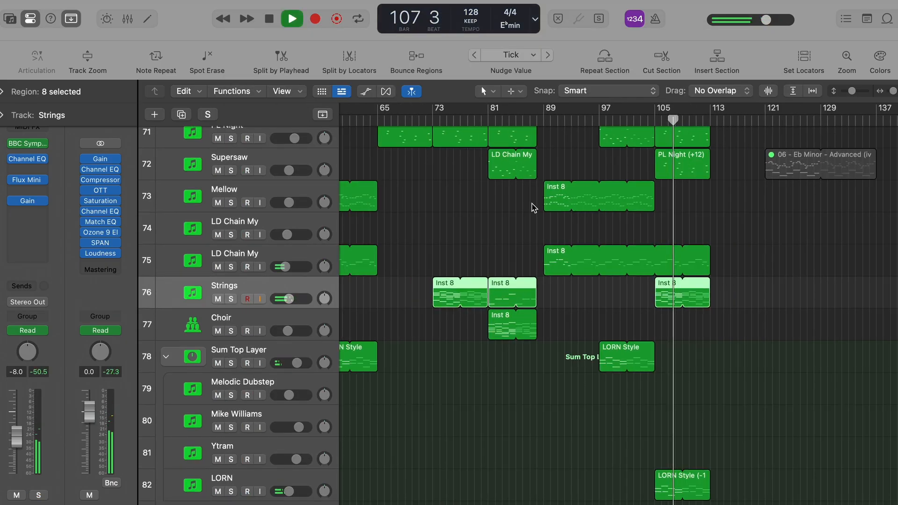
left_click(437, 121)
scroll(439, 120, "left", 3)
left_click_drag(498, 124, 493, 123)
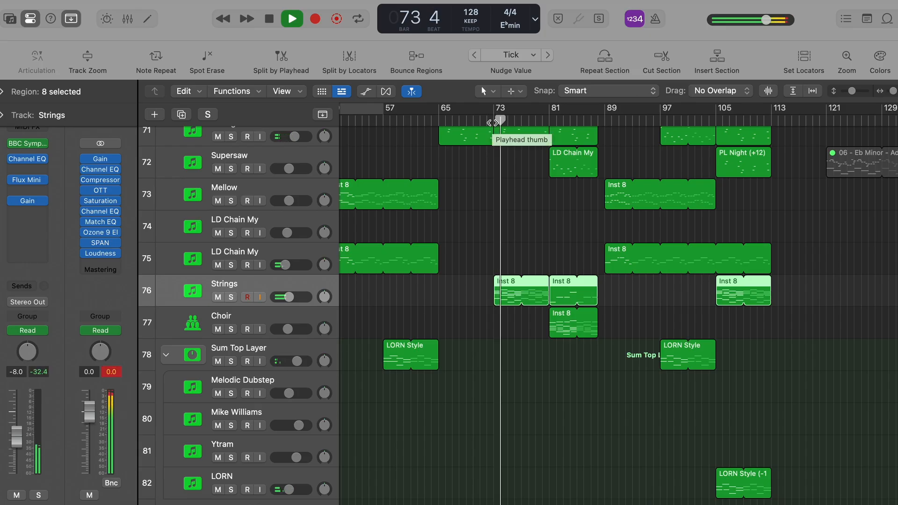
Audition the Choir track's Inst 8 region from bar 81 in solo, then stop playback and clear the solo
left_click(562, 329)
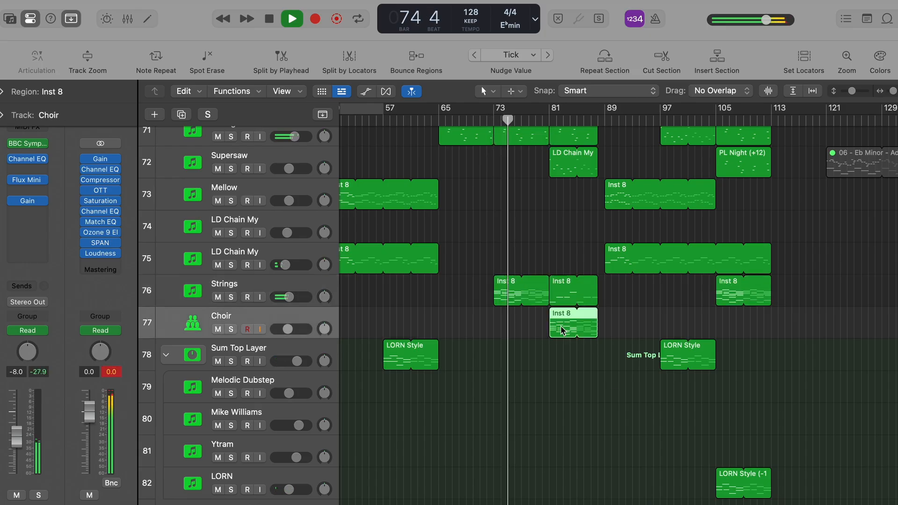
key("s")
left_click(549, 120)
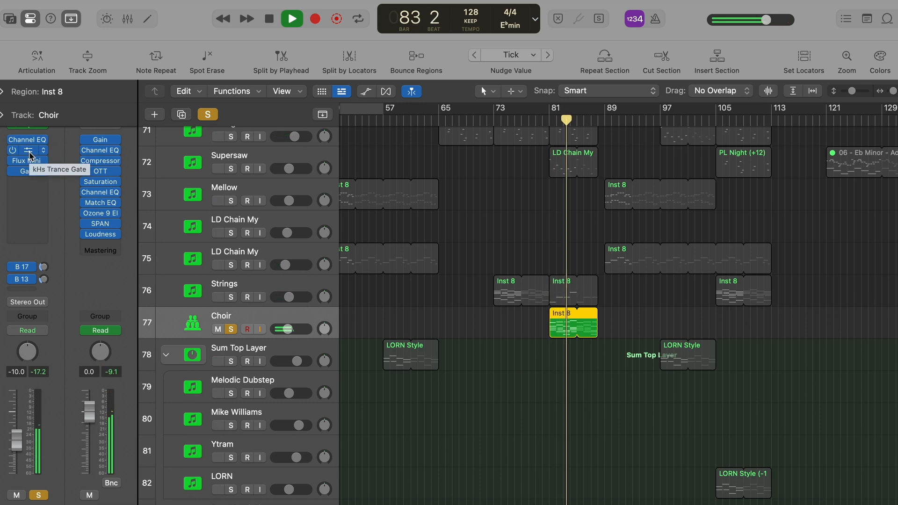
key("space")
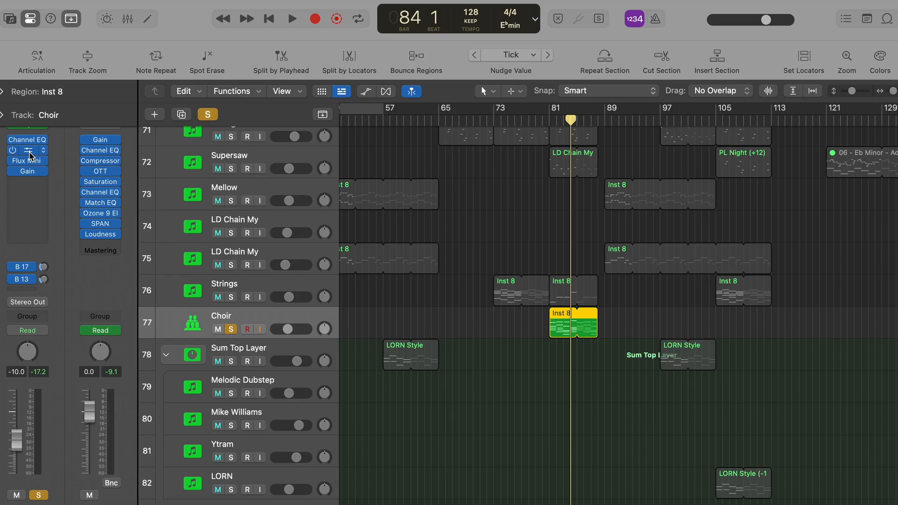
key("s")
Play the full mix again, comparing the Strings and Choir sections at bars 41 and 81
key("space")
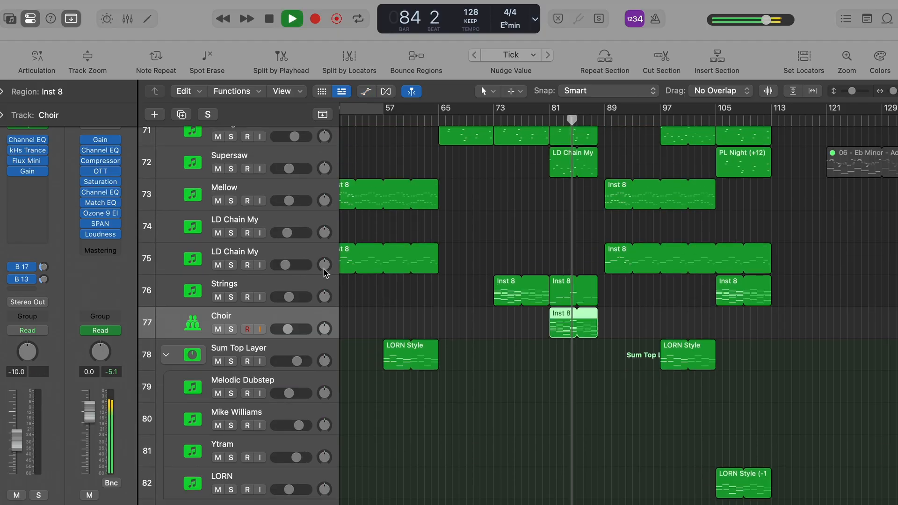
key("super+Left")
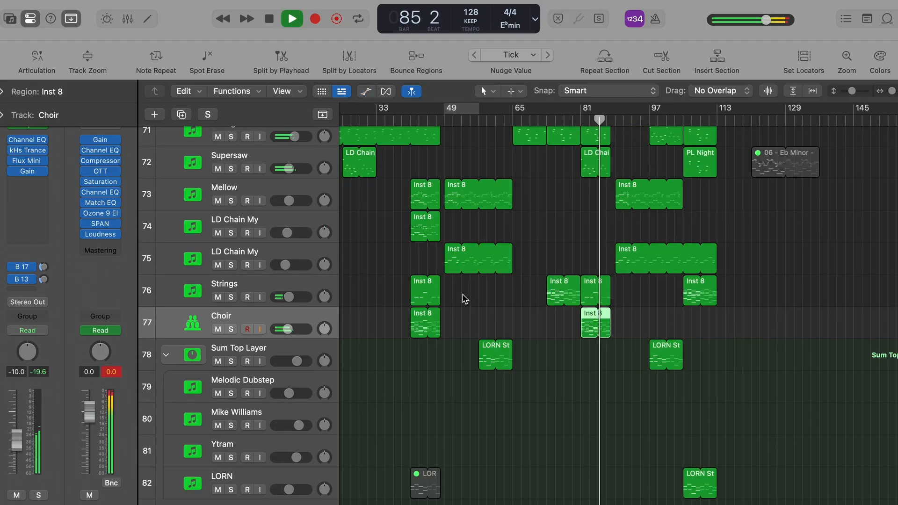
left_click(410, 119)
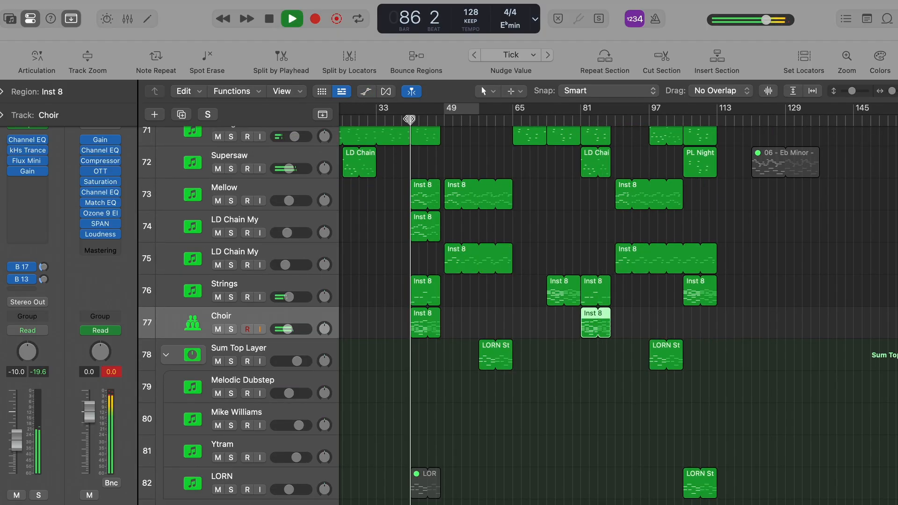
left_click(589, 123)
Hide the inspector, stop playback and look over the tracks from Sum Vocal Chops down to Sum Top Melody
left_click(31, 20)
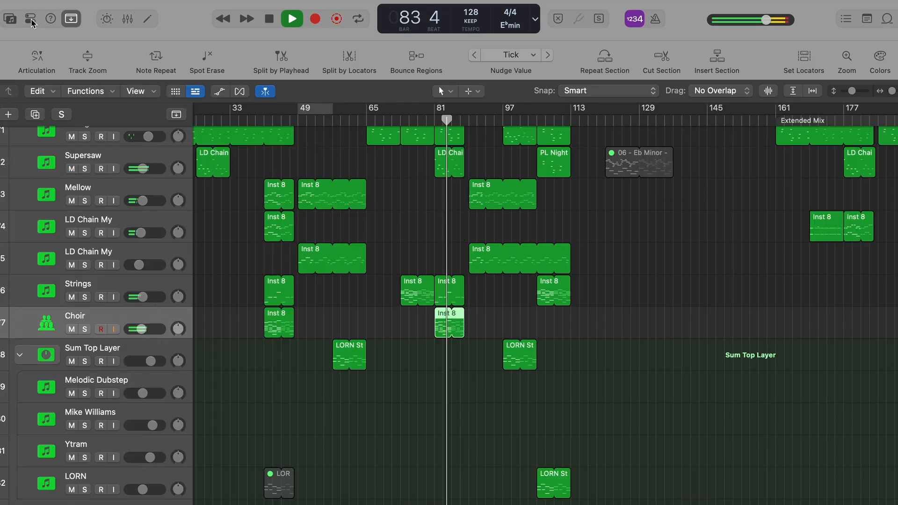
left_click(380, 377)
scroll(380, 378, "down", 8)
scroll(380, 377, "left", 3)
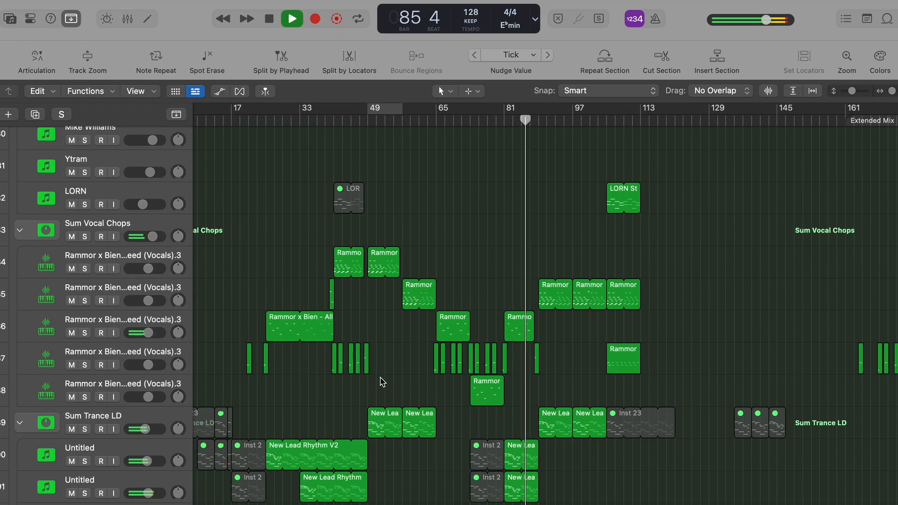
scroll(383, 382, "down", 5)
key("space")
scroll(383, 381, "left", 2)
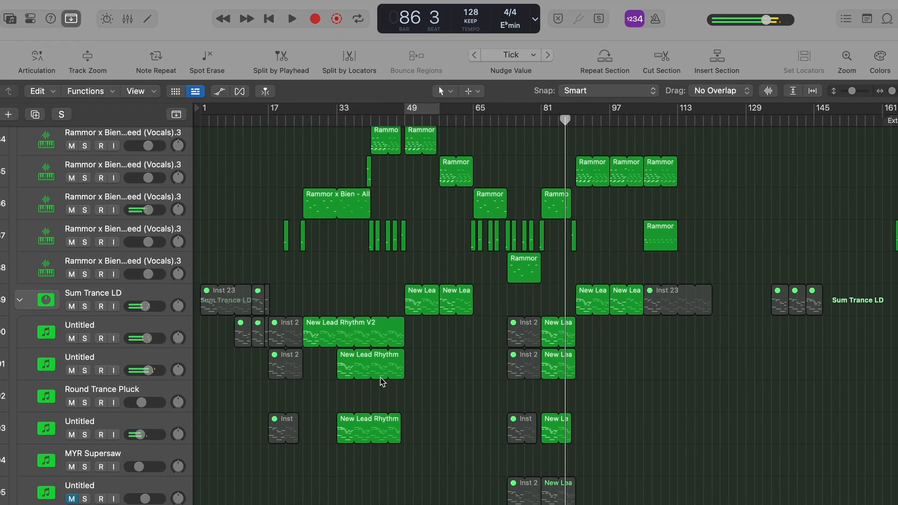
scroll(383, 382, "down", 1)
scroll(383, 382, "down", 14)
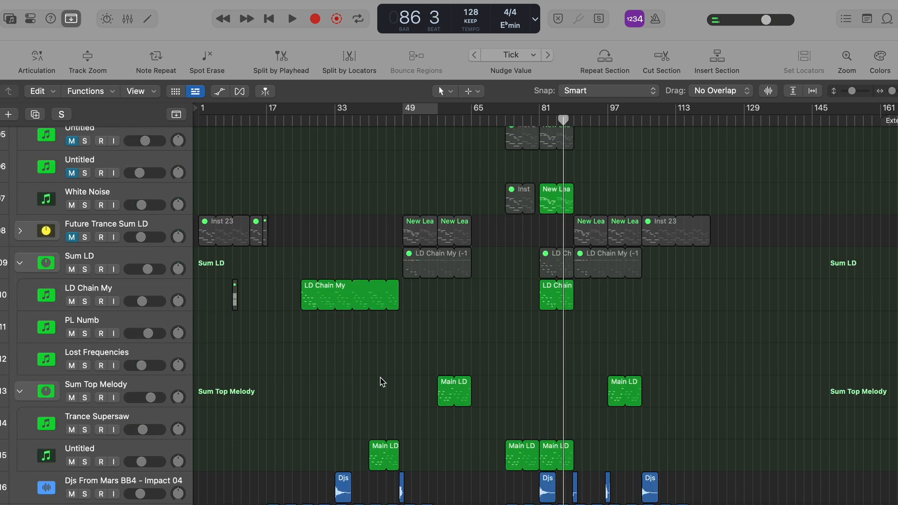
Place the playhead at bar 31 and look over the vocal tracks down to the kick and Sum Drums tracks
scroll(383, 383, "up", 4)
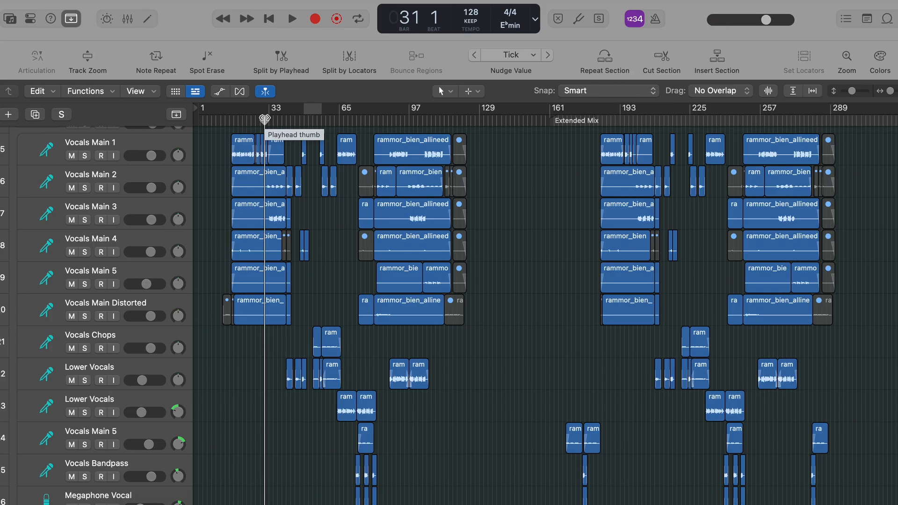
scroll(526, 390, "down", 8)
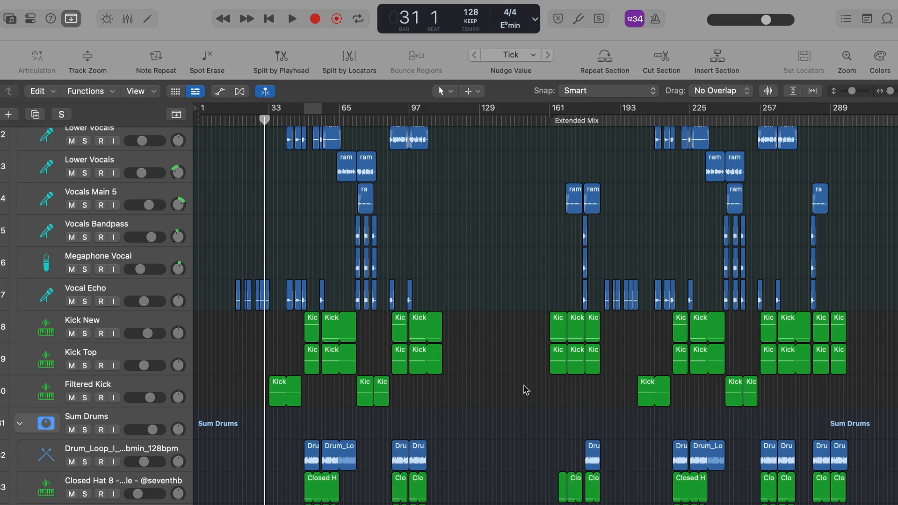